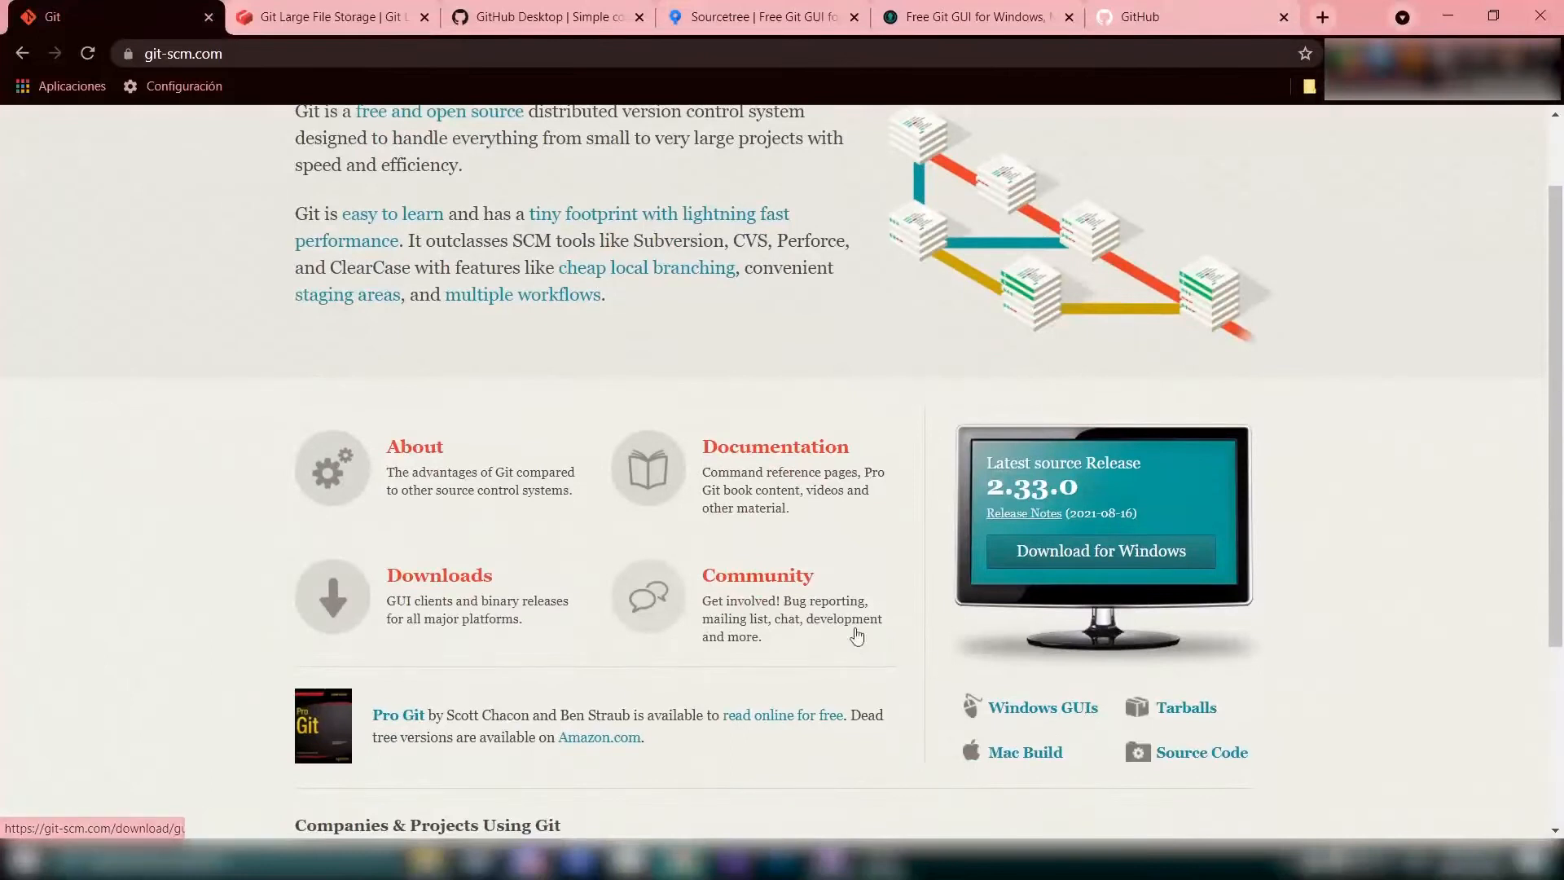
Look through the open pages for Git, Git Large File Storage, GitHub Desktop, Sourcetree and the remaining free Git GUI client
{"action": "scroll", "coordinate": [797, 615], "scroll_direction": "up", "scroll_amount": 1}
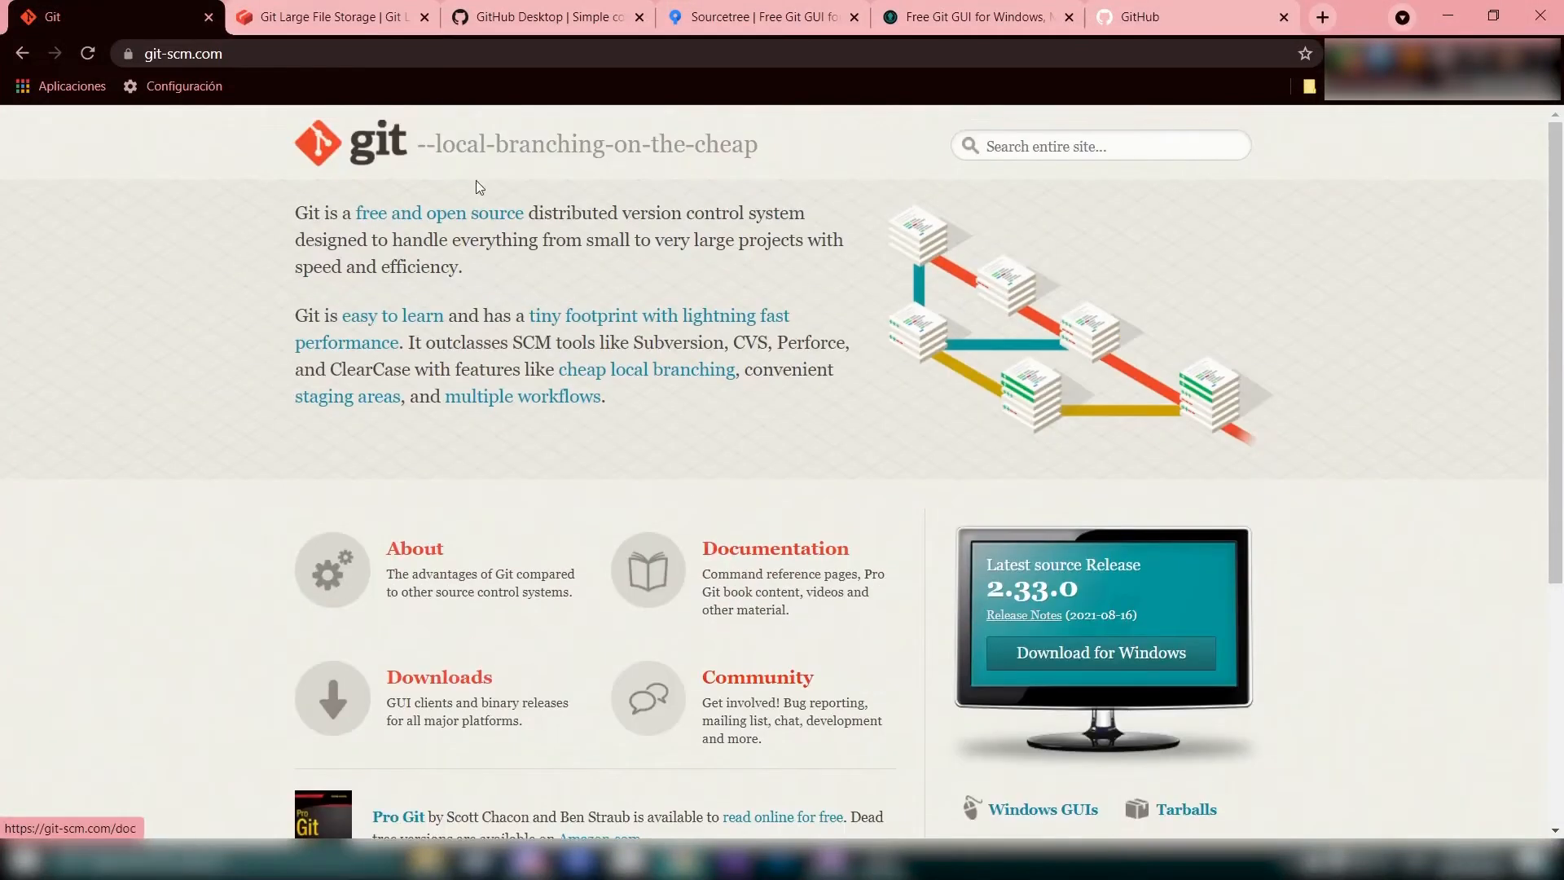
{"action": "left_click", "coordinate": [312, 30]}
{"action": "scroll", "coordinate": [866, 445], "scroll_direction": "down", "scroll_amount": 1}
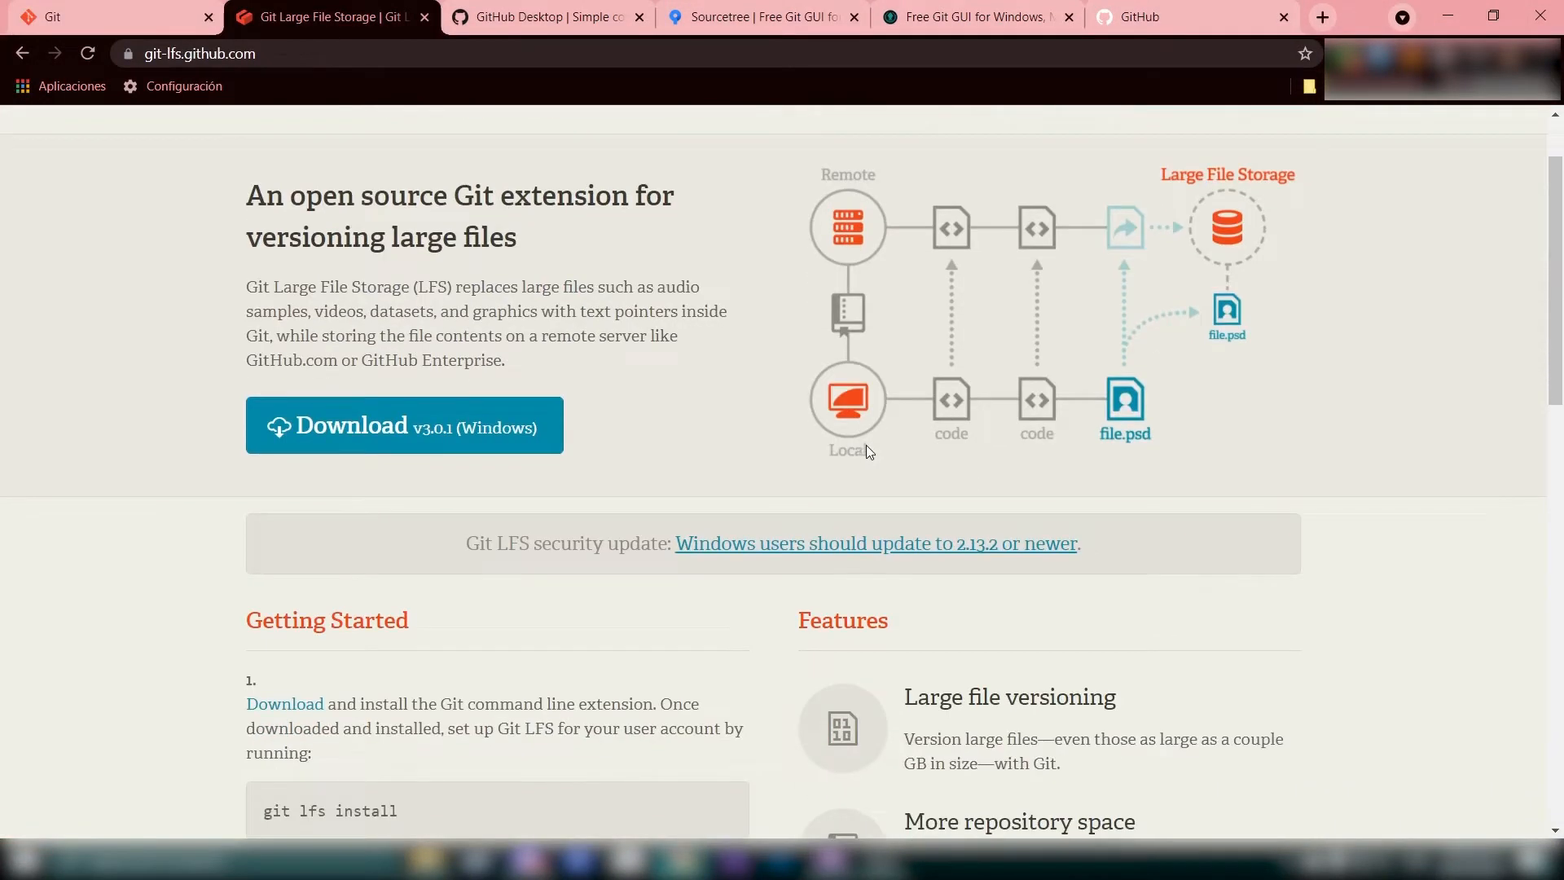
{"action": "scroll", "coordinate": [867, 445], "scroll_direction": "up", "scroll_amount": 1}
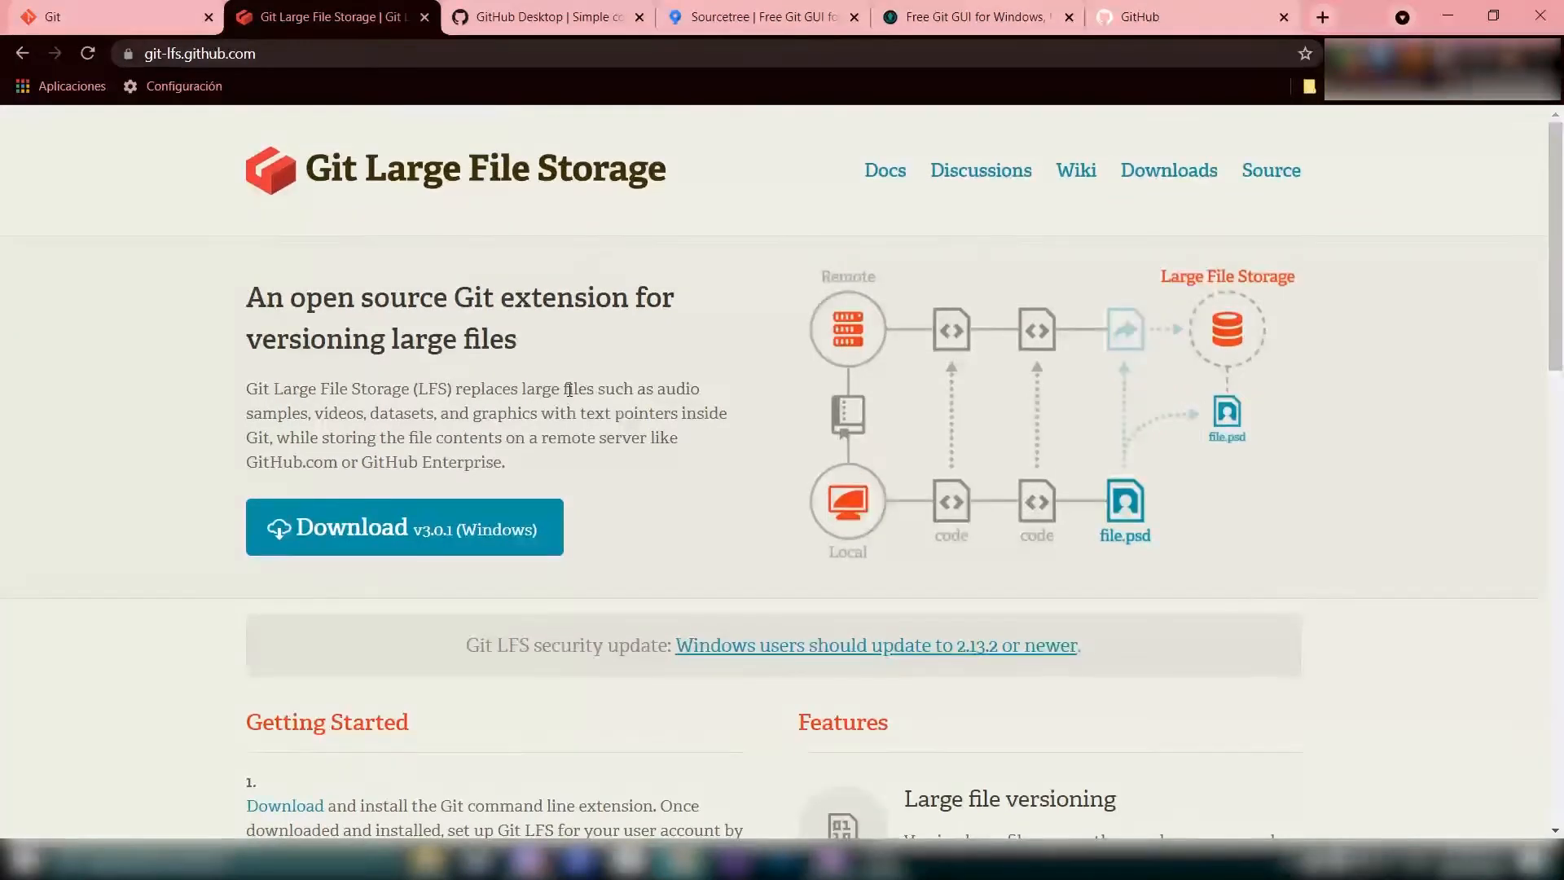
{"action": "left_click_drag", "start_coordinate": [563, 391], "coordinate": [627, 433]}
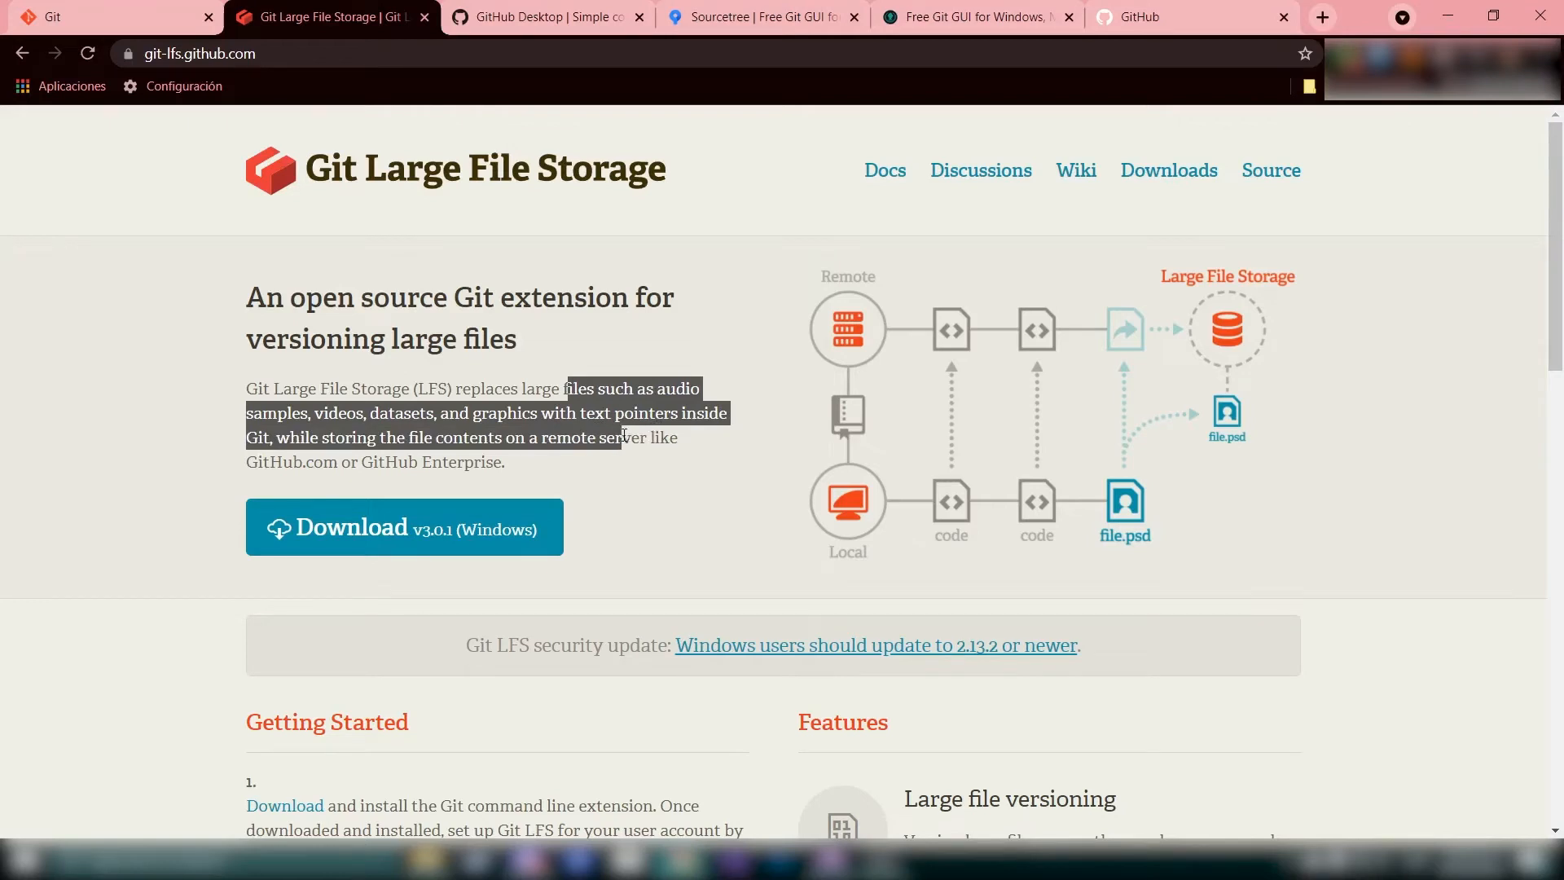
{"action": "left_click", "coordinate": [526, 26]}
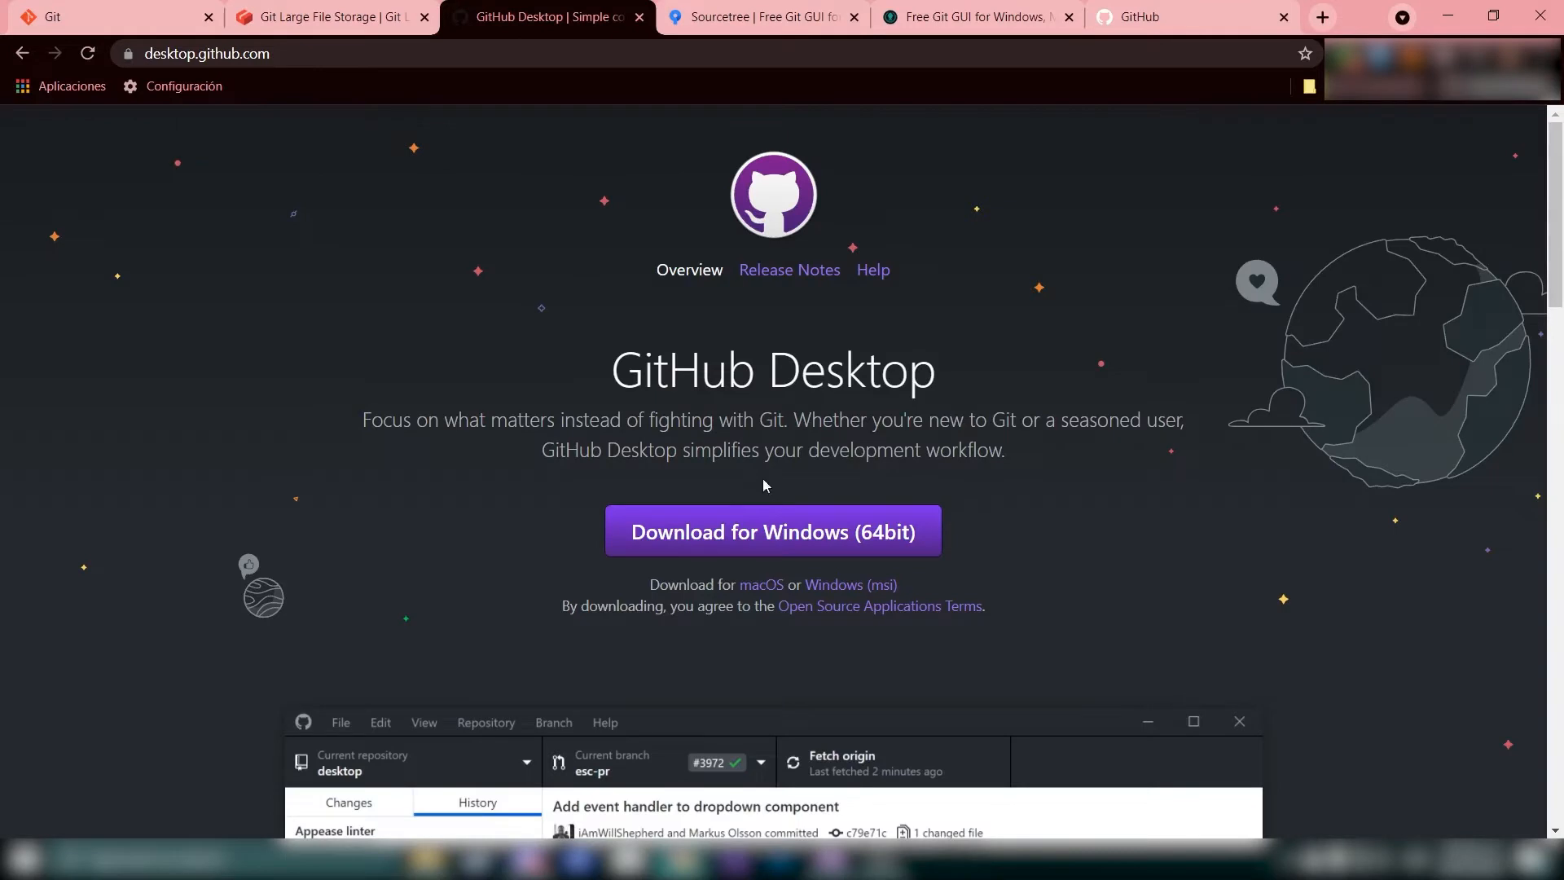
{"action": "left_click", "coordinate": [729, 21]}
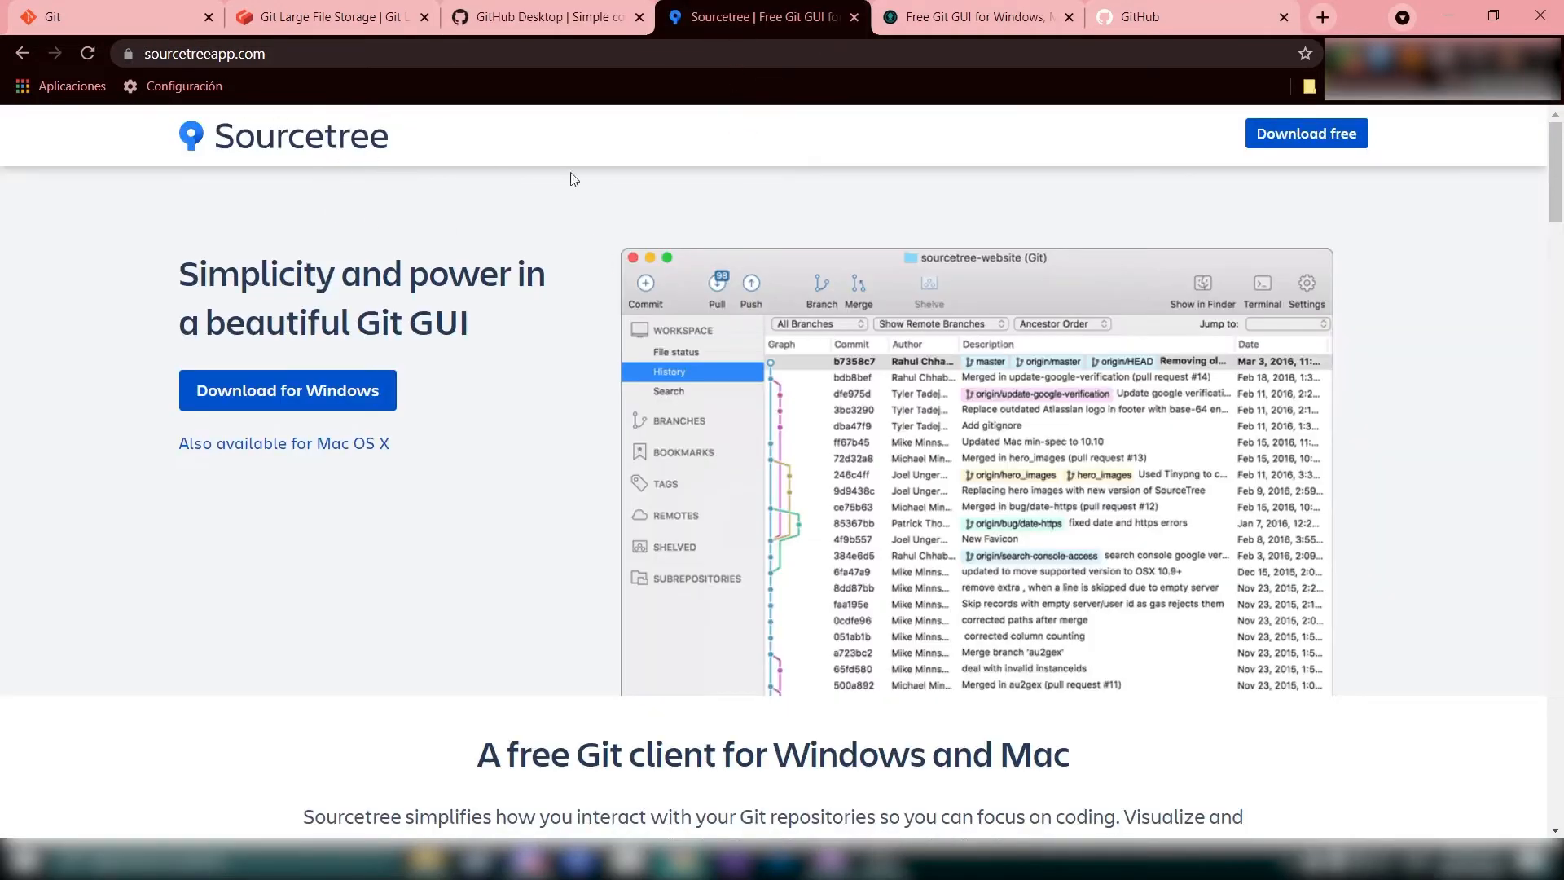
{"action": "left_click", "coordinate": [930, 23]}
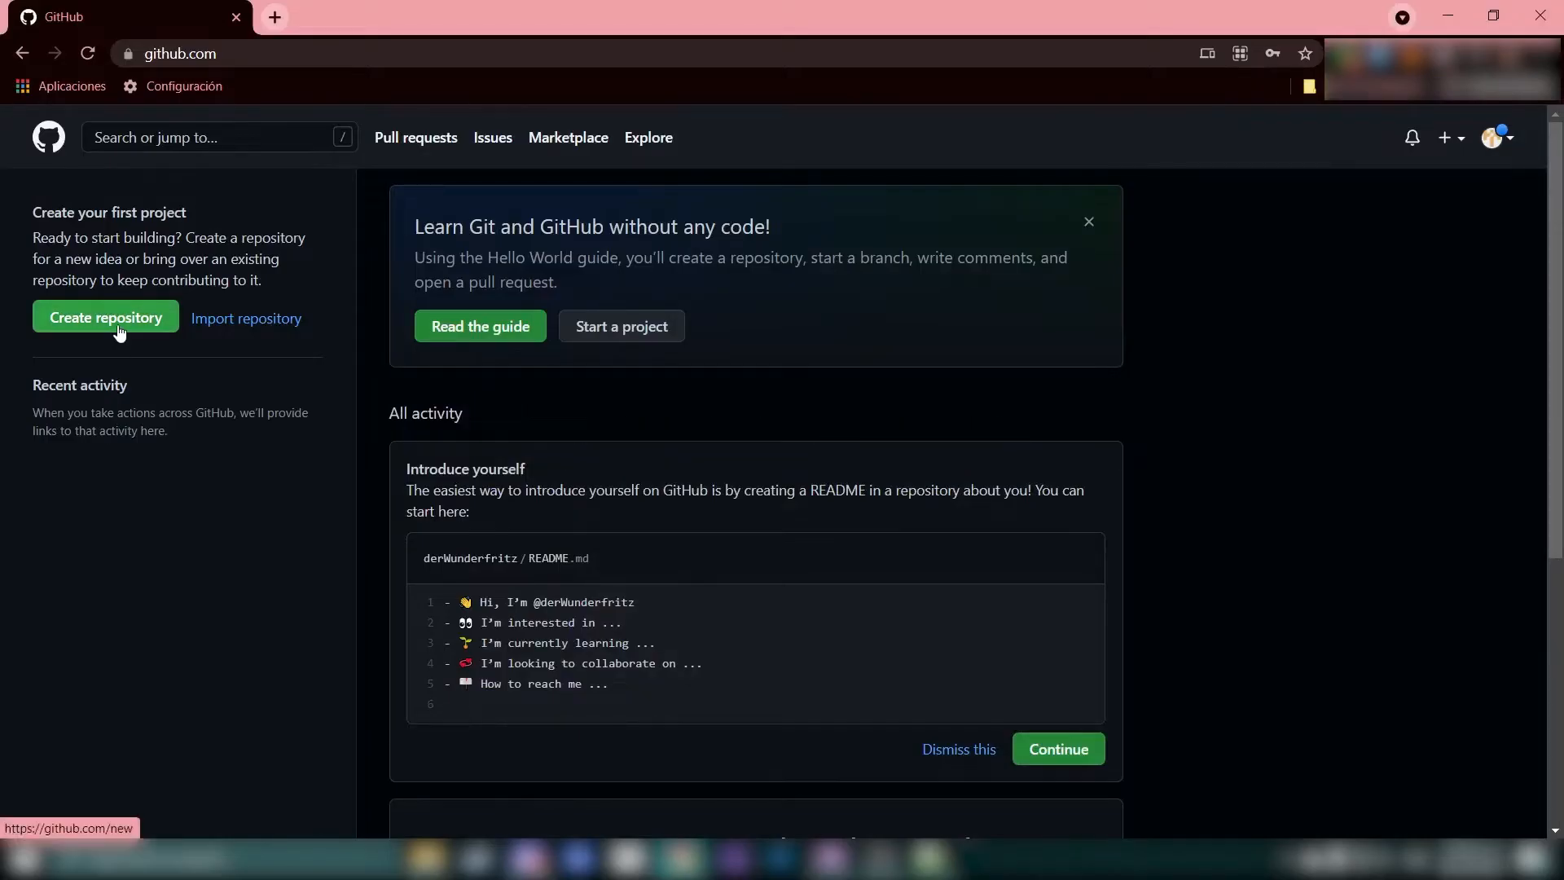
Create a public GitHub repository named Unity-FirebasTest with no description, README, .gitignore or license
{"action": "left_click", "coordinate": [115, 321]}
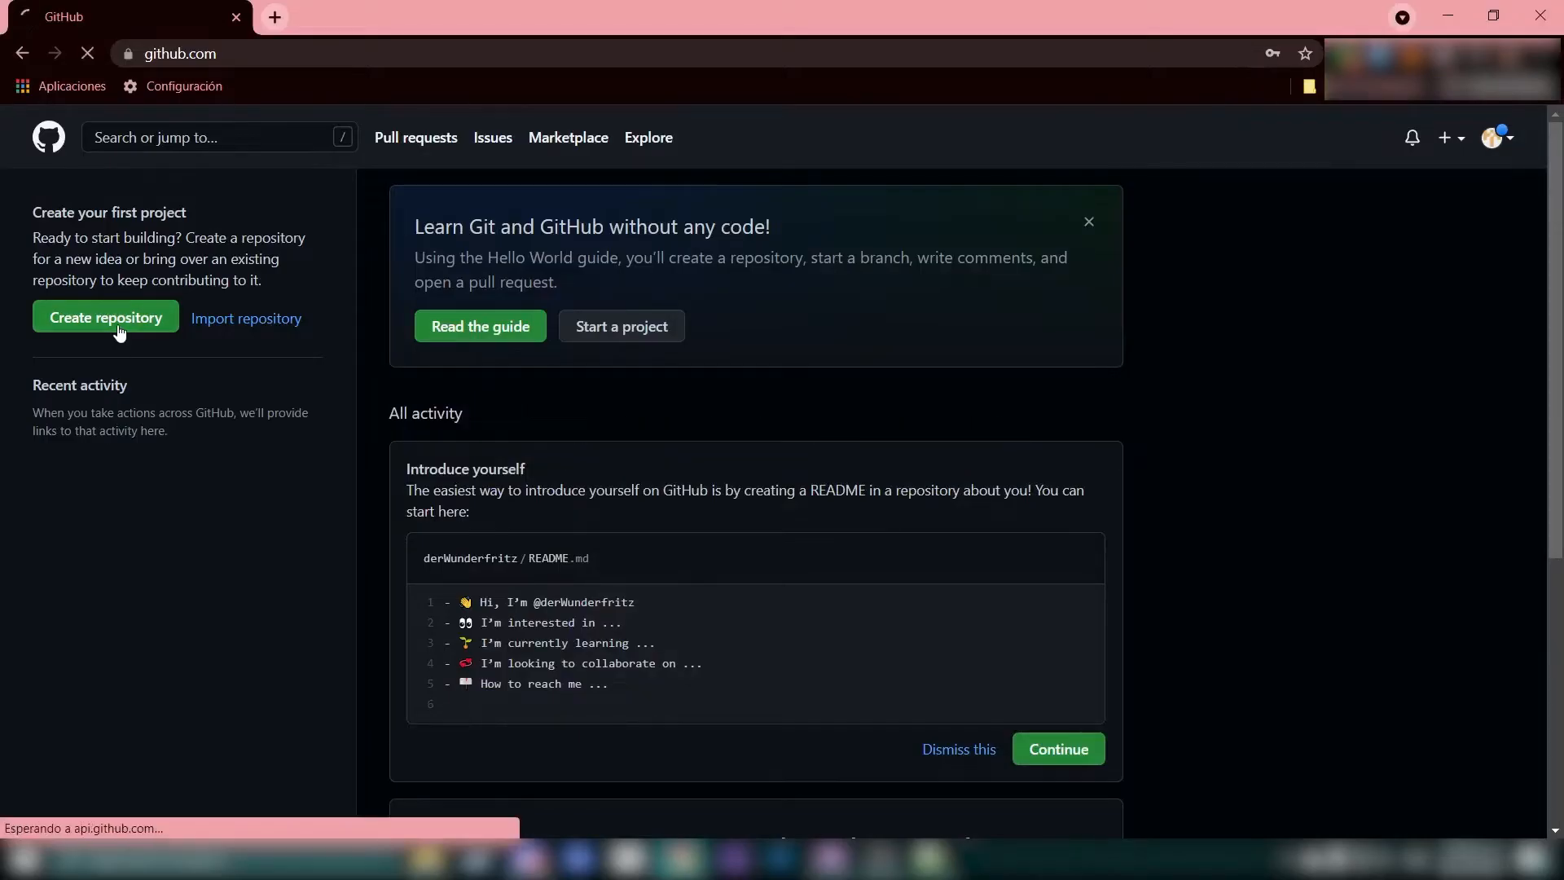
{"action": "left_click", "coordinate": [636, 383]}
{"action": "type", "text": "U"}
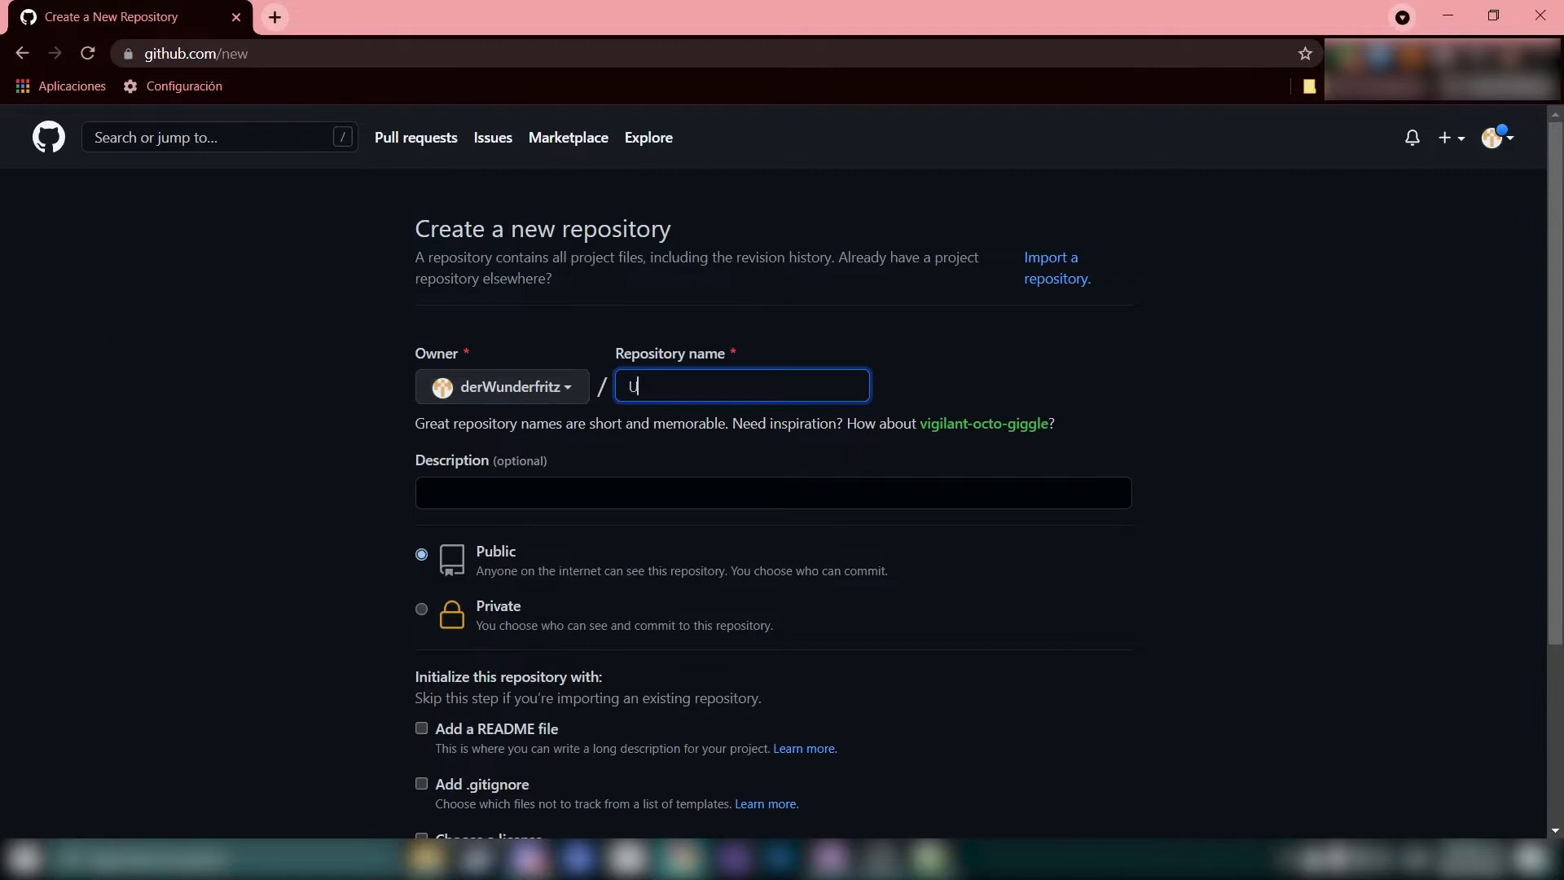
{"action": "type", "text": "nity-FirebasTest"}
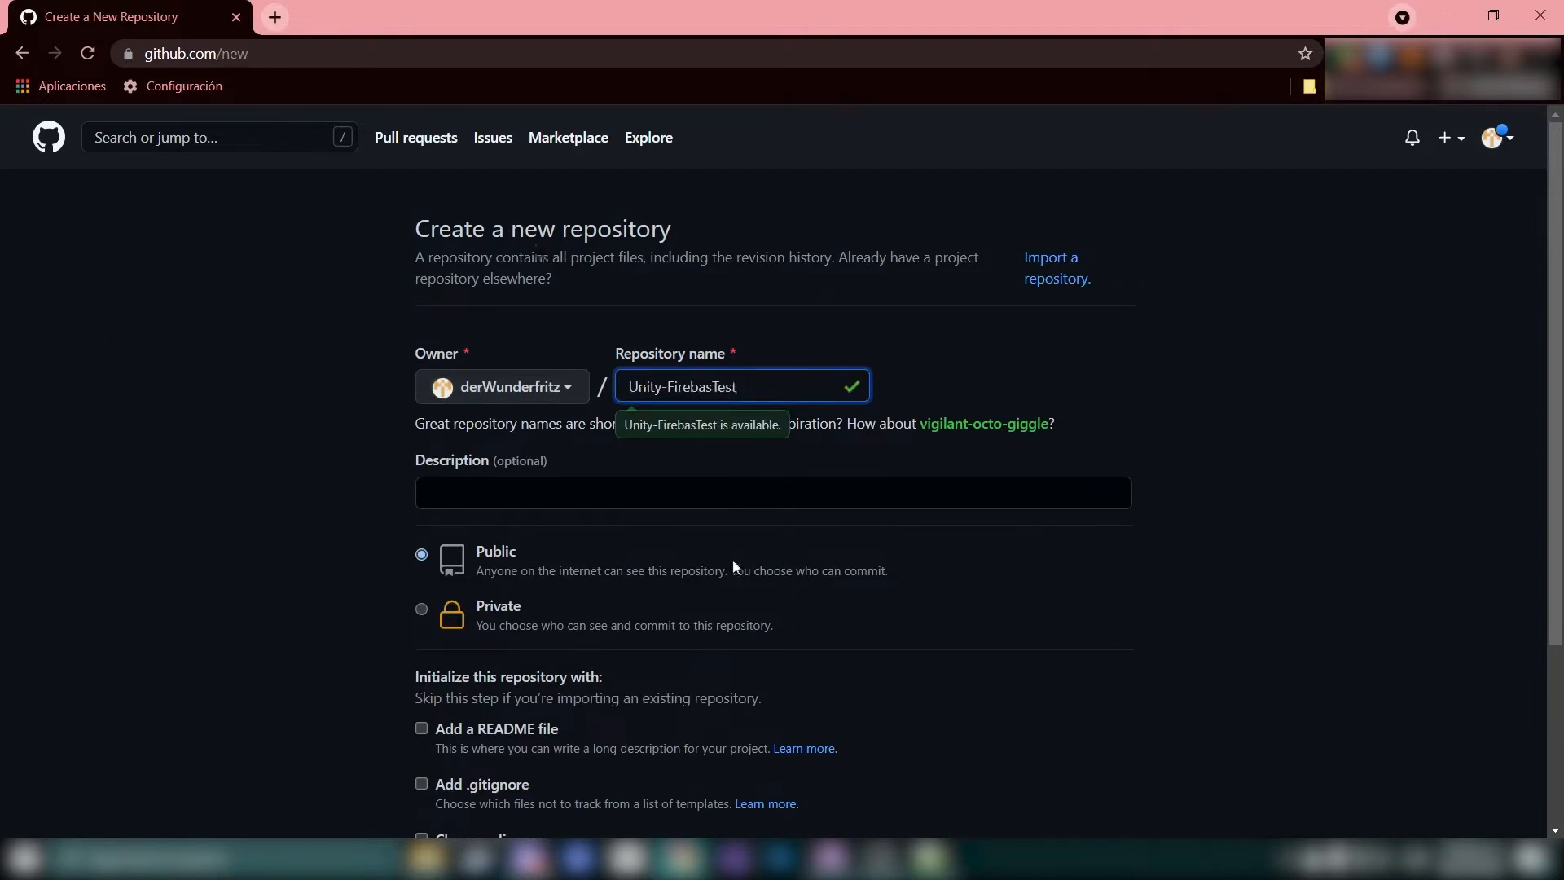
{"action": "key", "text": "Tab"}
{"action": "scroll", "coordinate": [461, 454], "scroll_direction": "down", "scroll_amount": 1}
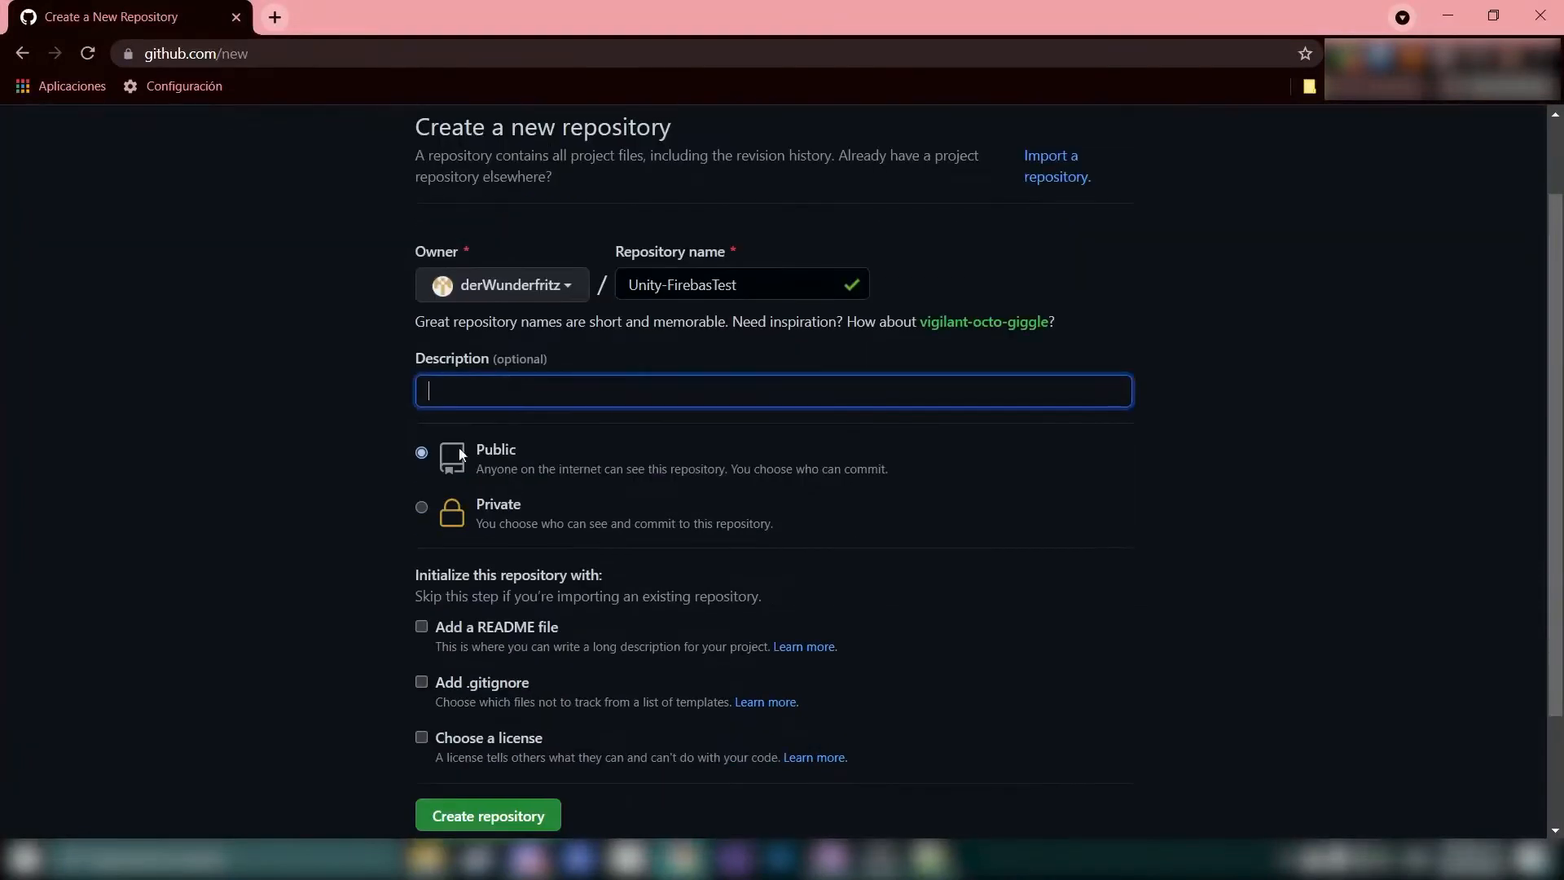
{"action": "scroll", "coordinate": [573, 499], "scroll_direction": "down", "scroll_amount": 1}
{"action": "left_click", "coordinate": [526, 815]}
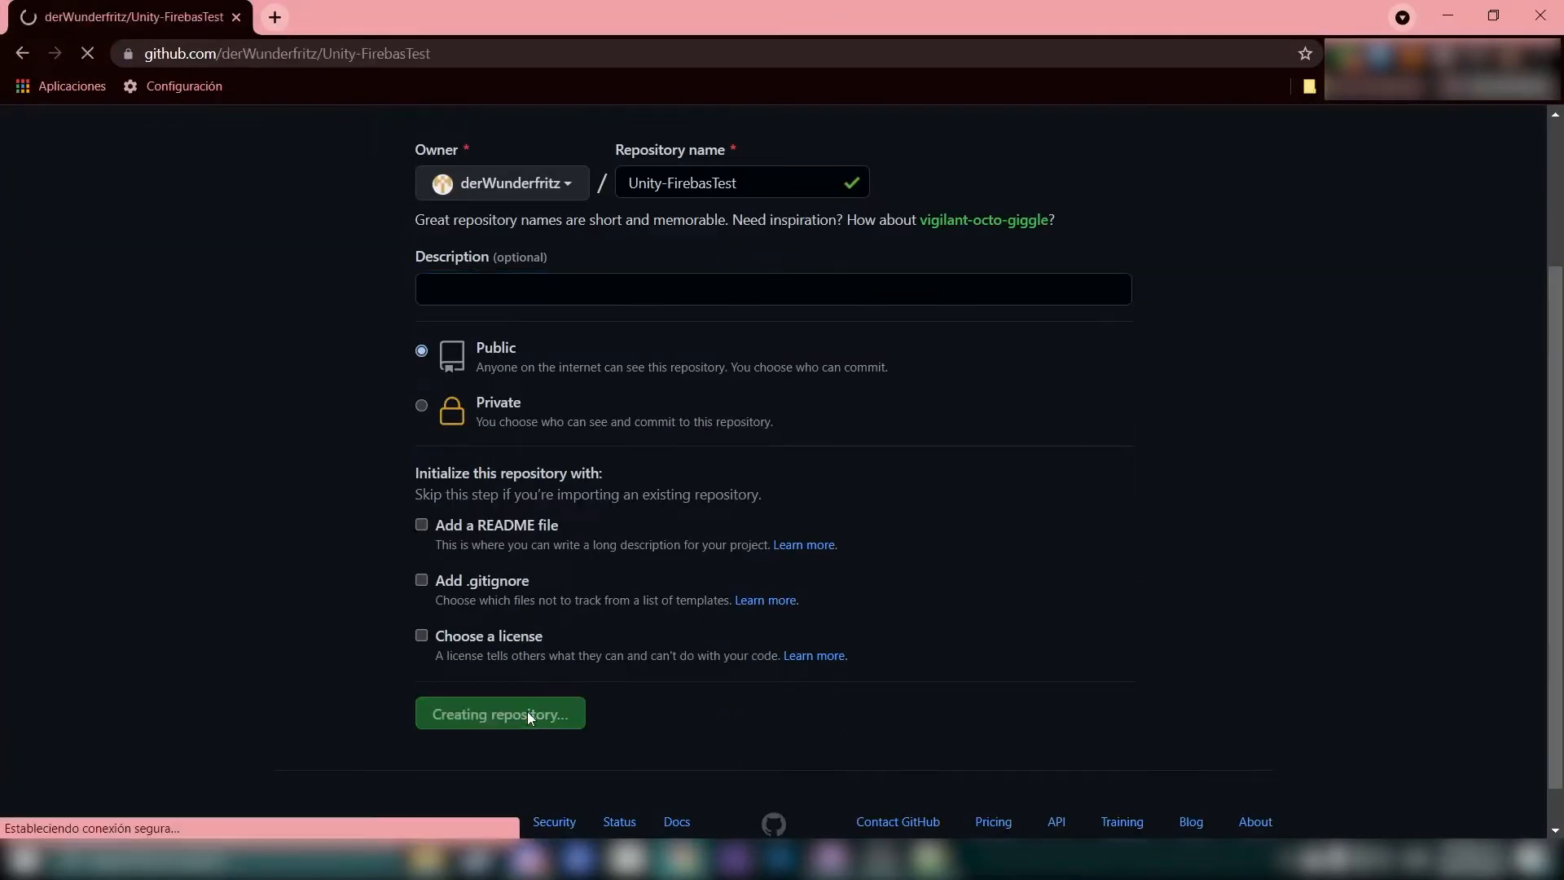
Look over the new repository's setup instructions, then switch to GitHub Desktop and refresh the list of account repositories
{"action": "scroll", "coordinate": [565, 531], "scroll_direction": "down", "scroll_amount": 1}
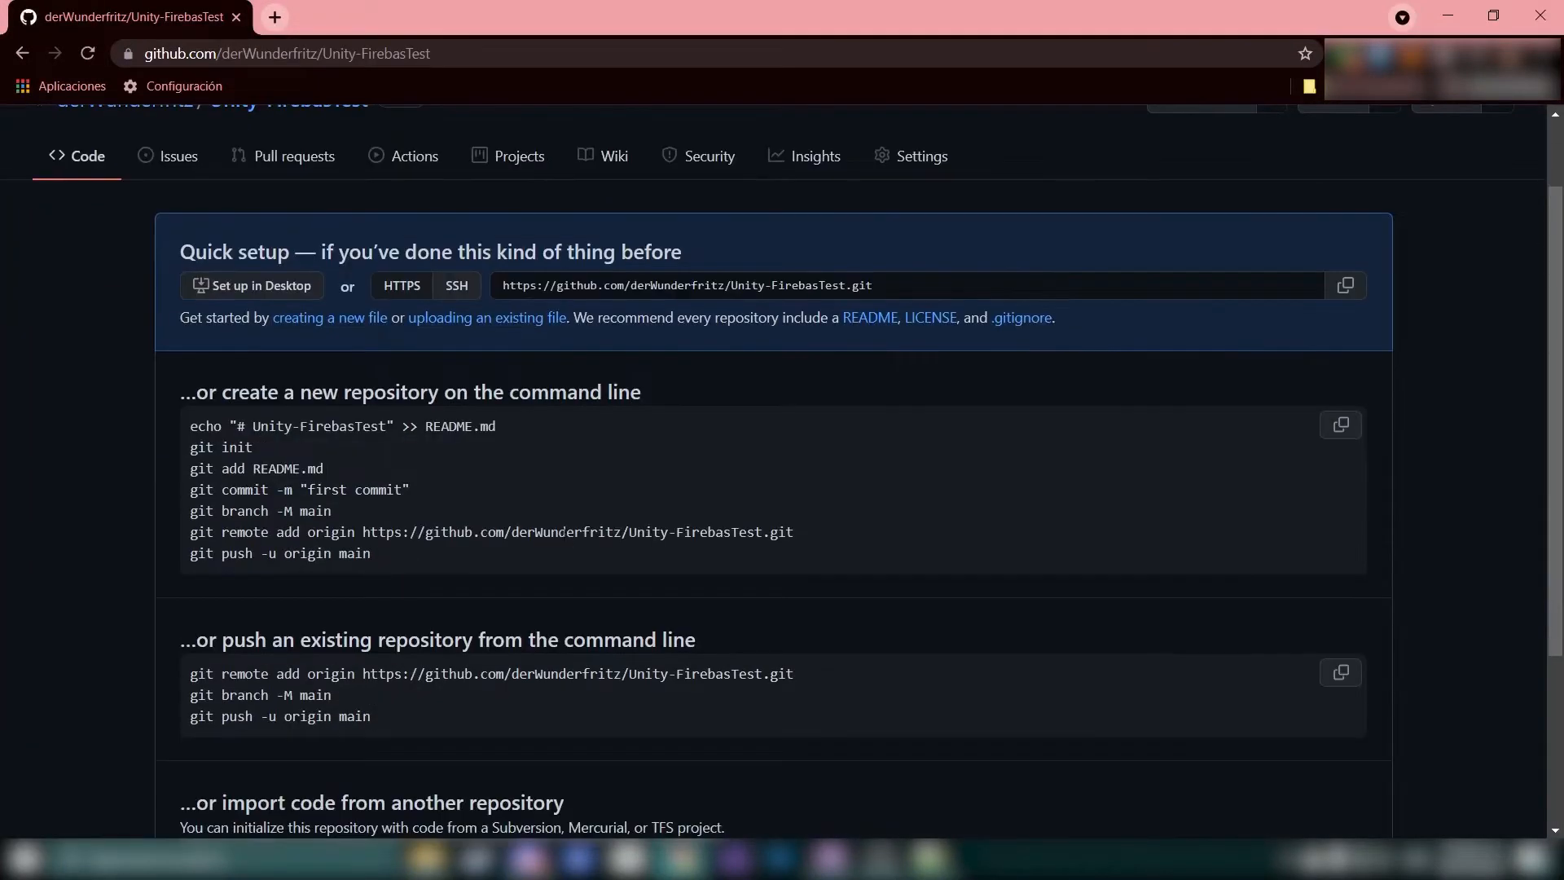
{"action": "scroll", "coordinate": [724, 494], "scroll_direction": "down", "scroll_amount": 2}
{"action": "scroll", "coordinate": [750, 491], "scroll_direction": "up", "scroll_amount": 3}
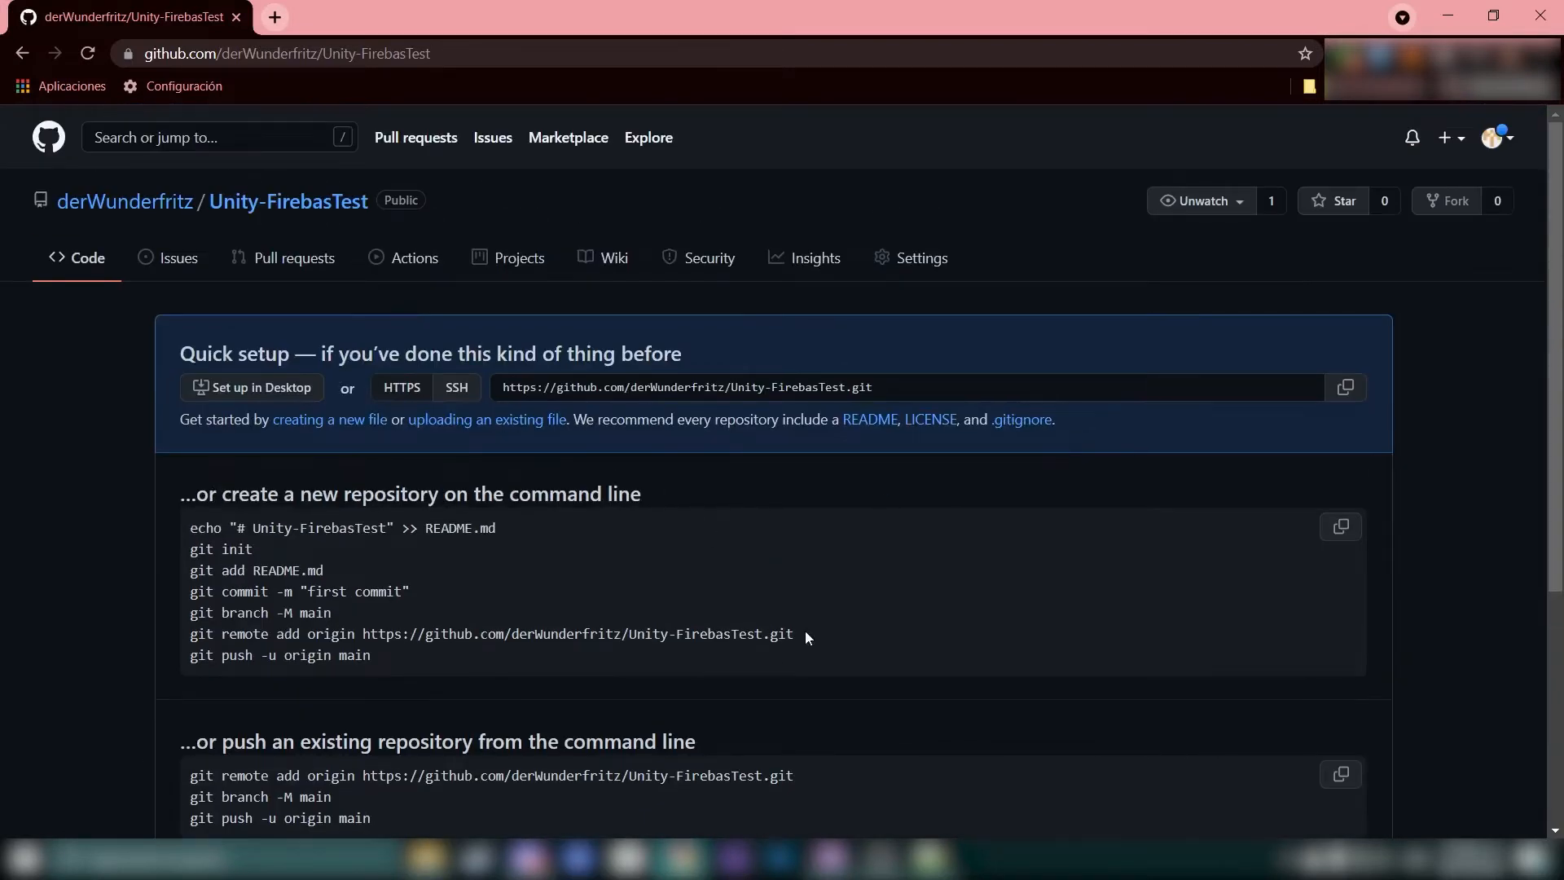
{"action": "left_click", "coordinate": [851, 857]}
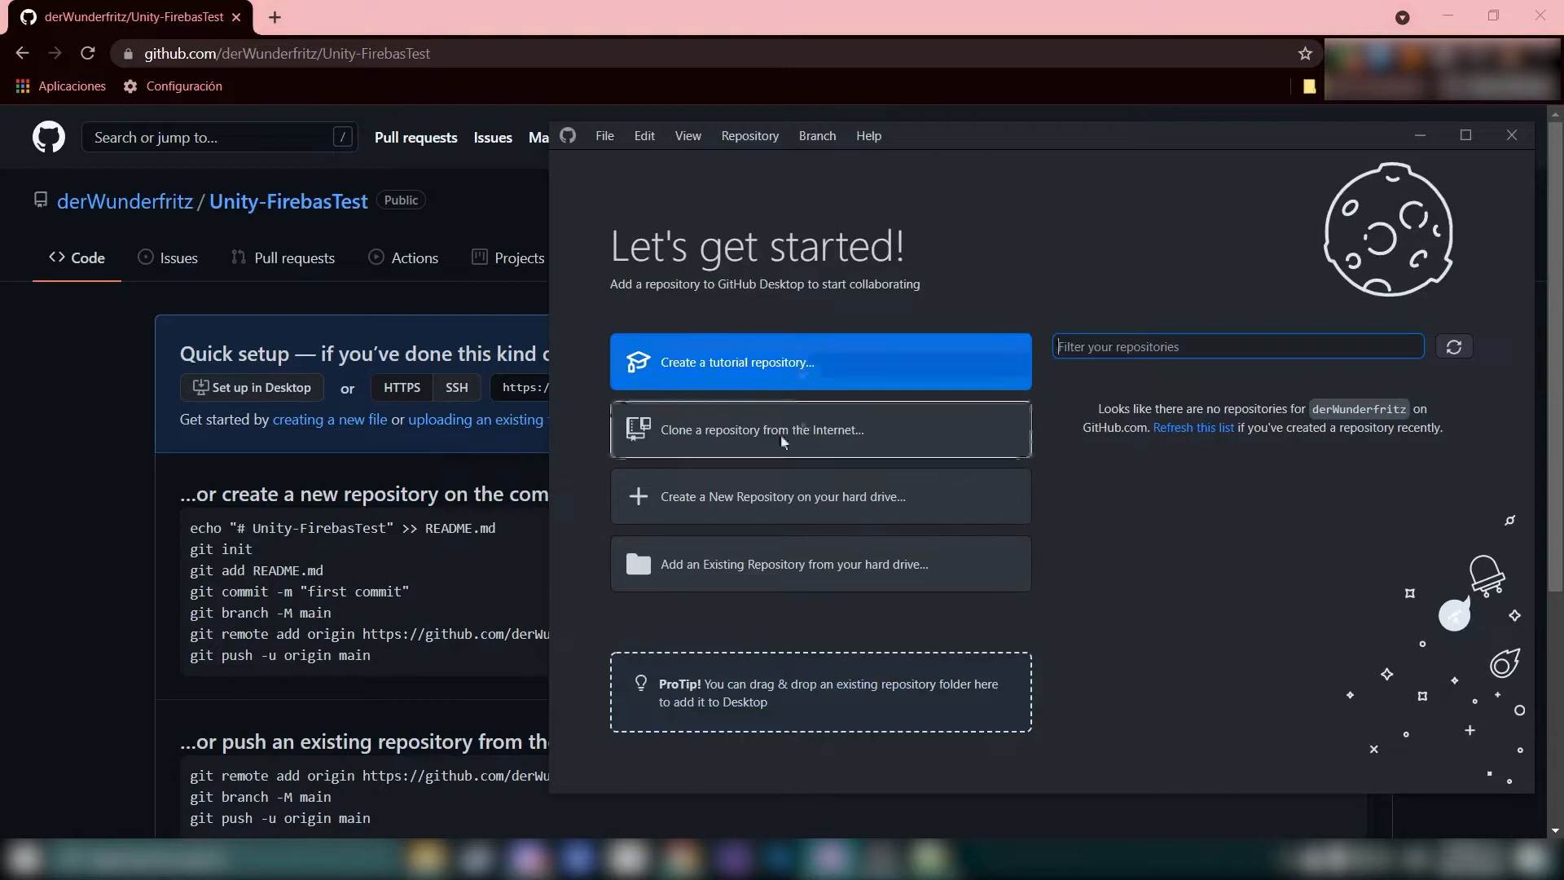
{"action": "left_click", "coordinate": [783, 443]}
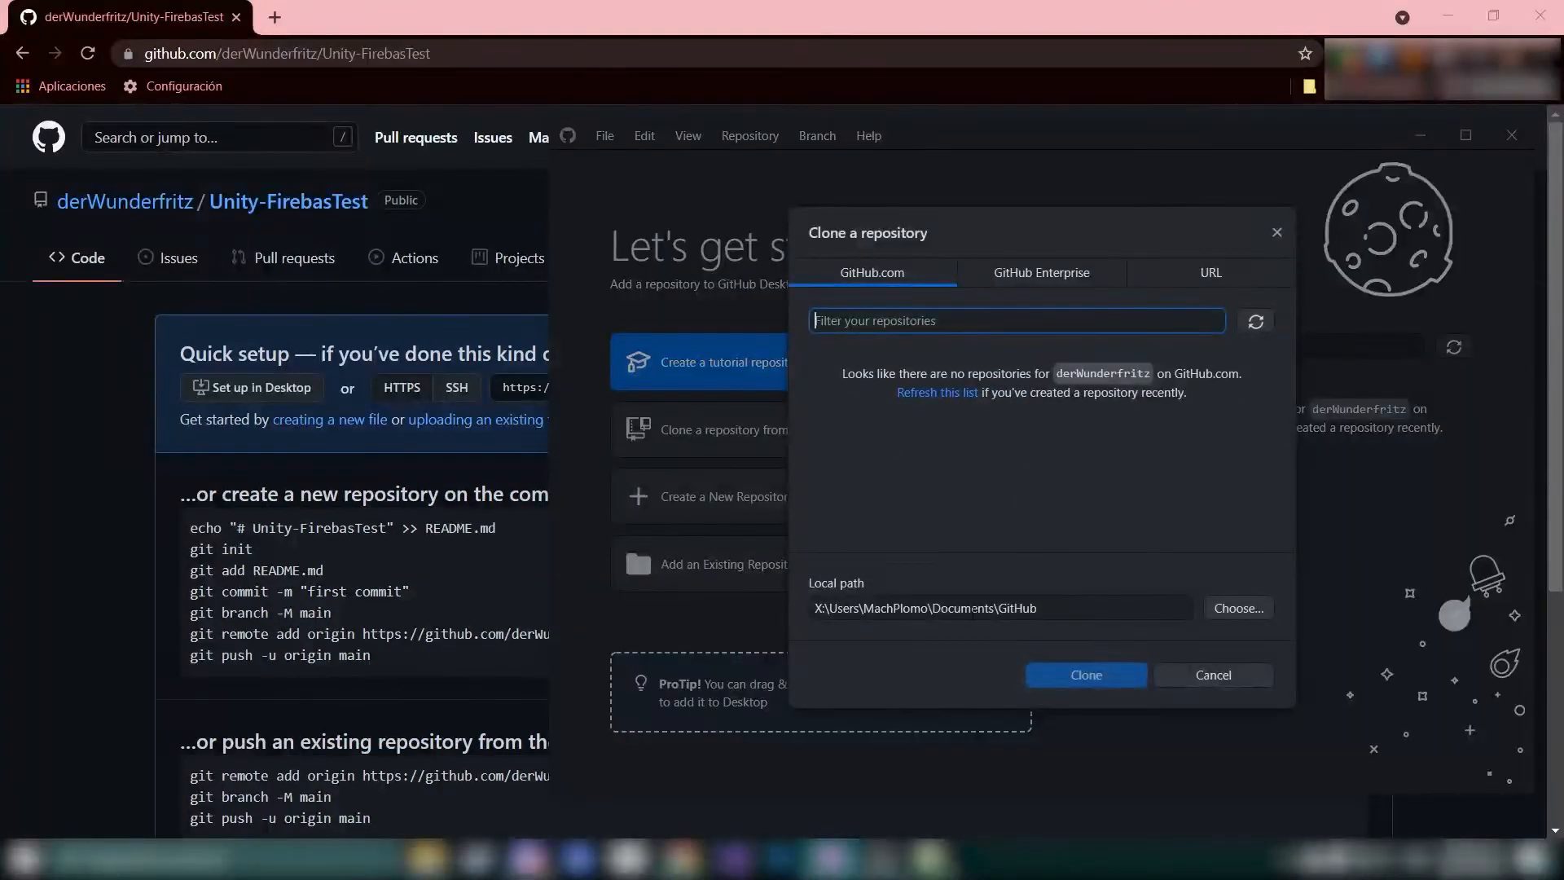
{"action": "left_click", "coordinate": [1240, 672]}
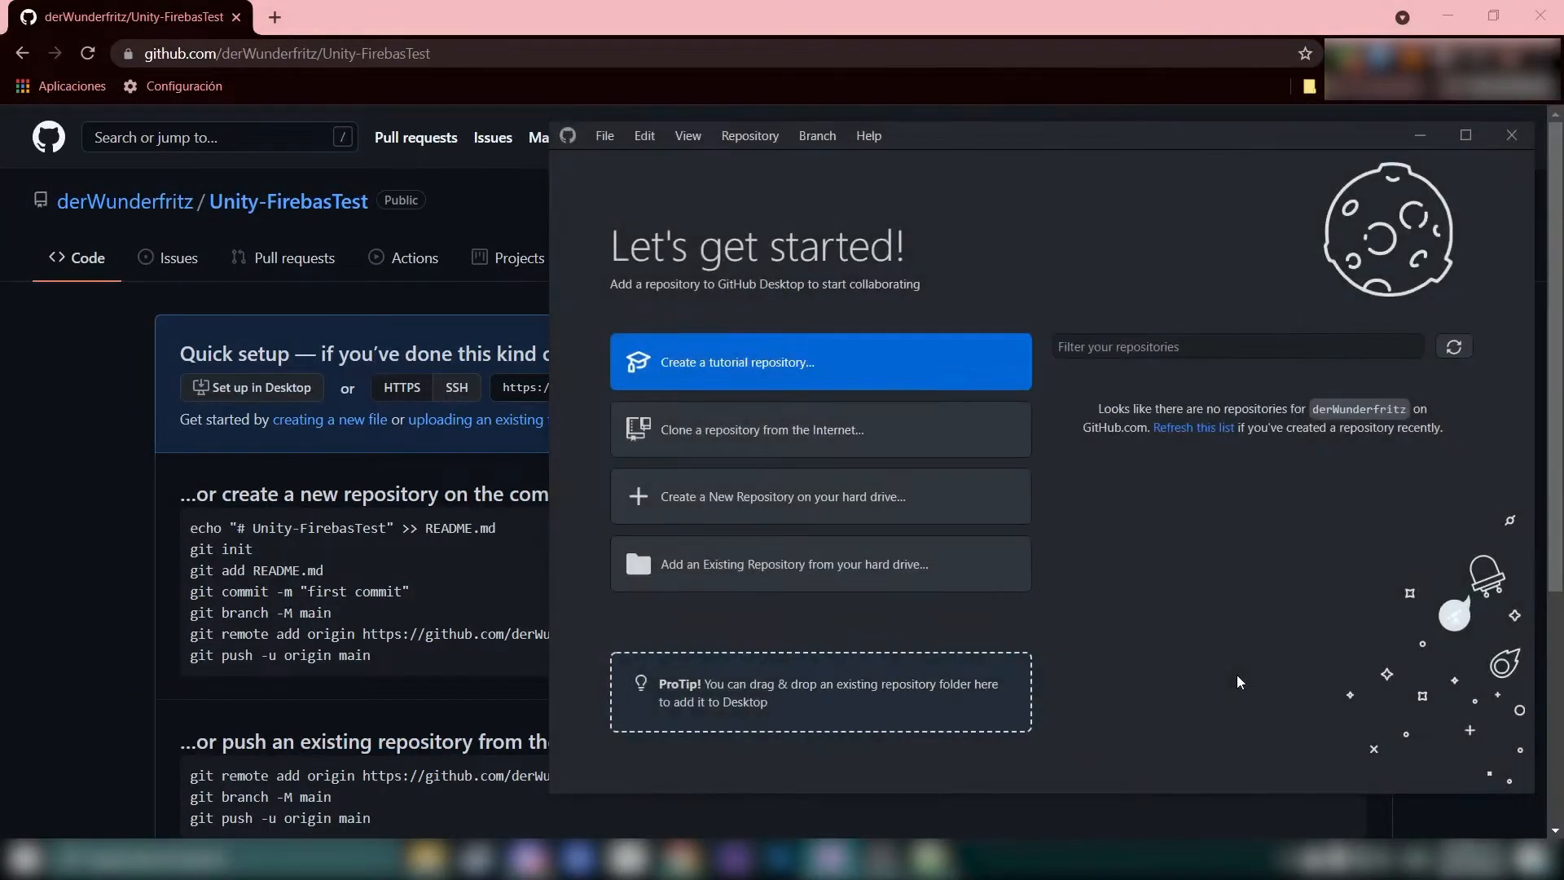
{"action": "left_click", "coordinate": [1439, 349]}
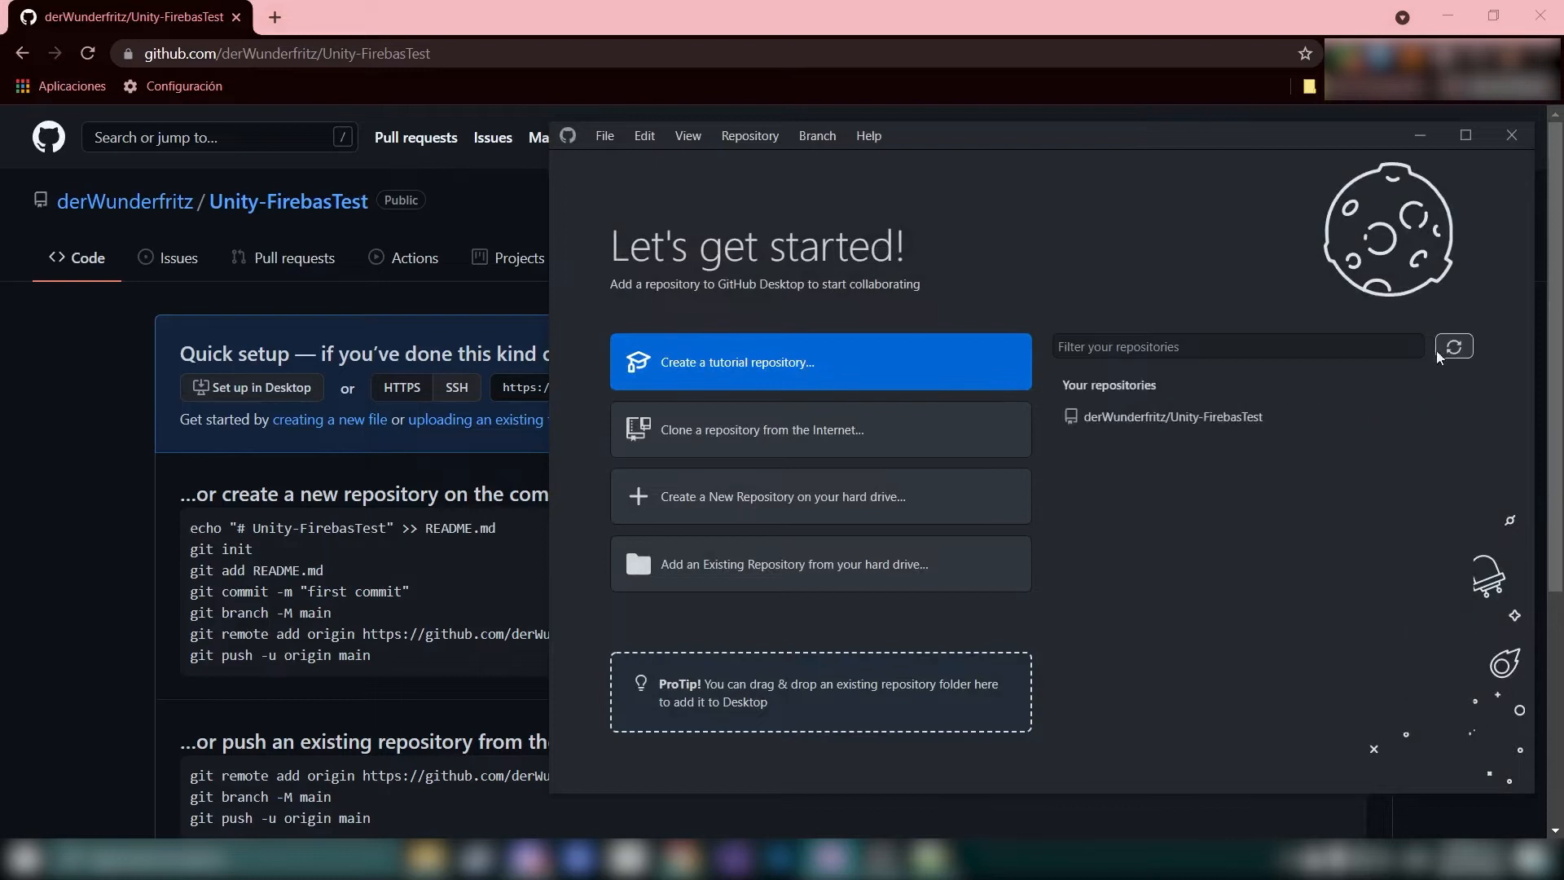
Clone the Unity-FirebasTest repository into the default local folder Documents\GitHub\Unity-FirebasTest
{"action": "left_click", "coordinate": [1166, 418]}
{"action": "left_click", "coordinate": [1185, 721]}
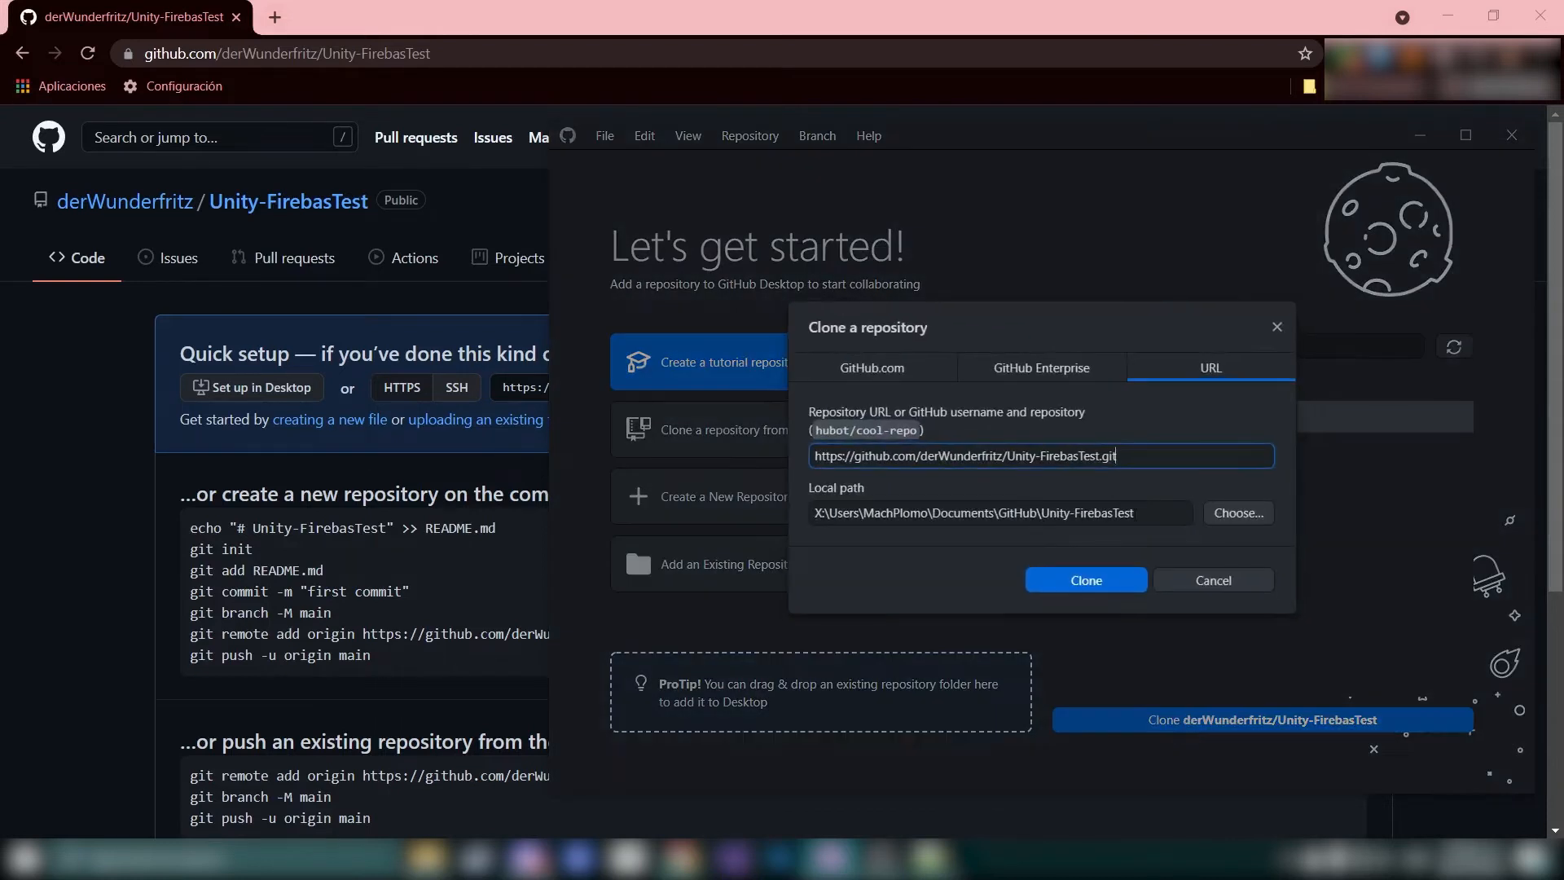
{"action": "left_click", "coordinate": [1036, 513]}
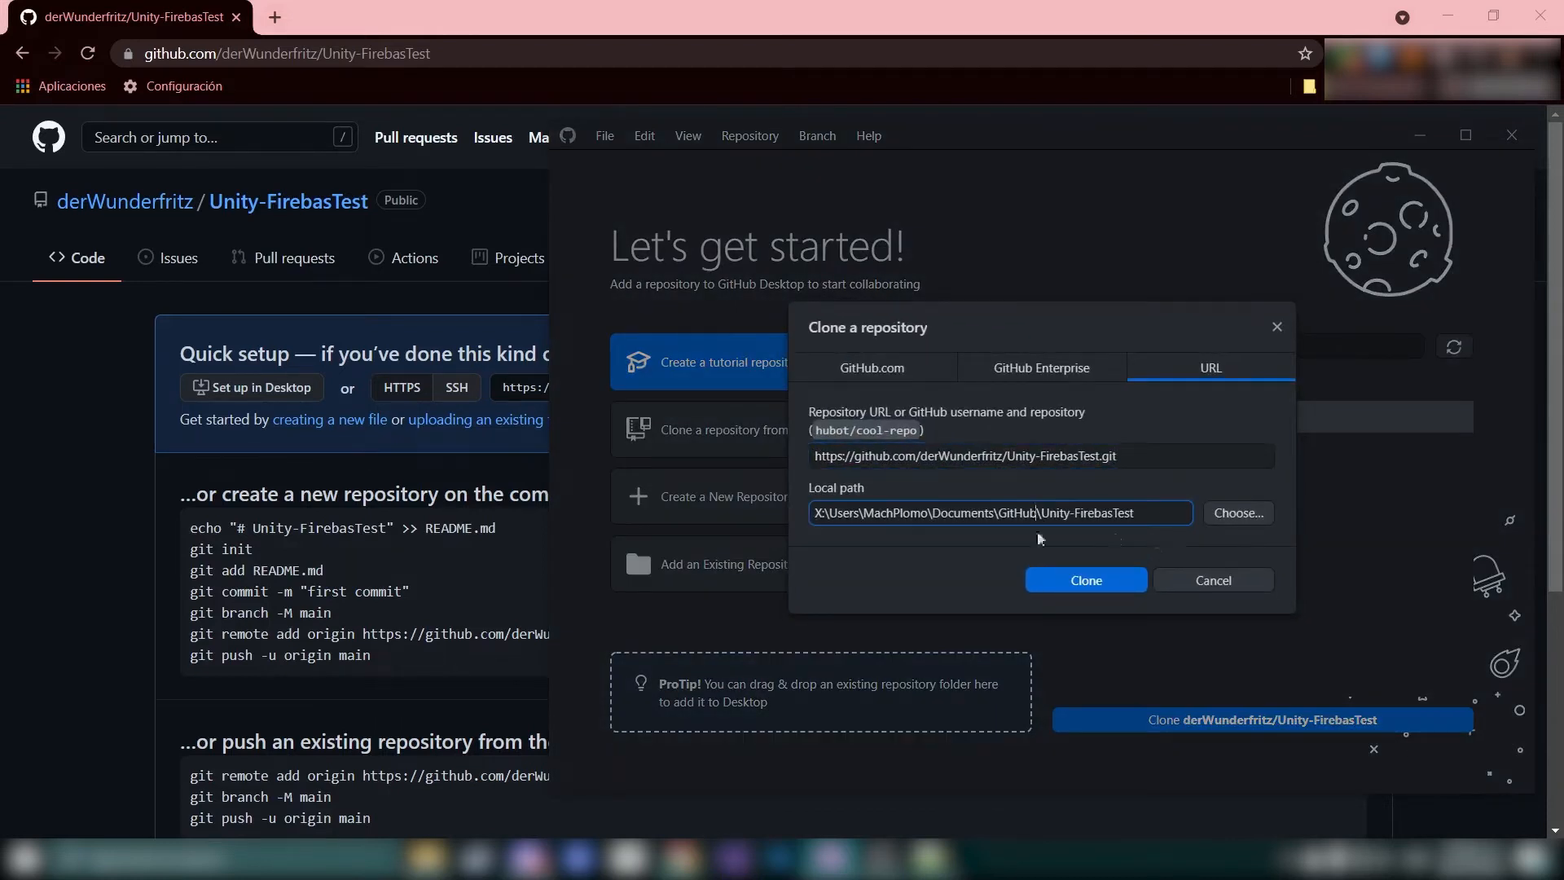
{"action": "left_click", "coordinate": [1085, 580]}
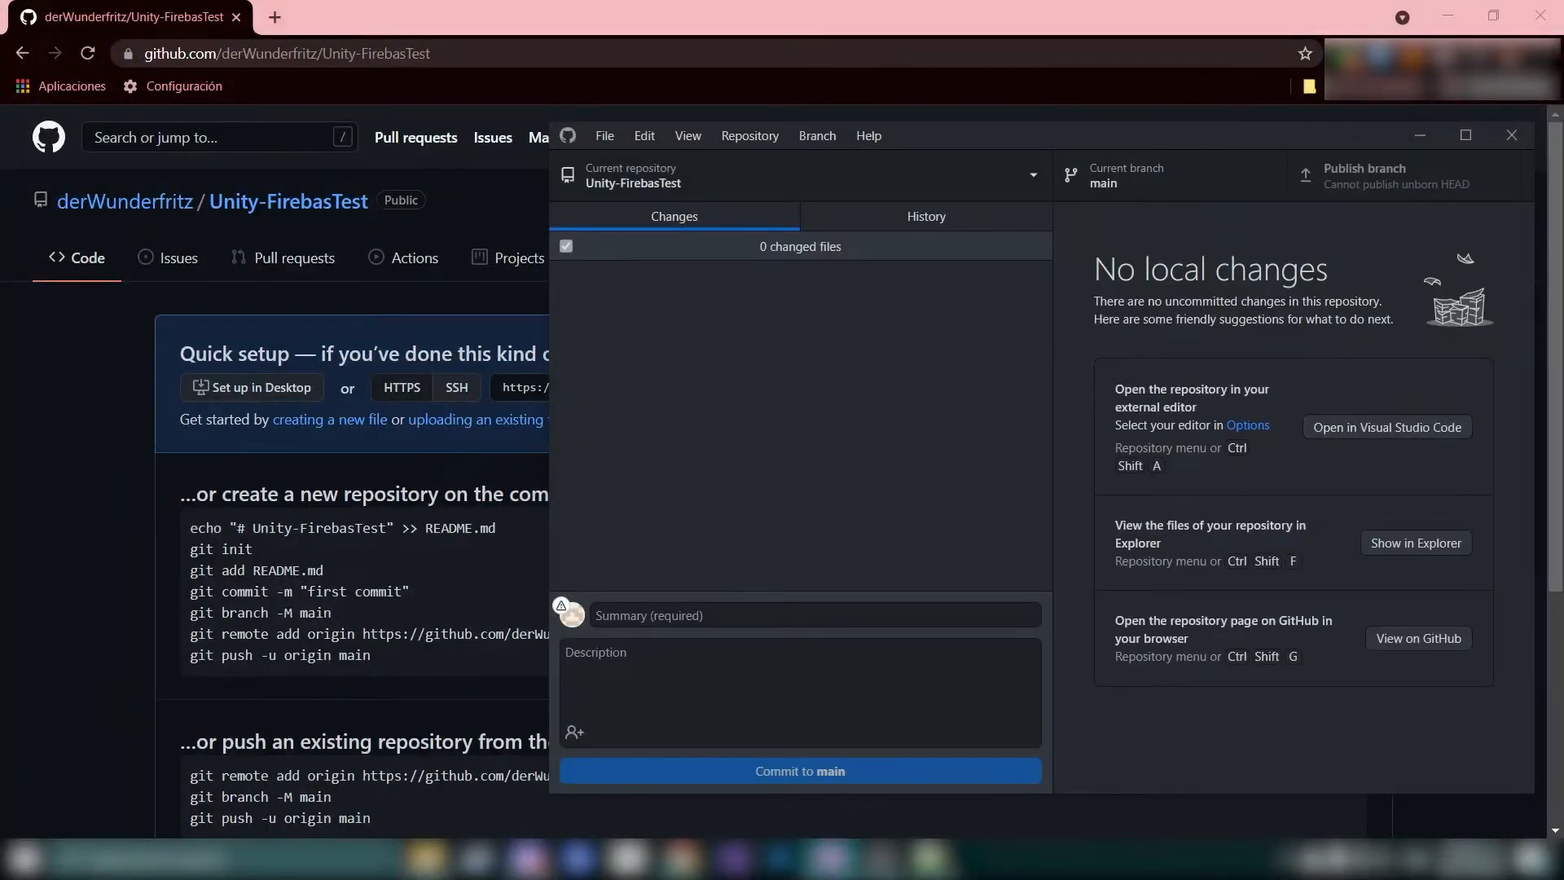
In File Explorer, copy the FirebaseTest project folder from Unity Projects into the cloned Unity-FirebasTest folder and minimize the Unity Projects window
{"action": "left_click", "coordinate": [425, 858]}
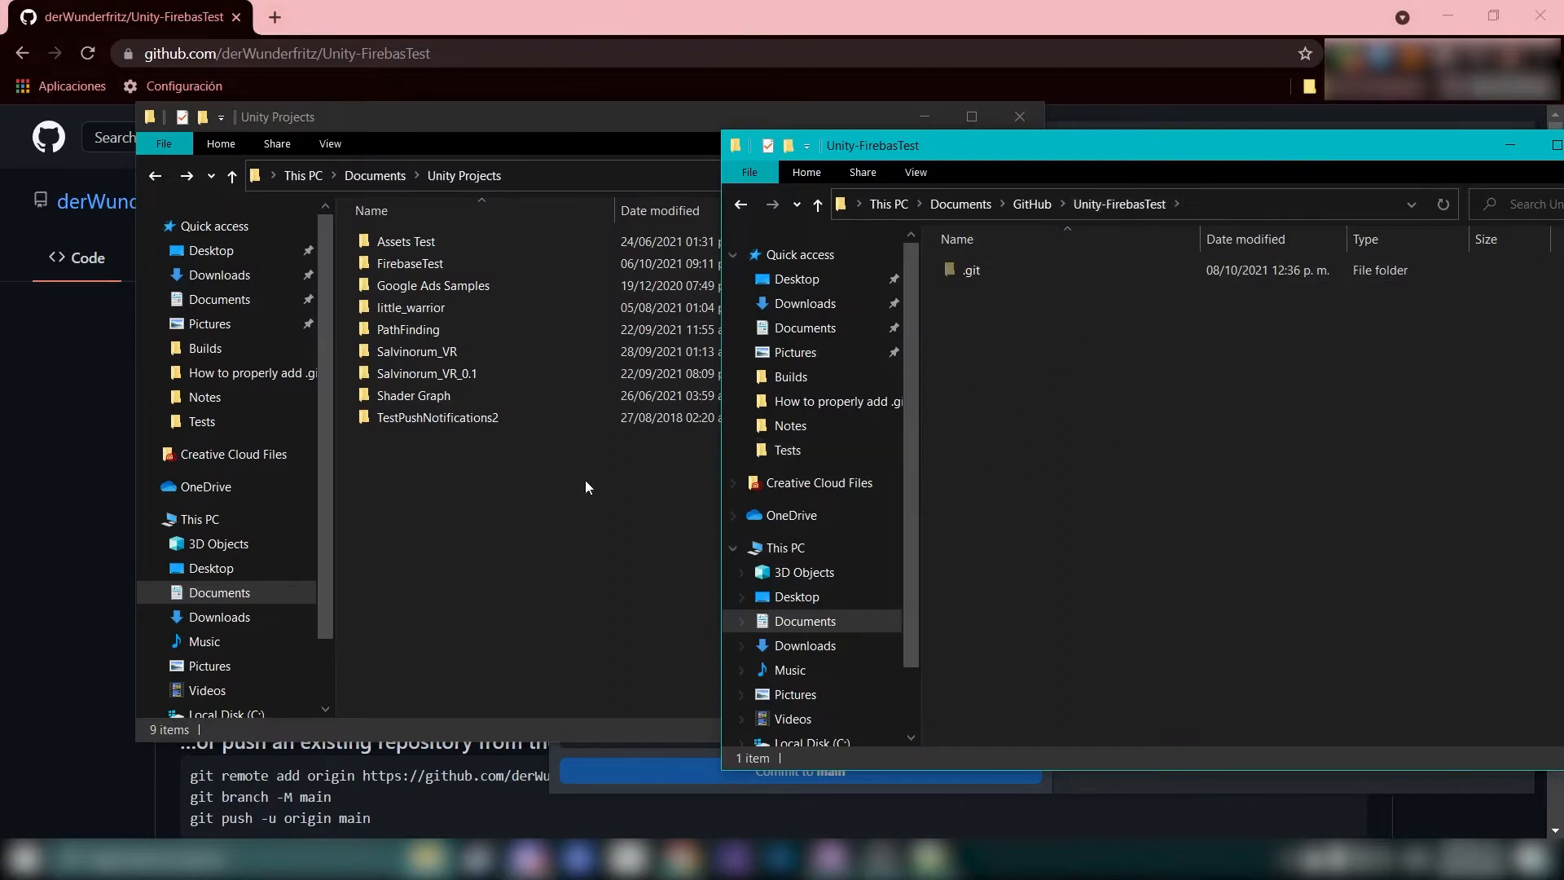
{"action": "left_click", "coordinate": [519, 519]}
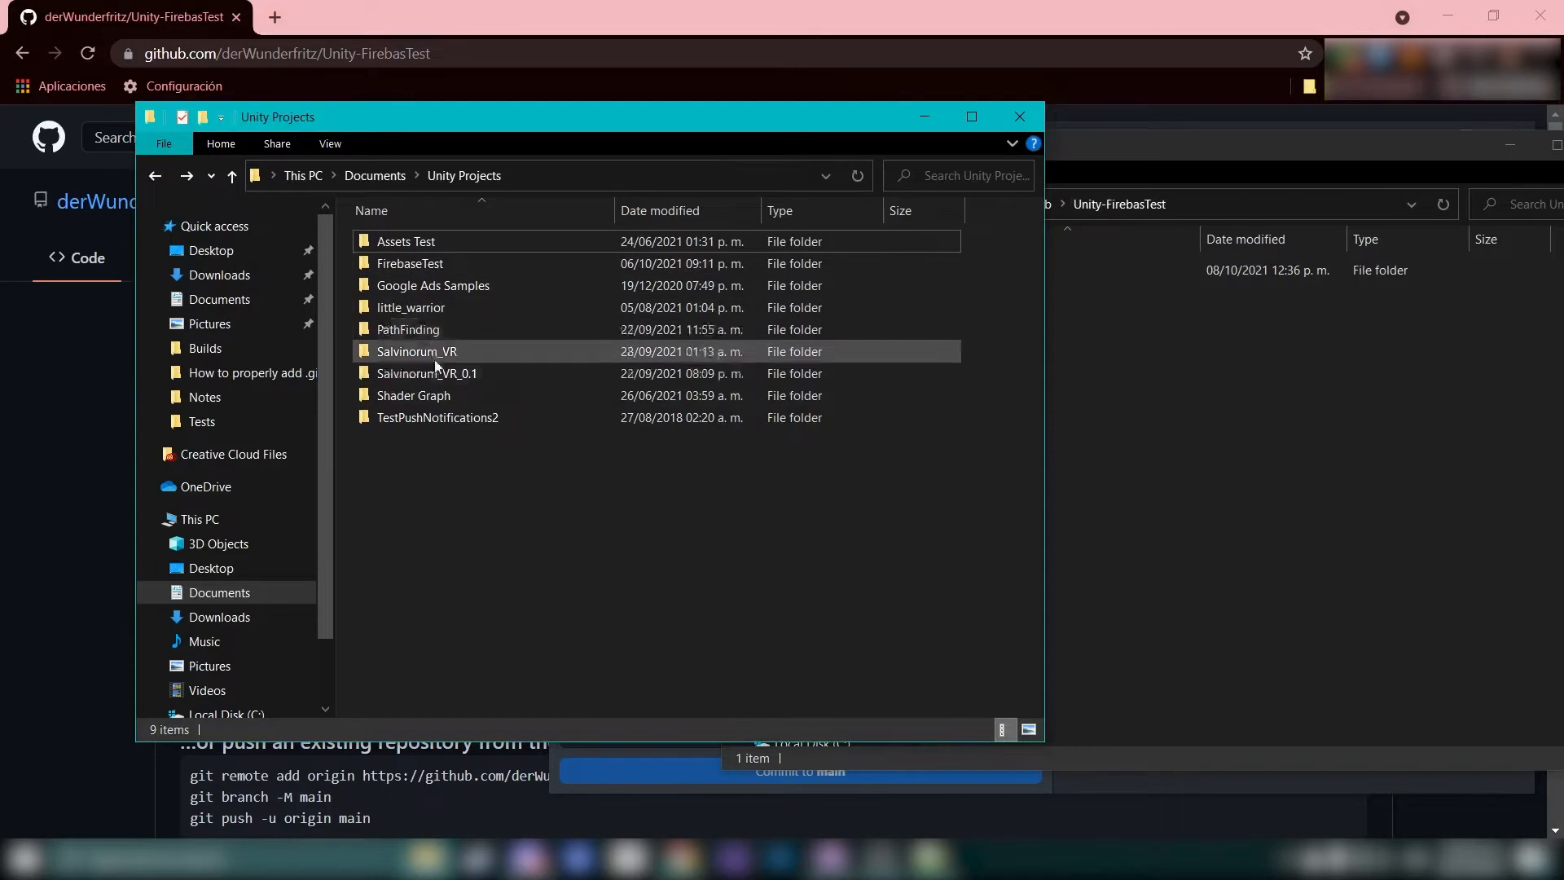
{"action": "right_click", "coordinate": [404, 266]}
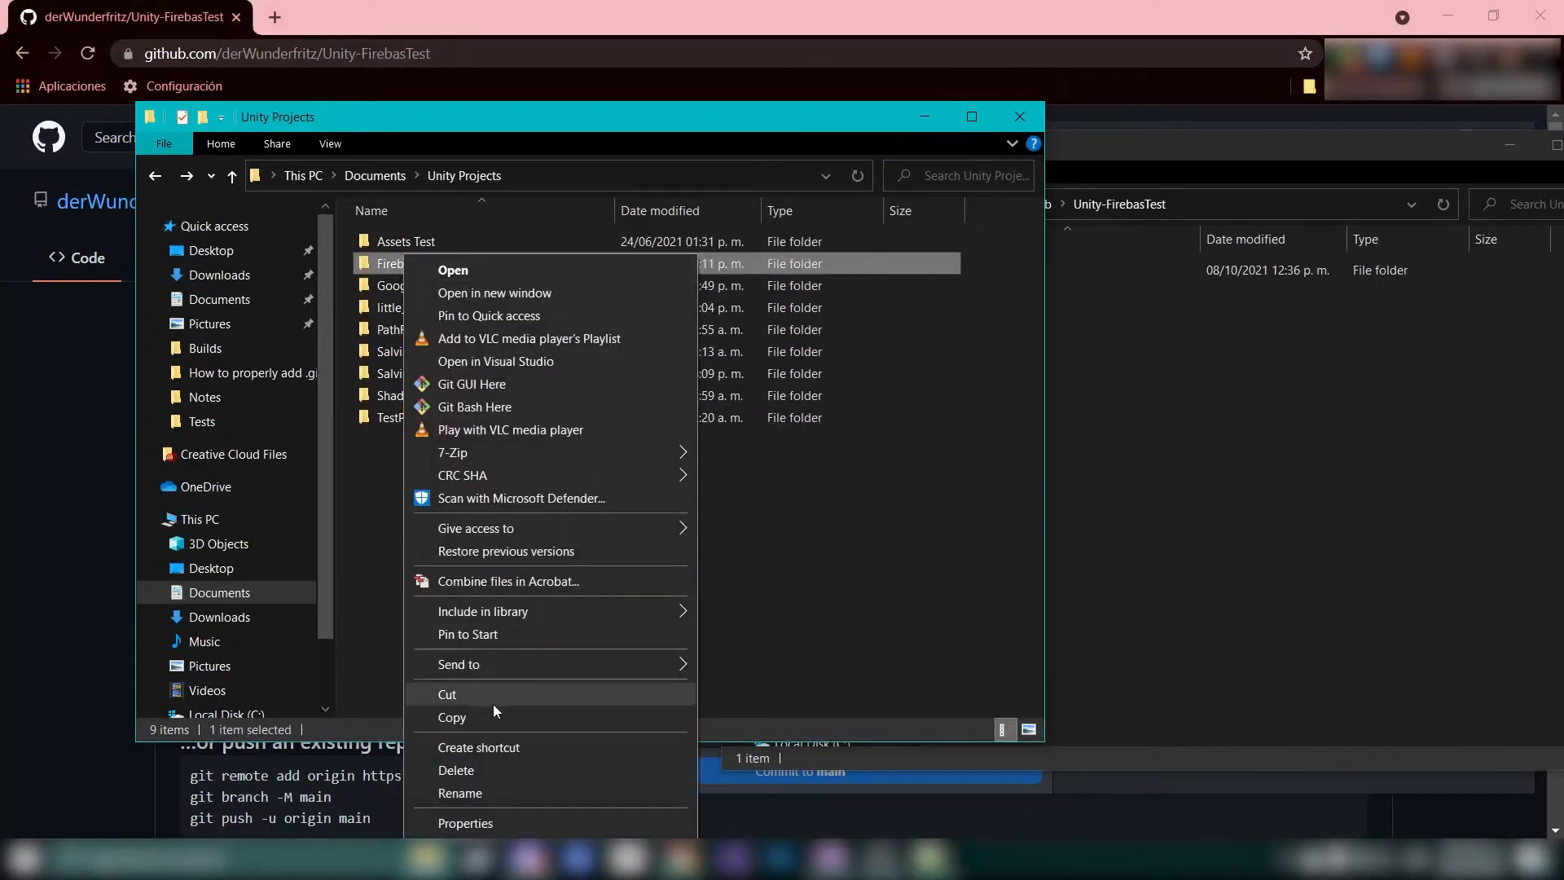
{"action": "left_click", "coordinate": [476, 720]}
{"action": "left_click", "coordinate": [1279, 442]}
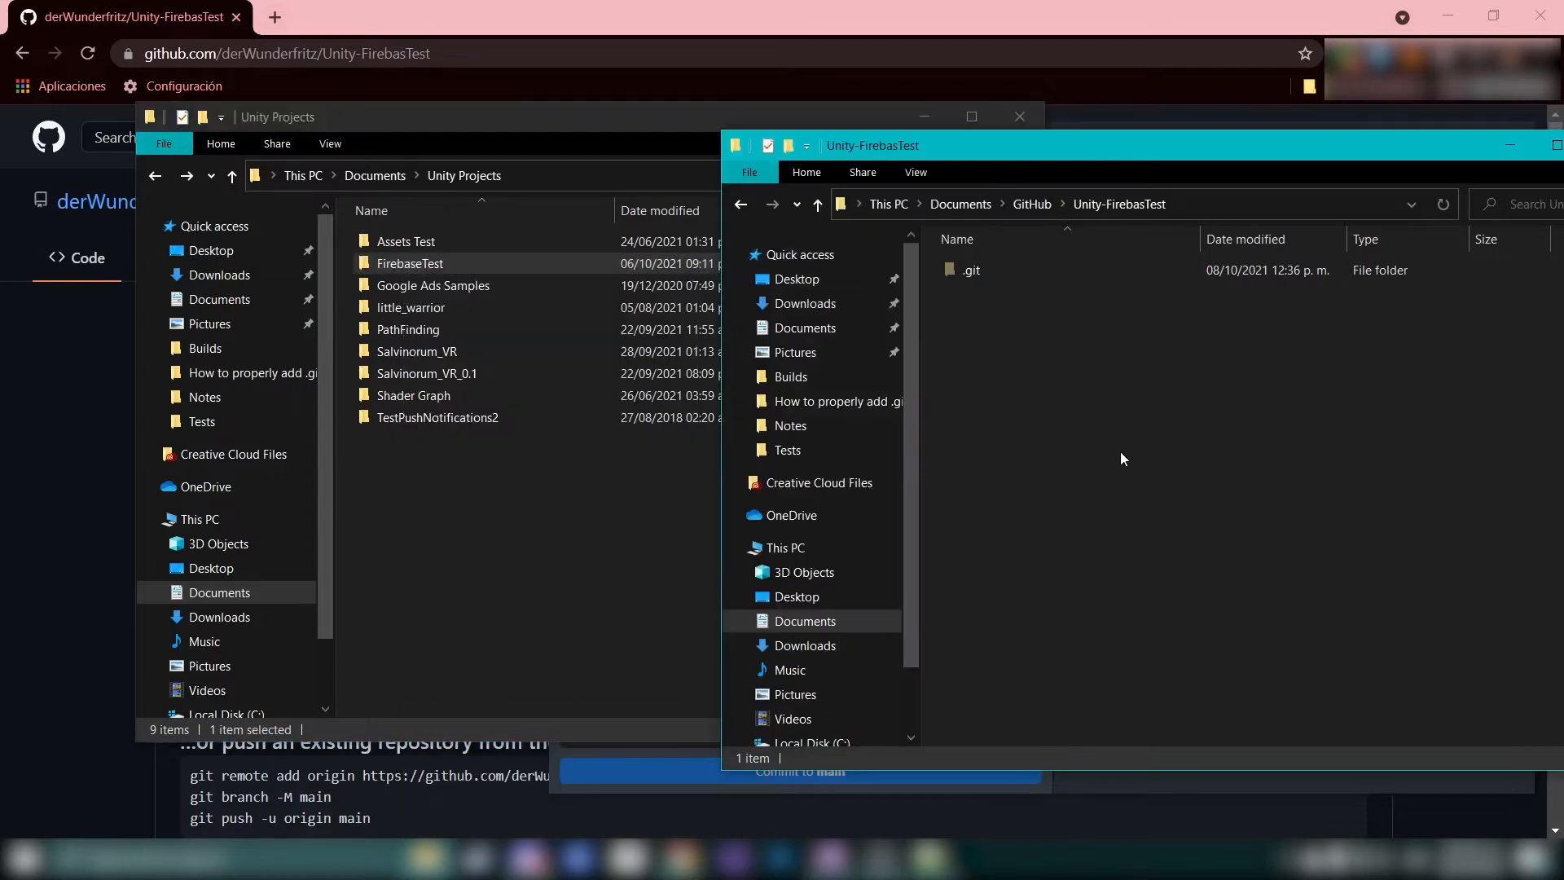
{"action": "right_click", "coordinate": [1100, 450]}
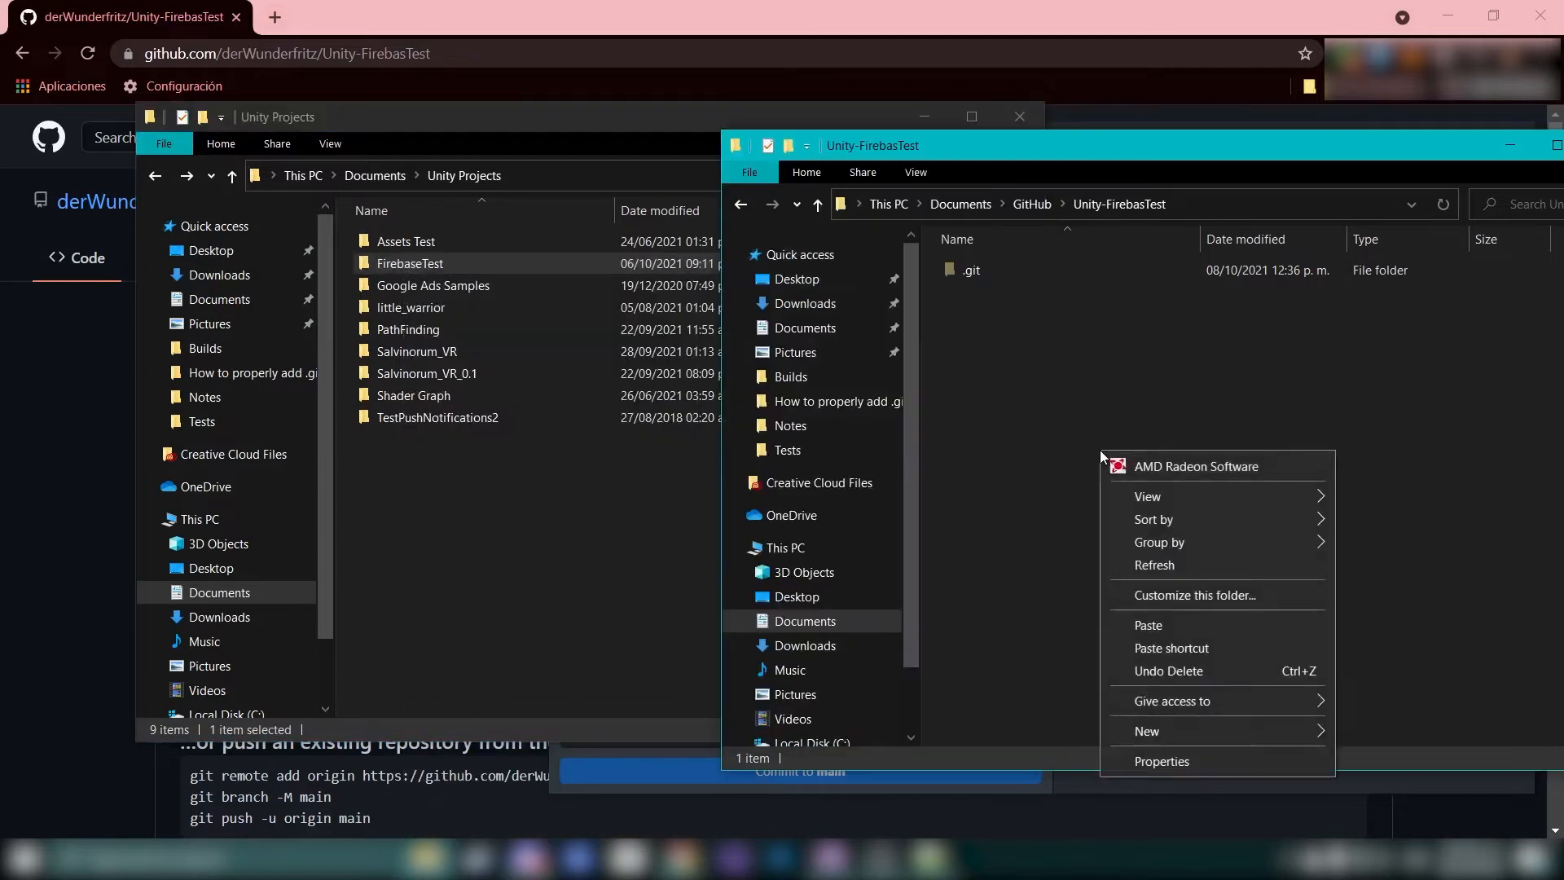
{"action": "left_click", "coordinate": [1165, 627]}
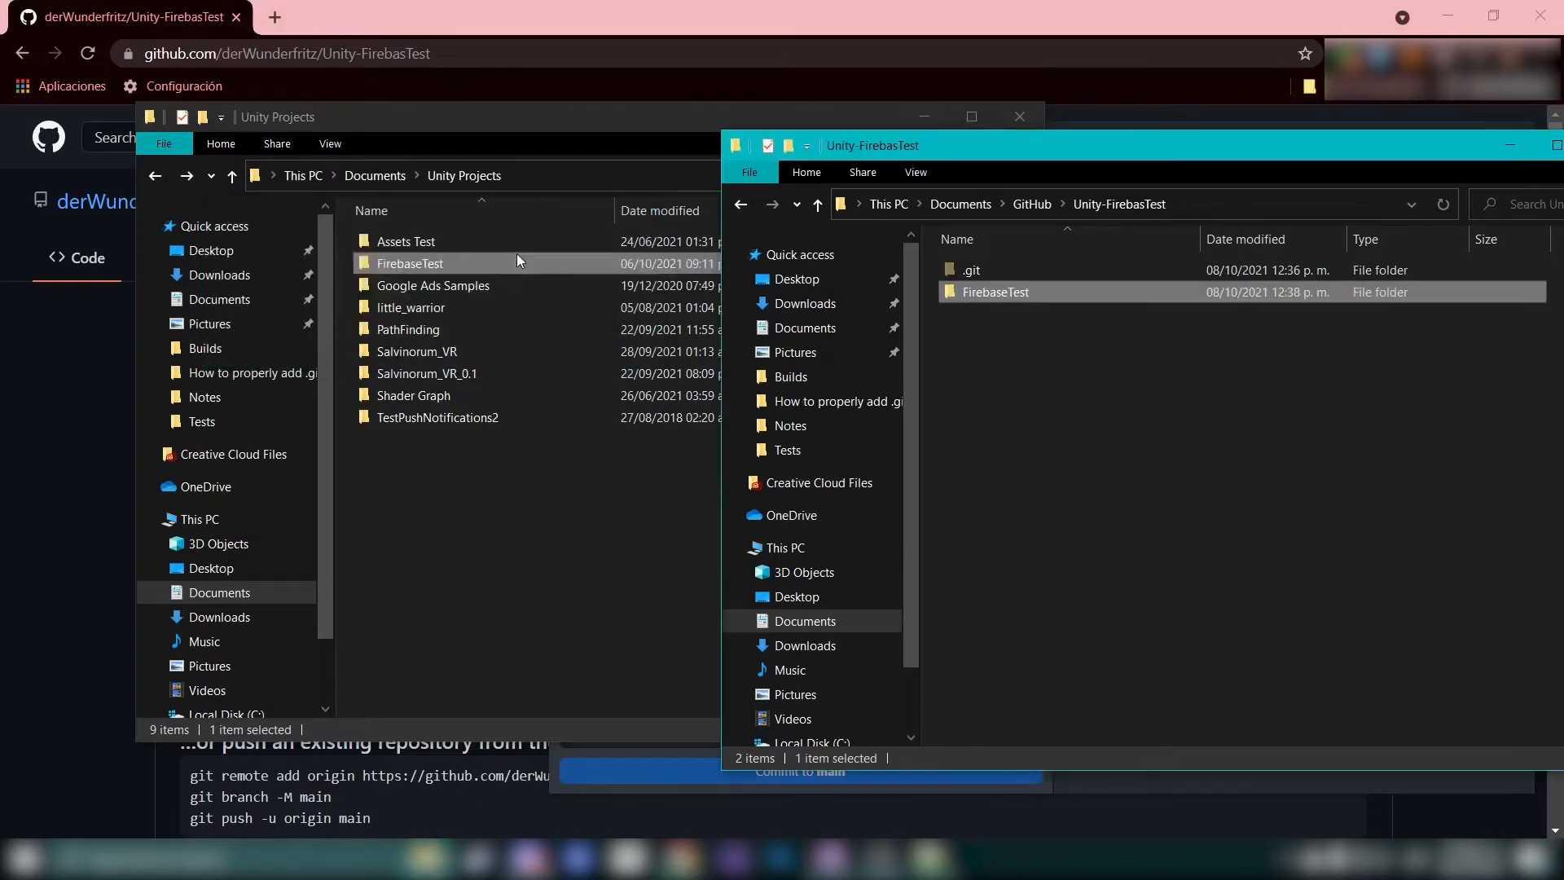
{"action": "left_click", "coordinate": [926, 108]}
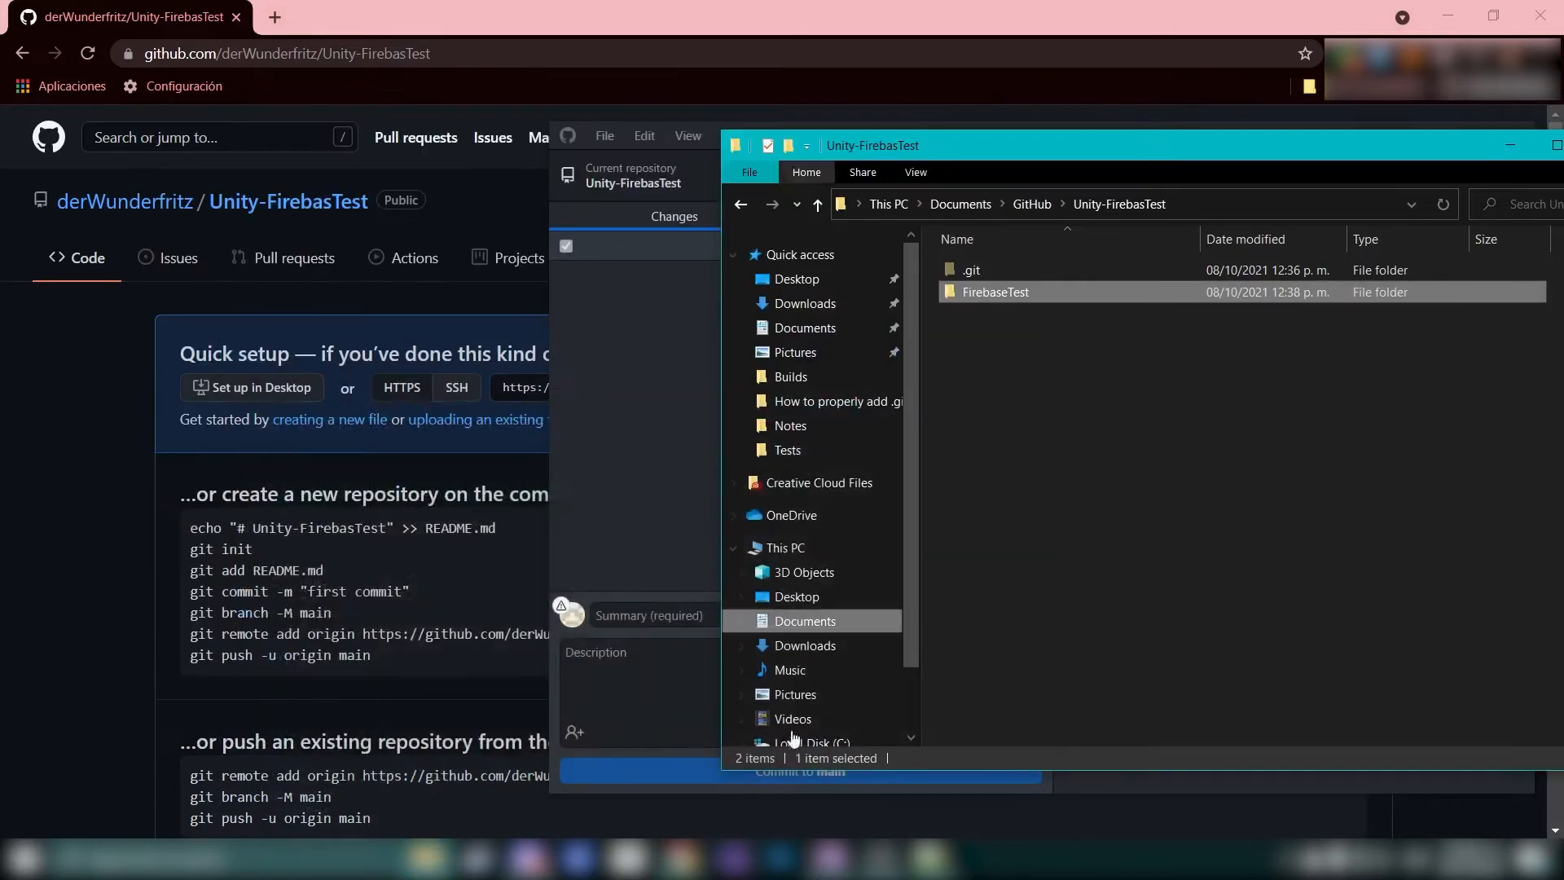
Switch to GitHub Desktop and examine the list of changed files in the Unity-FirebasTest repository
{"action": "left_click", "coordinate": [839, 862]}
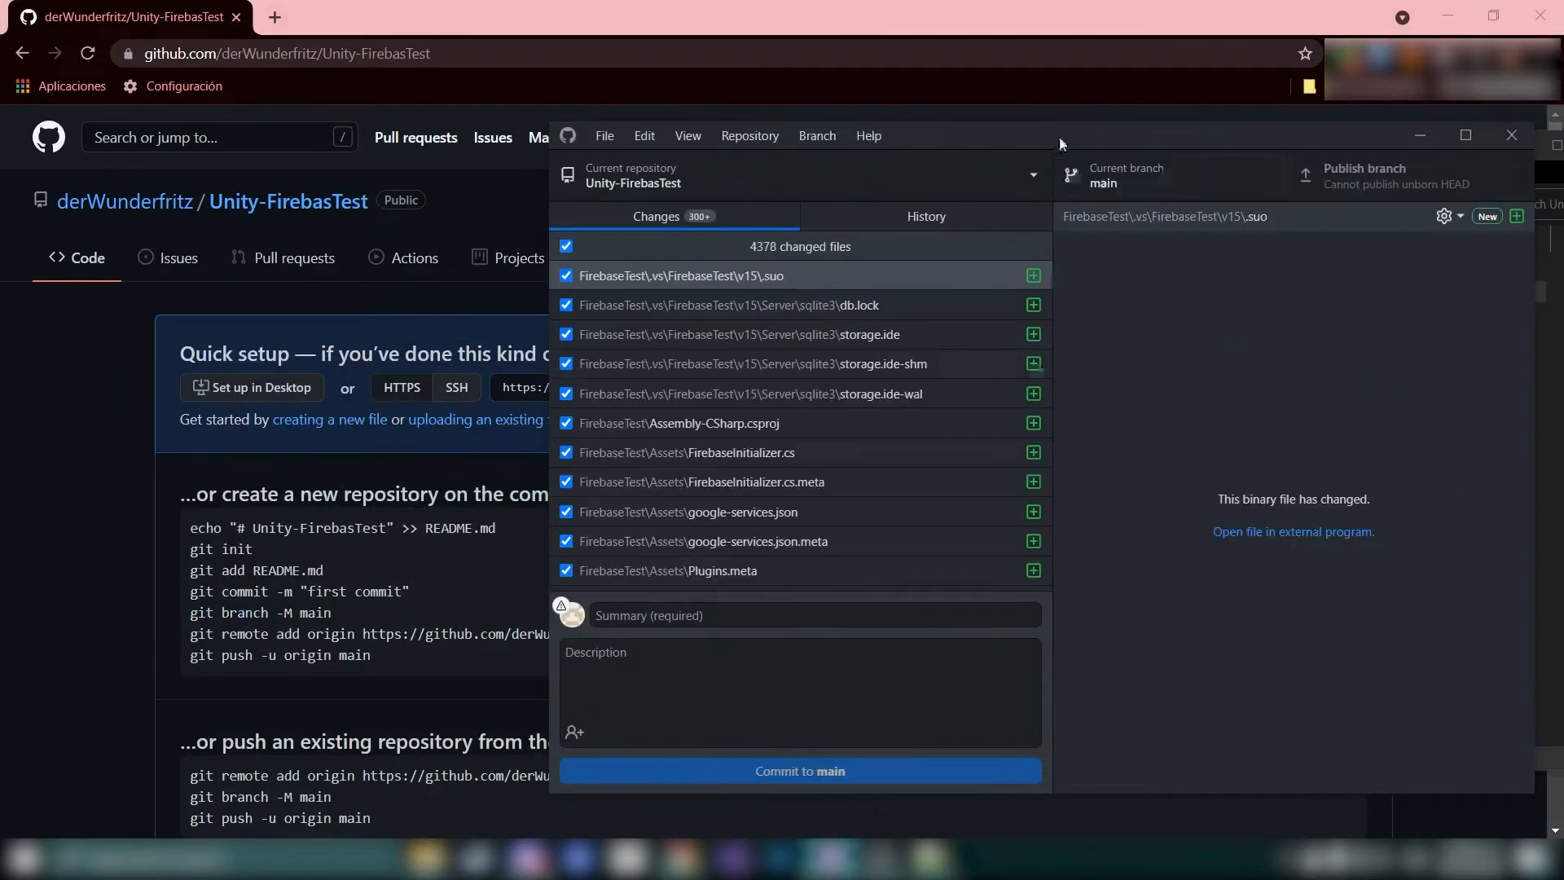
{"action": "left_click_drag", "start_coordinate": [1062, 133], "coordinate": [587, 133]}
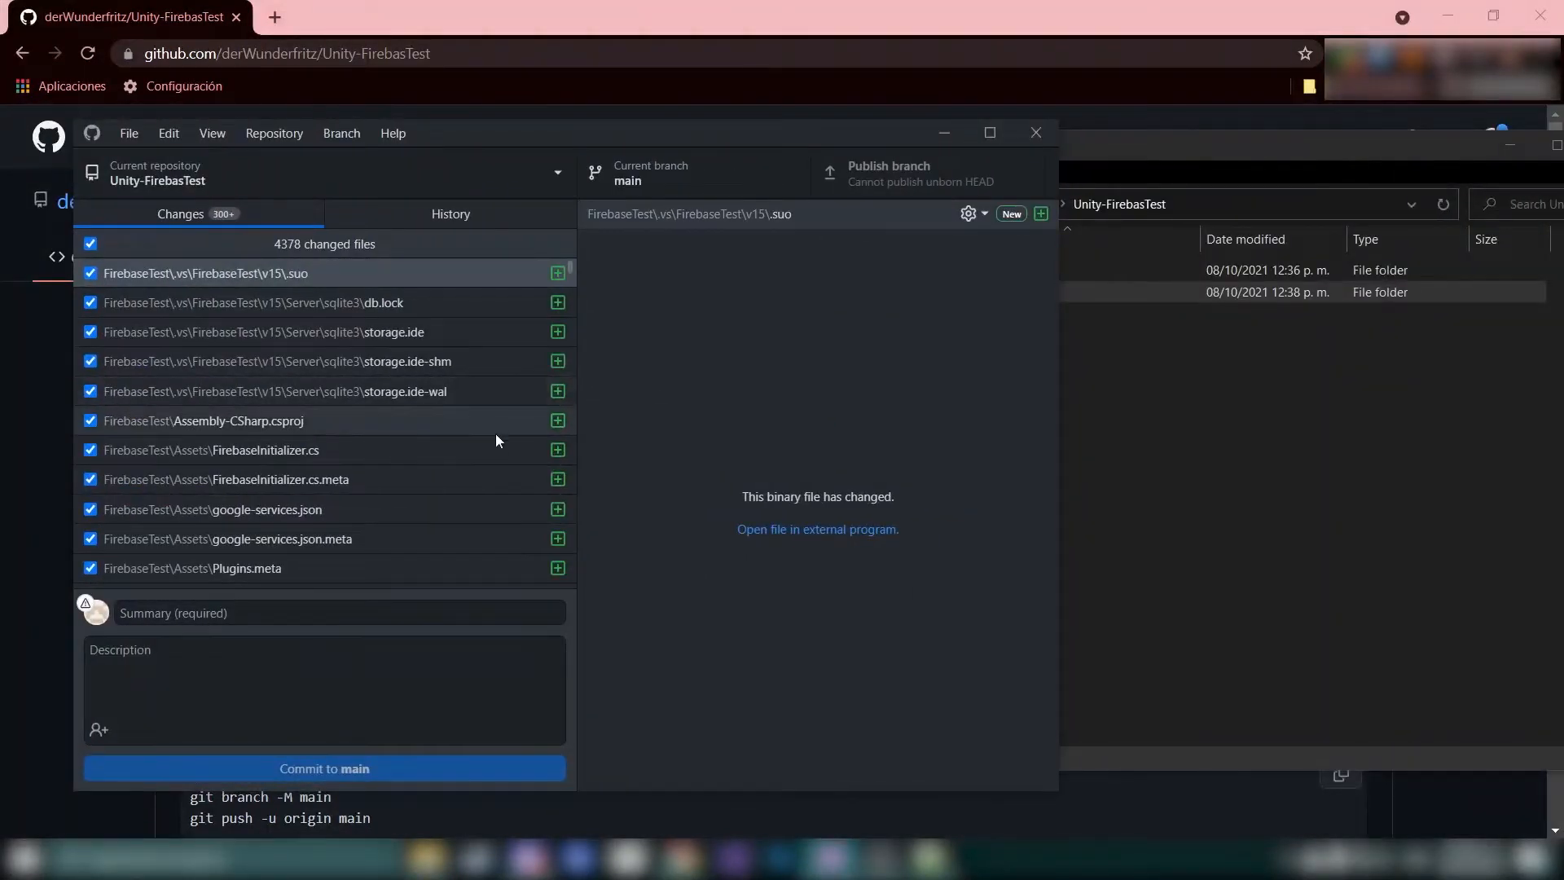
{"action": "scroll", "coordinate": [498, 440], "scroll_direction": "down", "scroll_amount": 15}
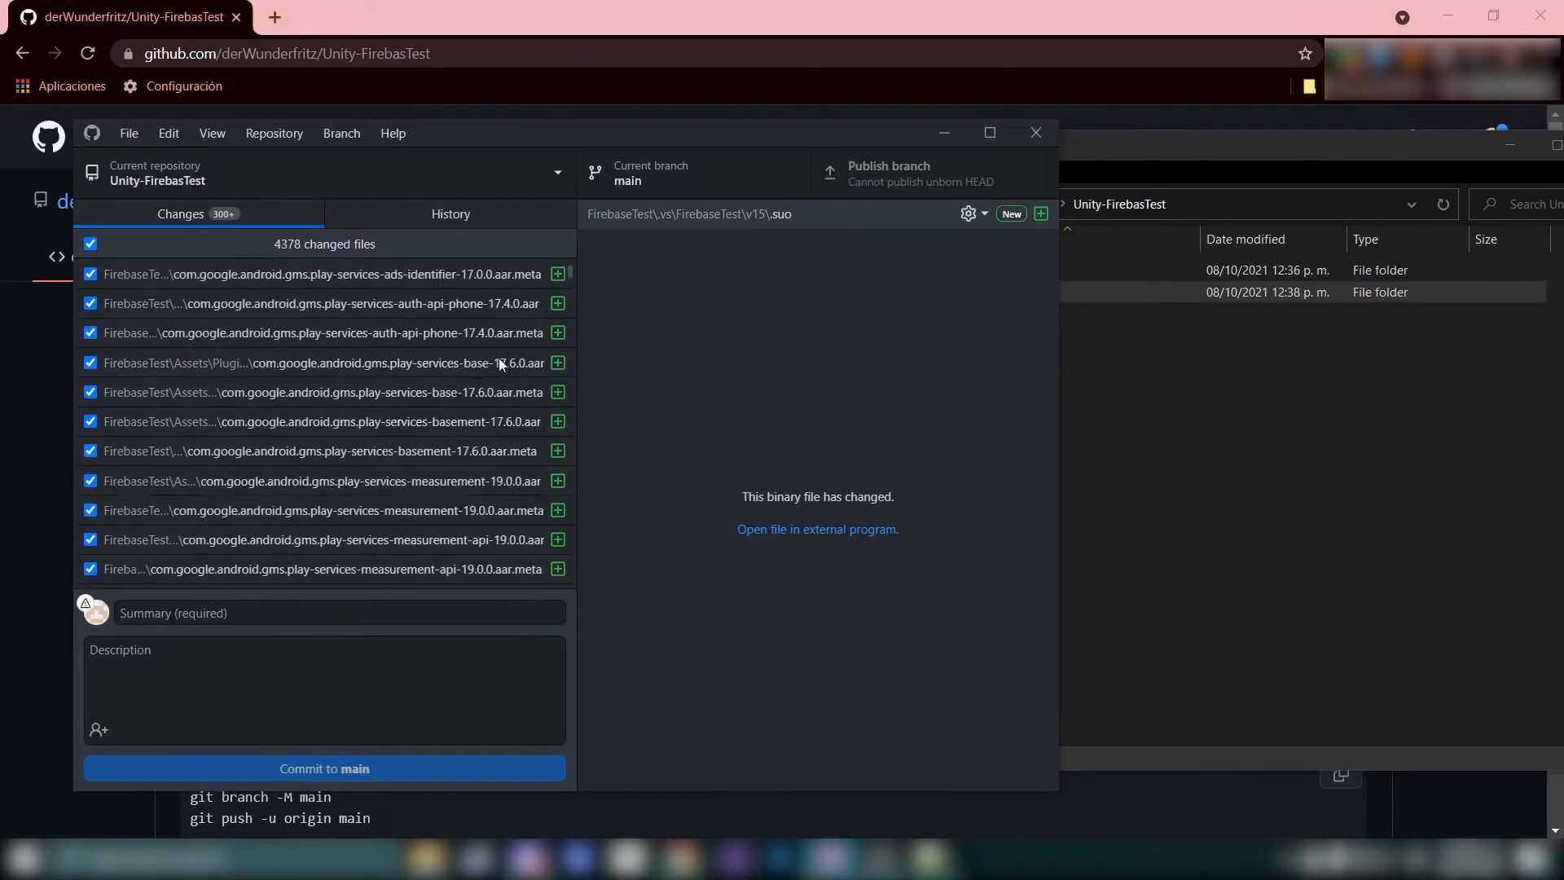
{"action": "scroll", "coordinate": [530, 326], "scroll_direction": "down", "scroll_amount": 5}
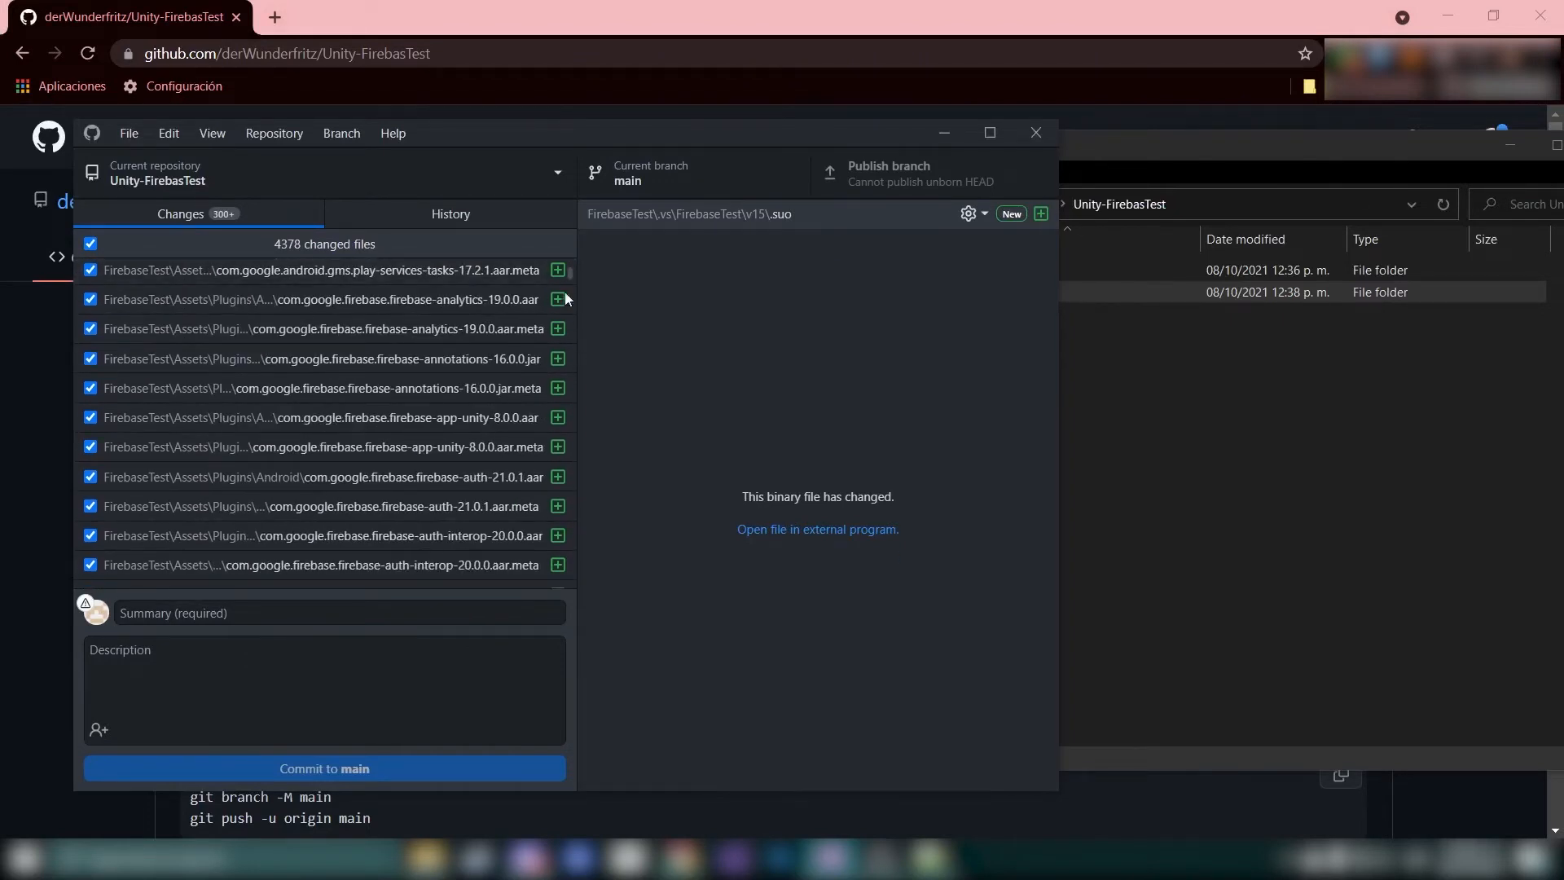
{"action": "left_click_drag", "start_coordinate": [569, 276], "coordinate": [568, 291]}
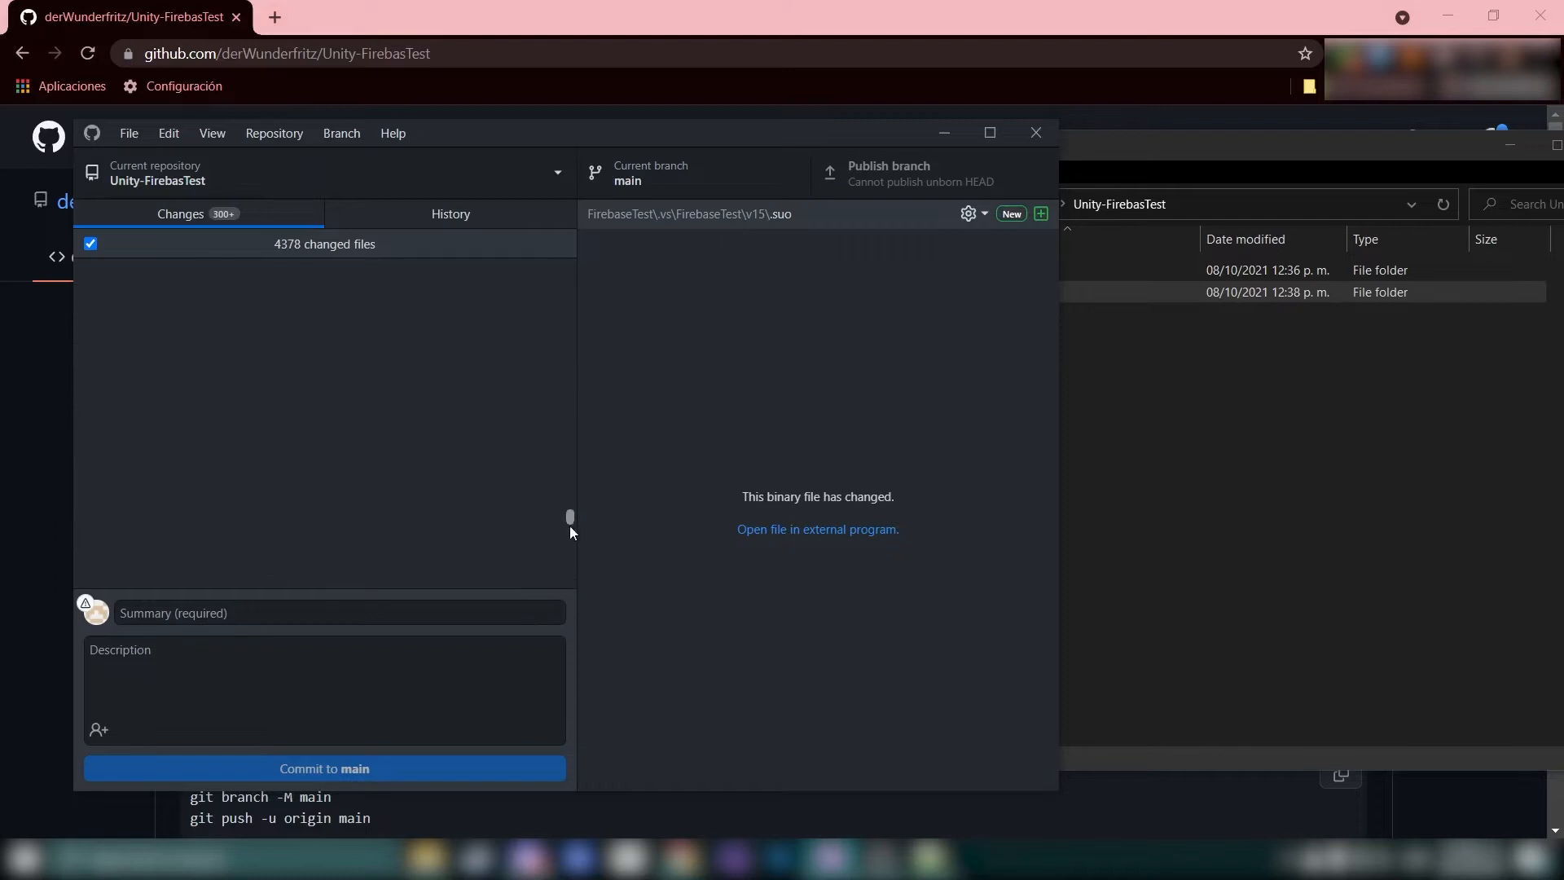
{"action": "left_click_drag", "start_coordinate": [571, 527], "coordinate": [579, 463]}
{"action": "left_click_drag", "start_coordinate": [583, 335], "coordinate": [584, 262]}
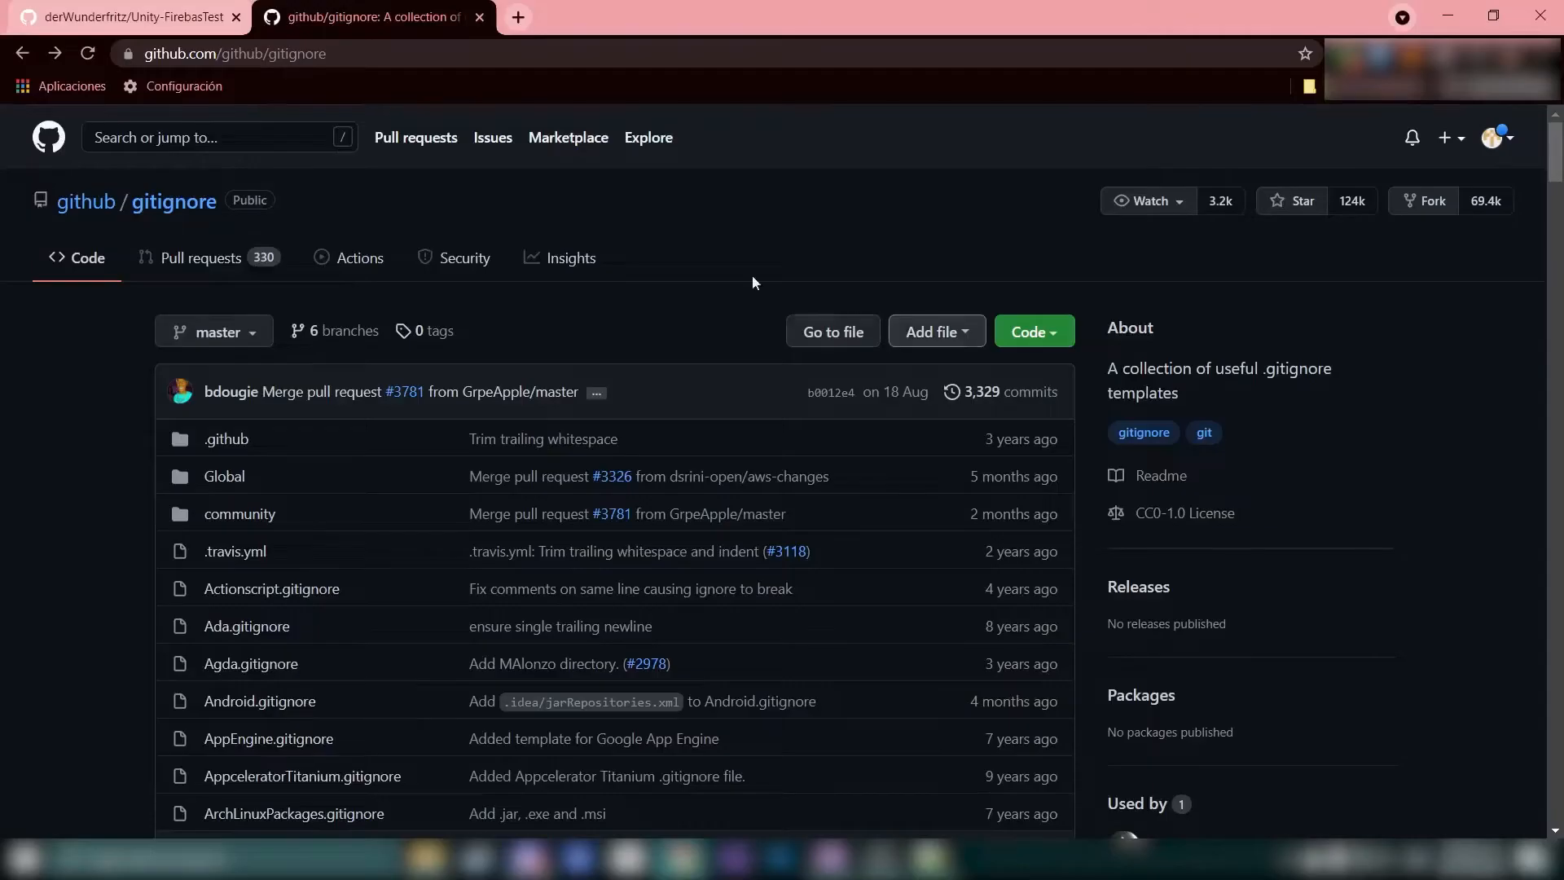
Find and open the Unity.gitignore template in the github/gitignore repository and skim its rules
{"action": "key", "text": "ctrl+l"}
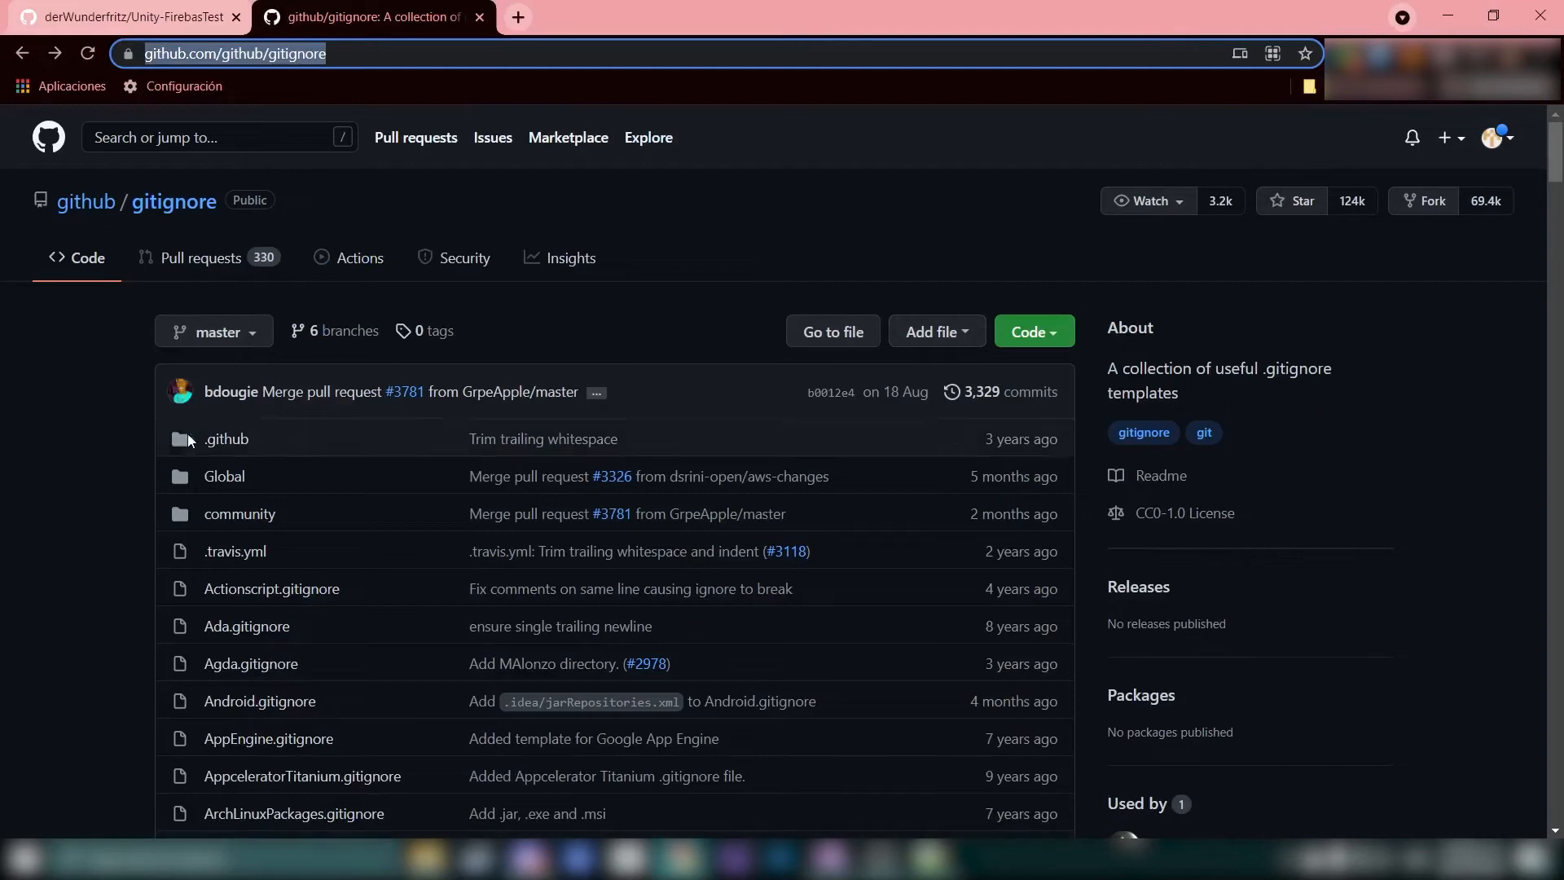
{"action": "scroll", "coordinate": [188, 440], "scroll_direction": "down", "scroll_amount": 20}
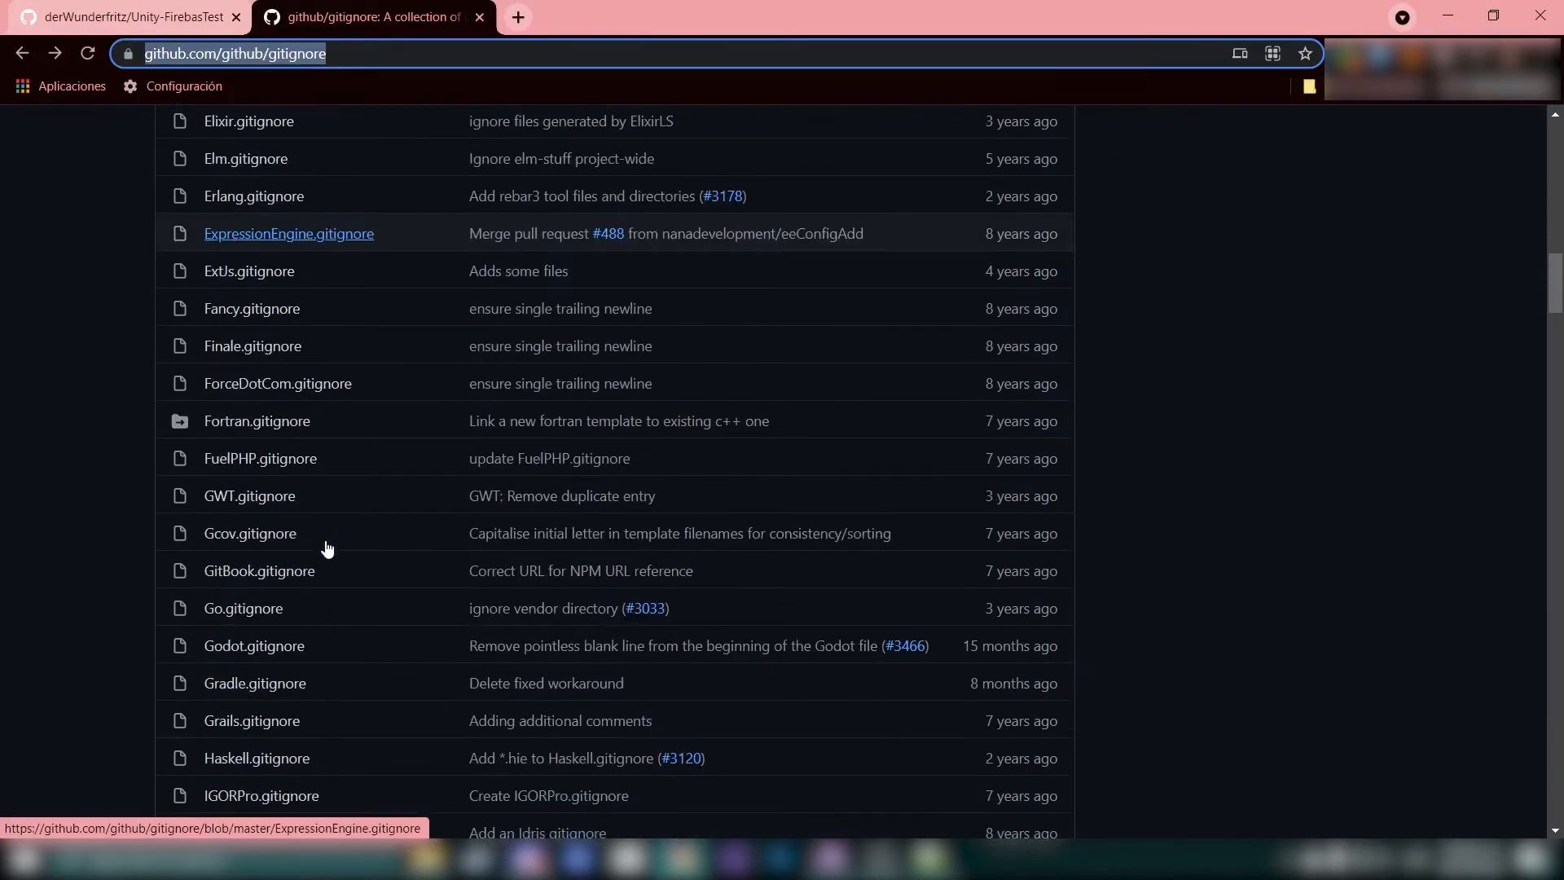
{"action": "scroll", "coordinate": [327, 547], "scroll_direction": "down", "scroll_amount": 20}
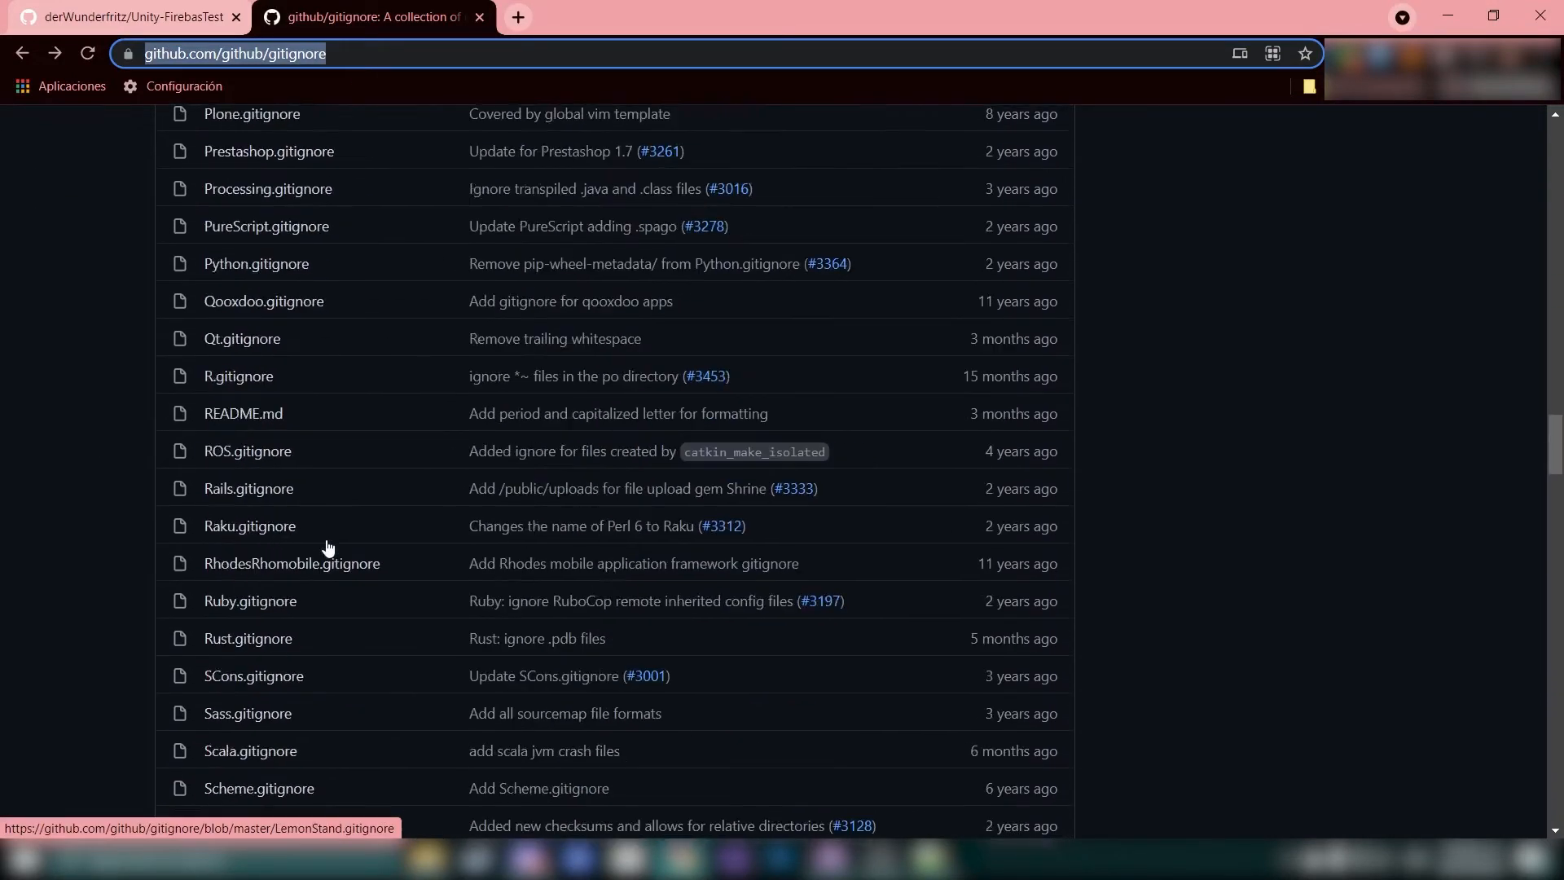
{"action": "scroll", "coordinate": [329, 546], "scroll_direction": "down", "scroll_amount": 12}
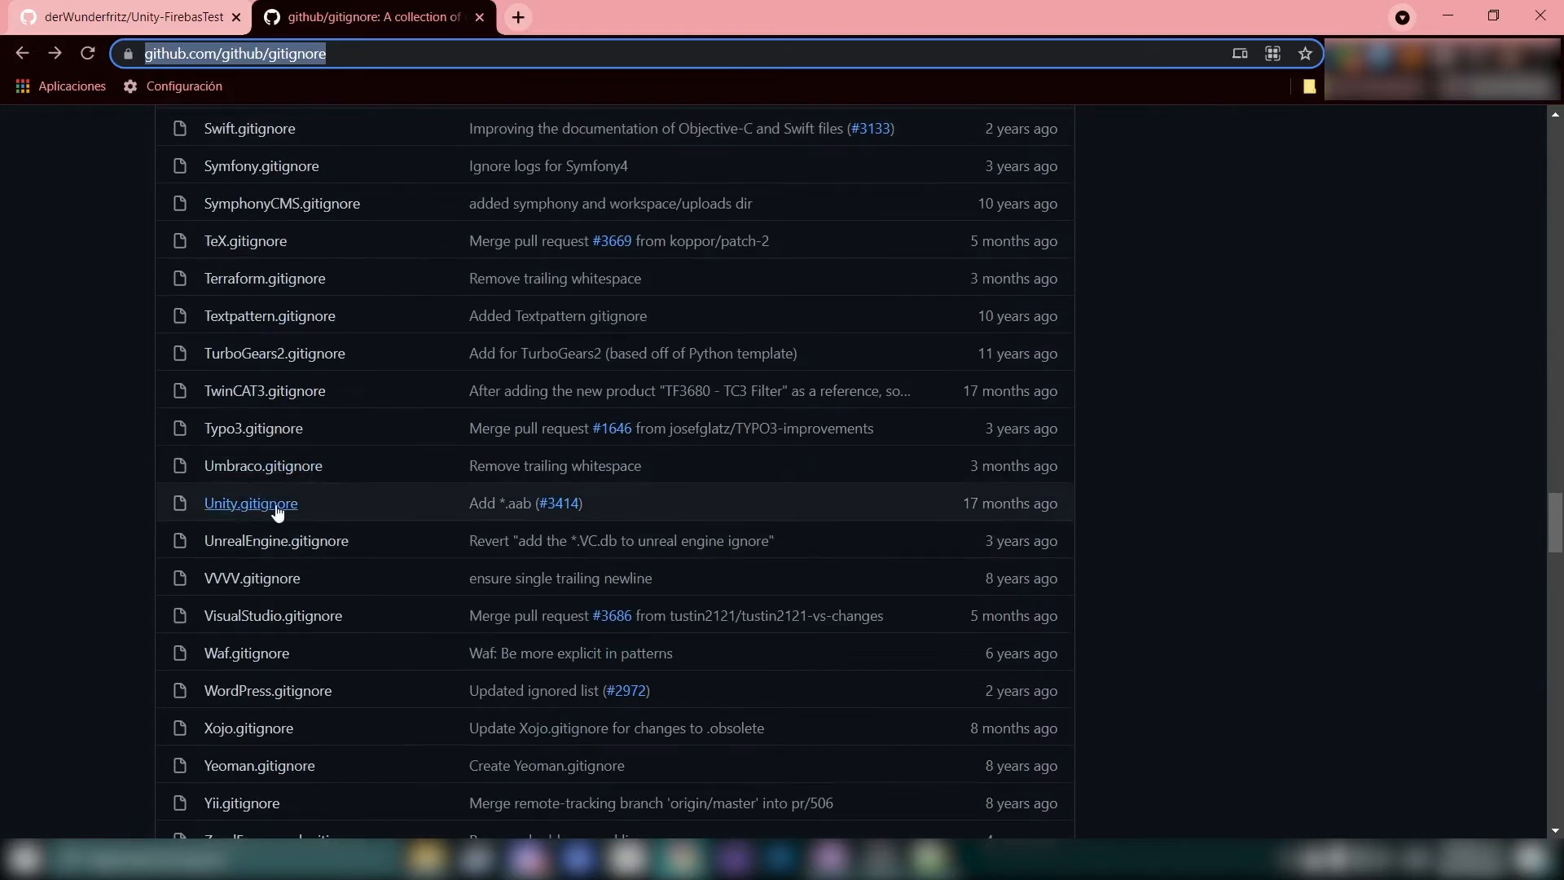
{"action": "left_click", "coordinate": [277, 511]}
{"action": "scroll", "coordinate": [593, 497], "scroll_direction": "down", "scroll_amount": 5}
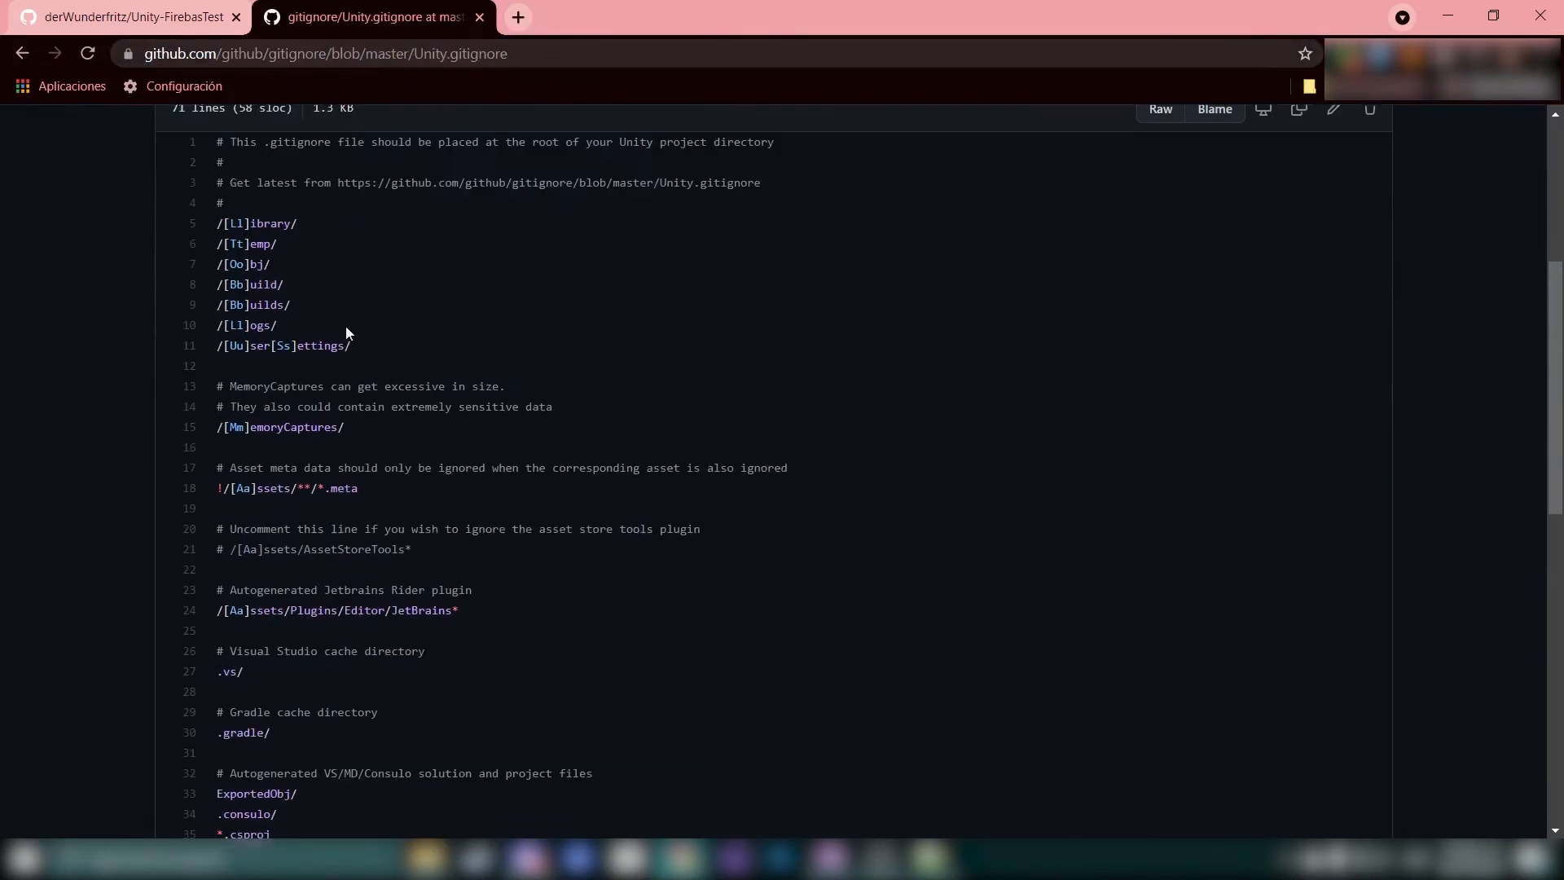
{"action": "scroll", "coordinate": [1289, 429], "scroll_direction": "up", "scroll_amount": 5}
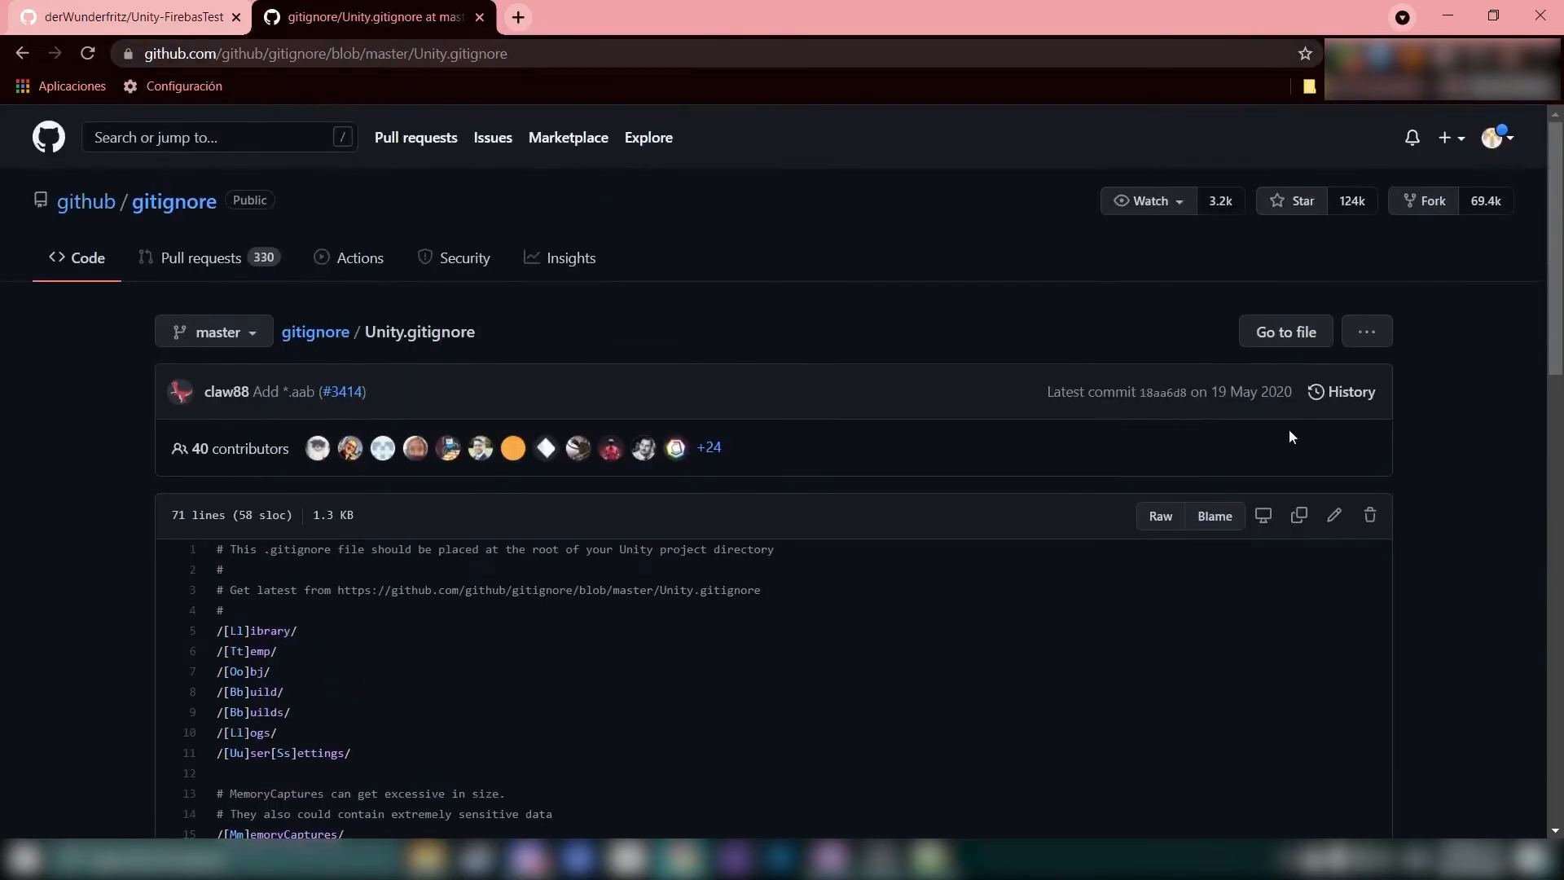
Copy the entire contents of the Unity.gitignore template, from line 1 to line 71
{"action": "left_click_drag", "start_coordinate": [216, 551], "coordinate": [334, 693]}
{"action": "right_click", "coordinate": [320, 631]}
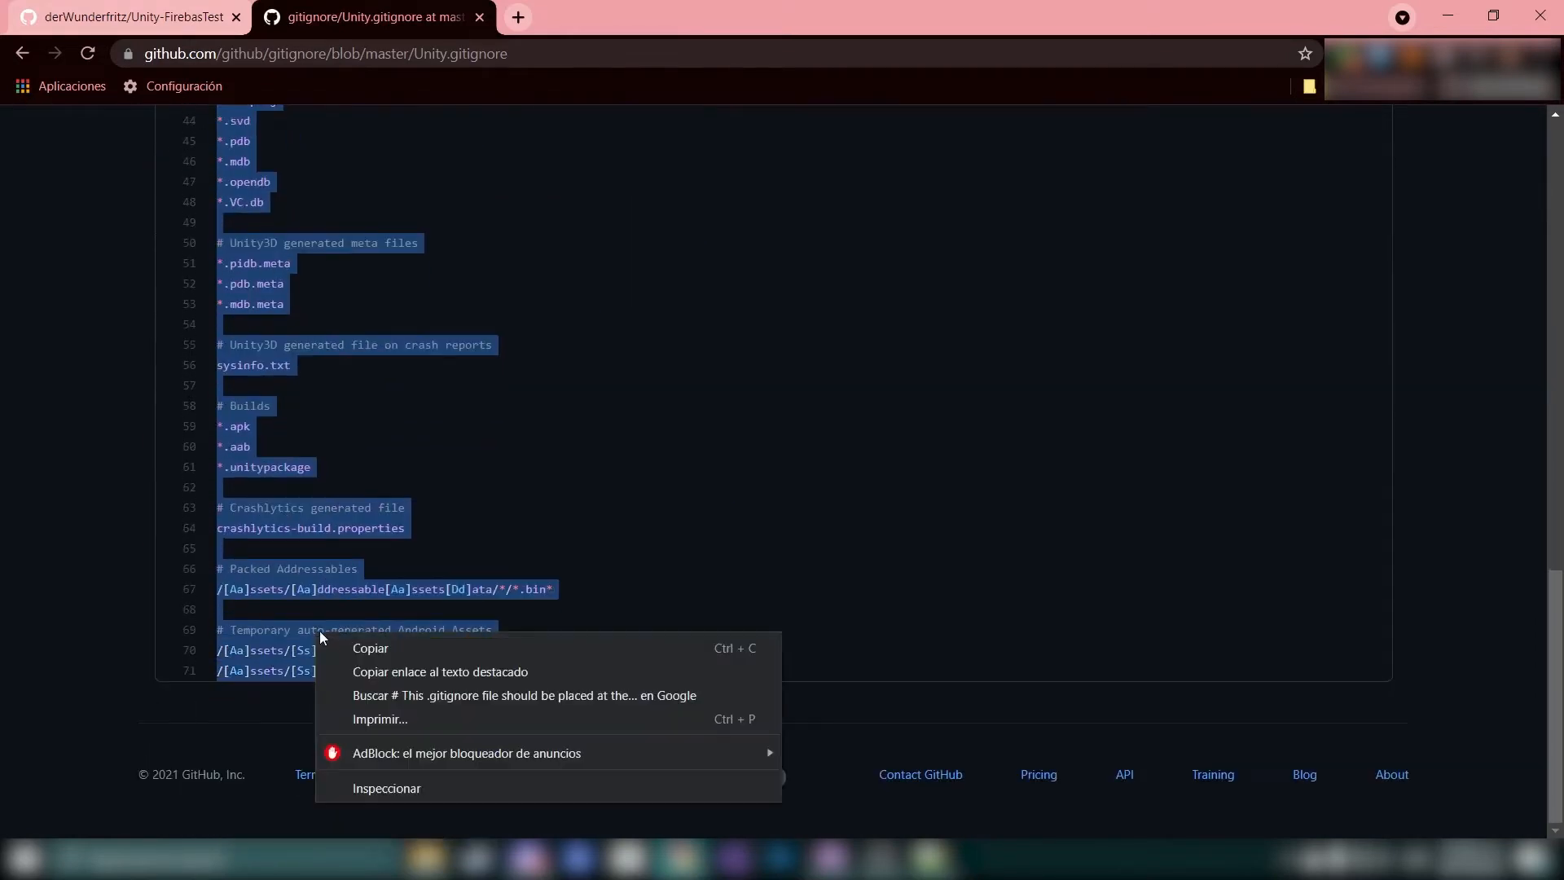
{"action": "left_click", "coordinate": [387, 648]}
{"action": "scroll", "coordinate": [784, 476], "scroll_direction": "up", "scroll_amount": 4}
{"action": "left_click", "coordinate": [784, 477]}
{"action": "scroll", "coordinate": [653, 422], "scroll_direction": "up", "scroll_amount": 2}
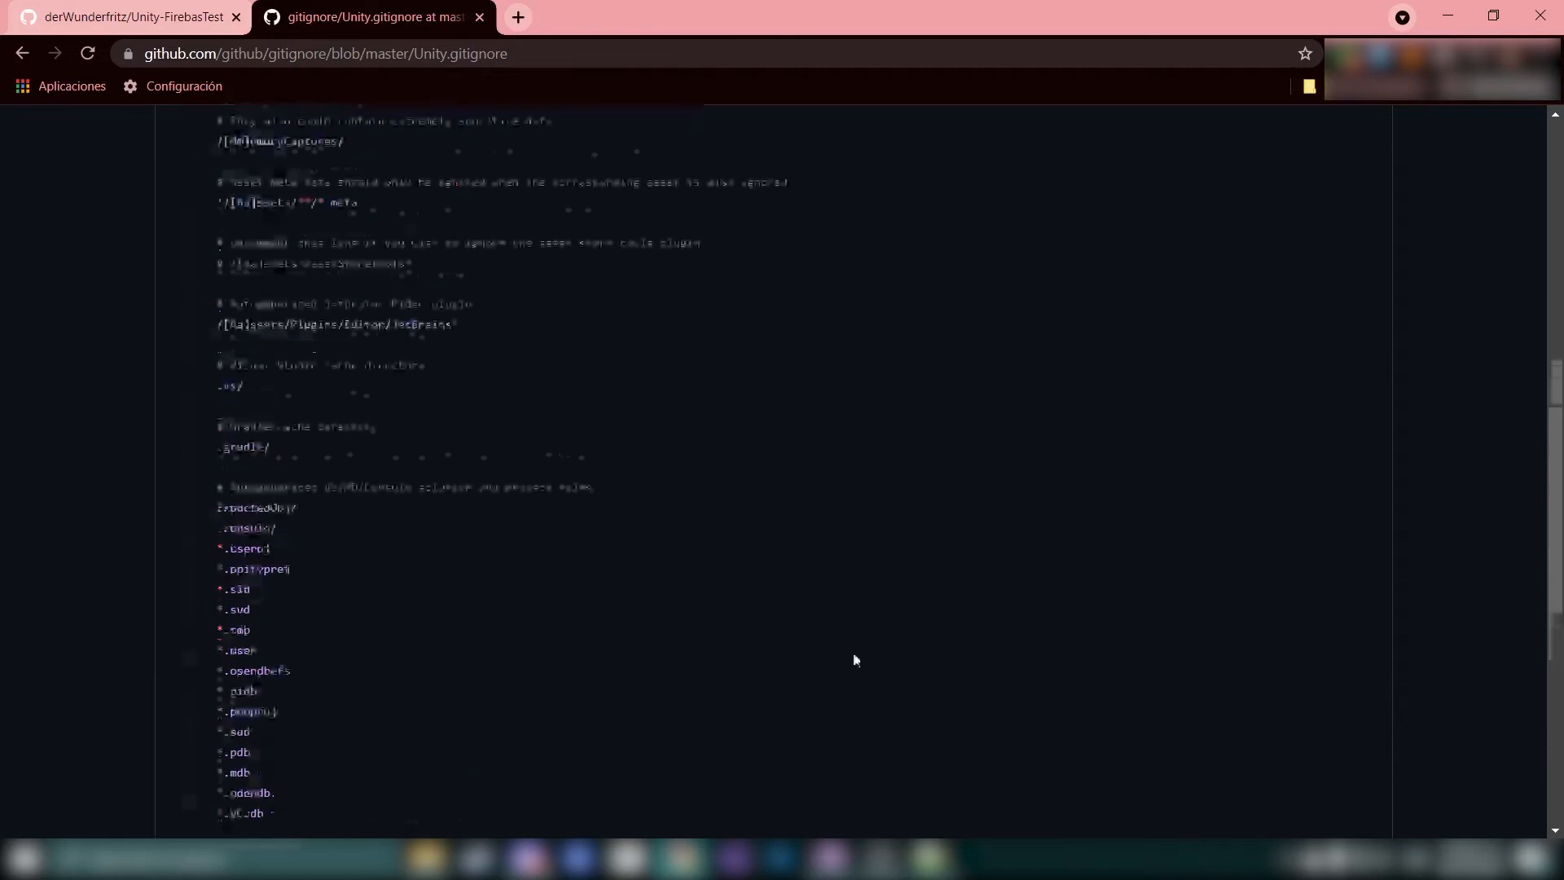
Switch to the Unity-FirebasTest window in File Explorer and open the FirebaseTest project folder
{"action": "mouse_move", "coordinate": [427, 857]}
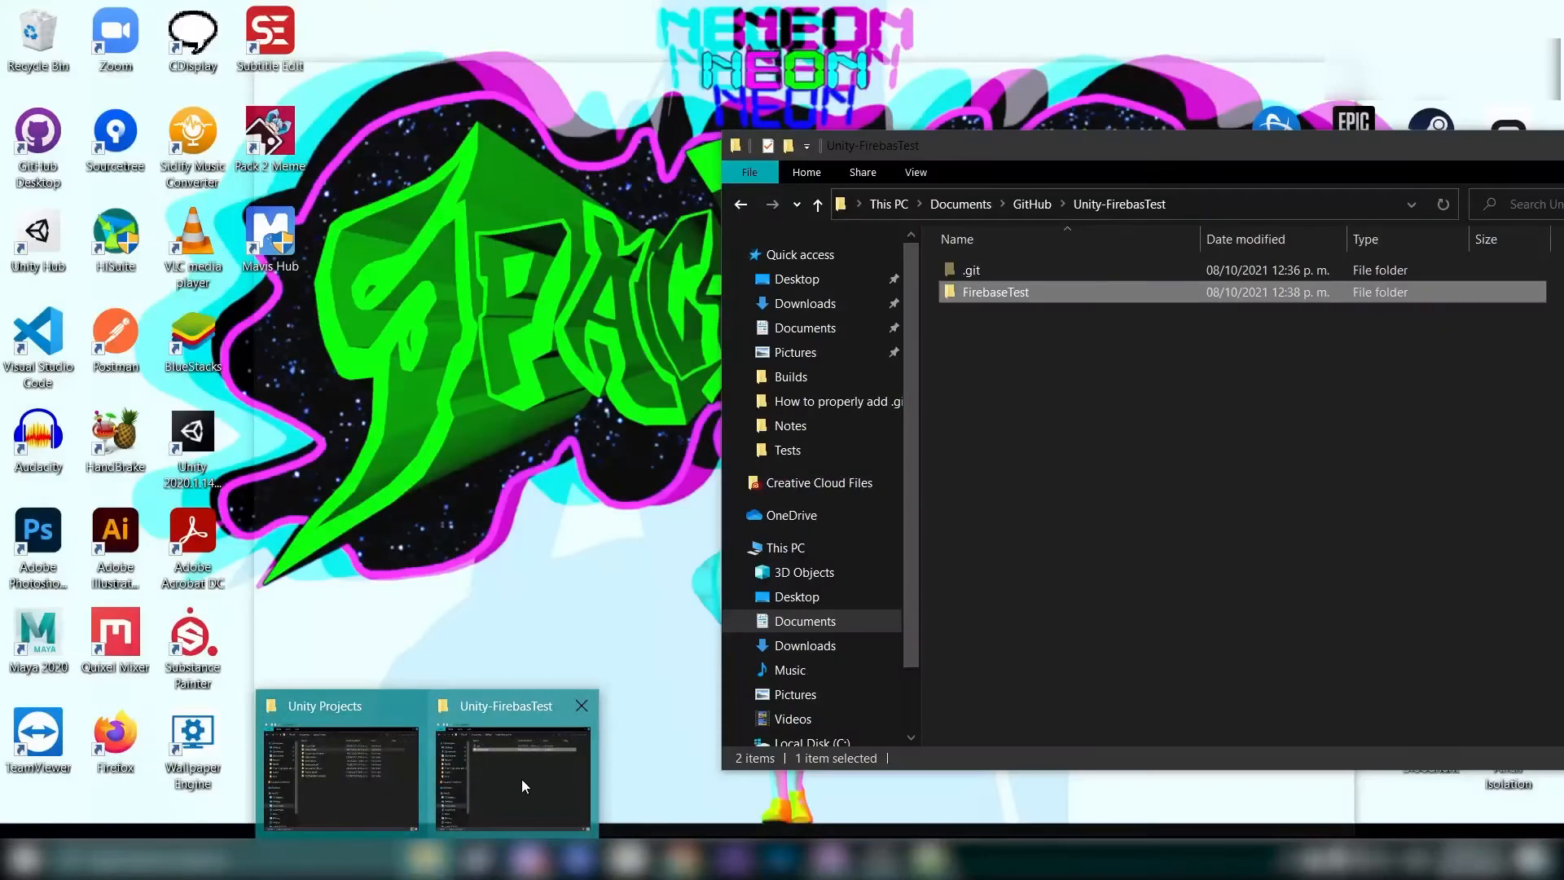
{"action": "left_click", "coordinate": [521, 779]}
{"action": "left_click_drag", "start_coordinate": [1083, 151], "coordinate": [1023, 155]}
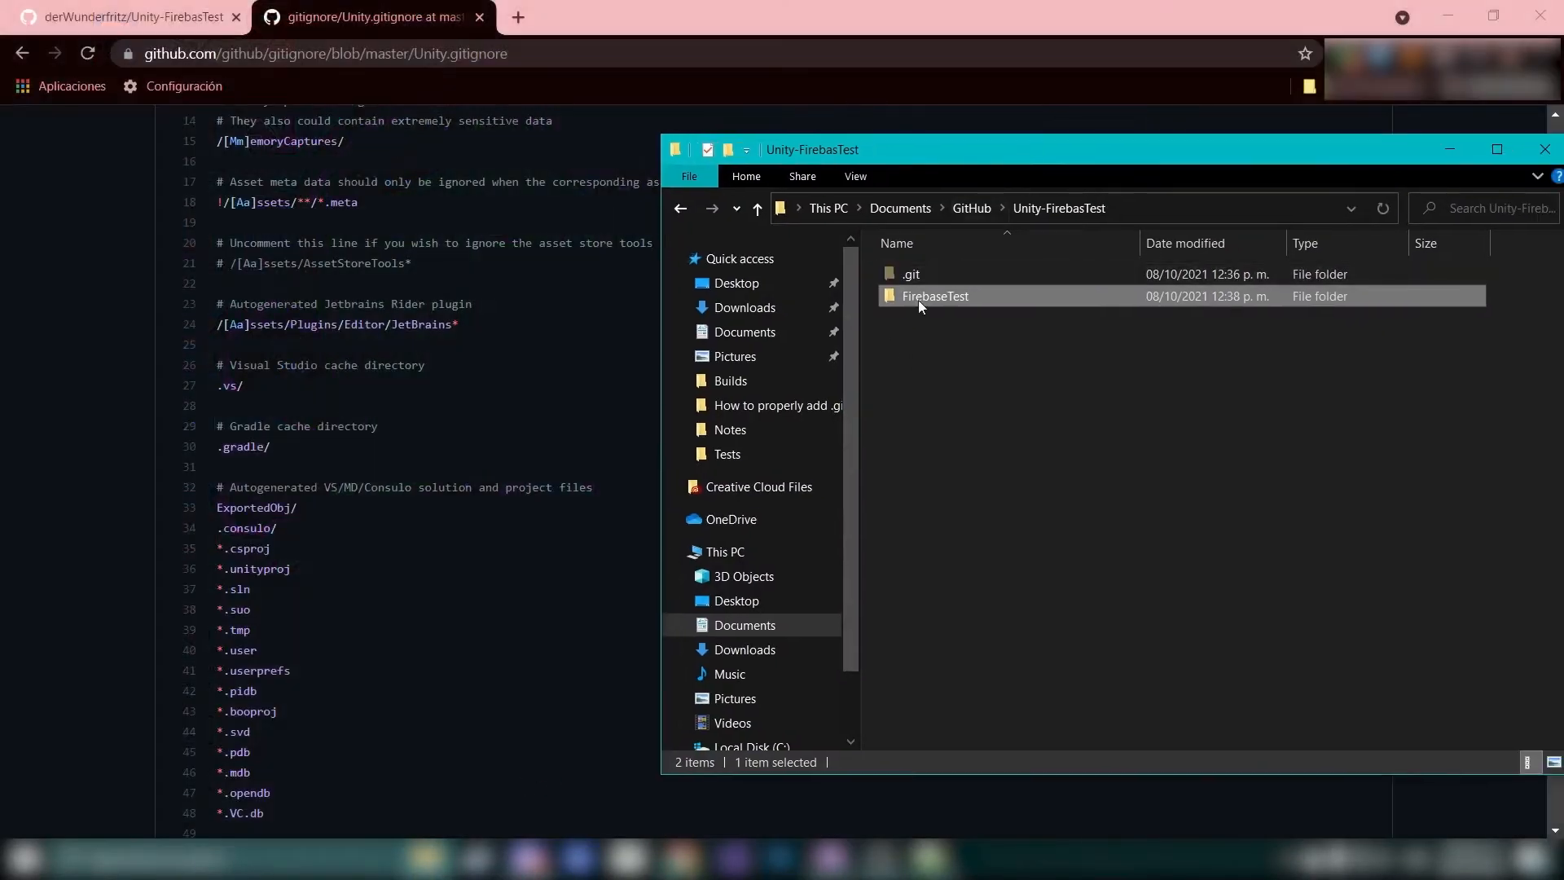
{"action": "double_click", "coordinate": [917, 298]}
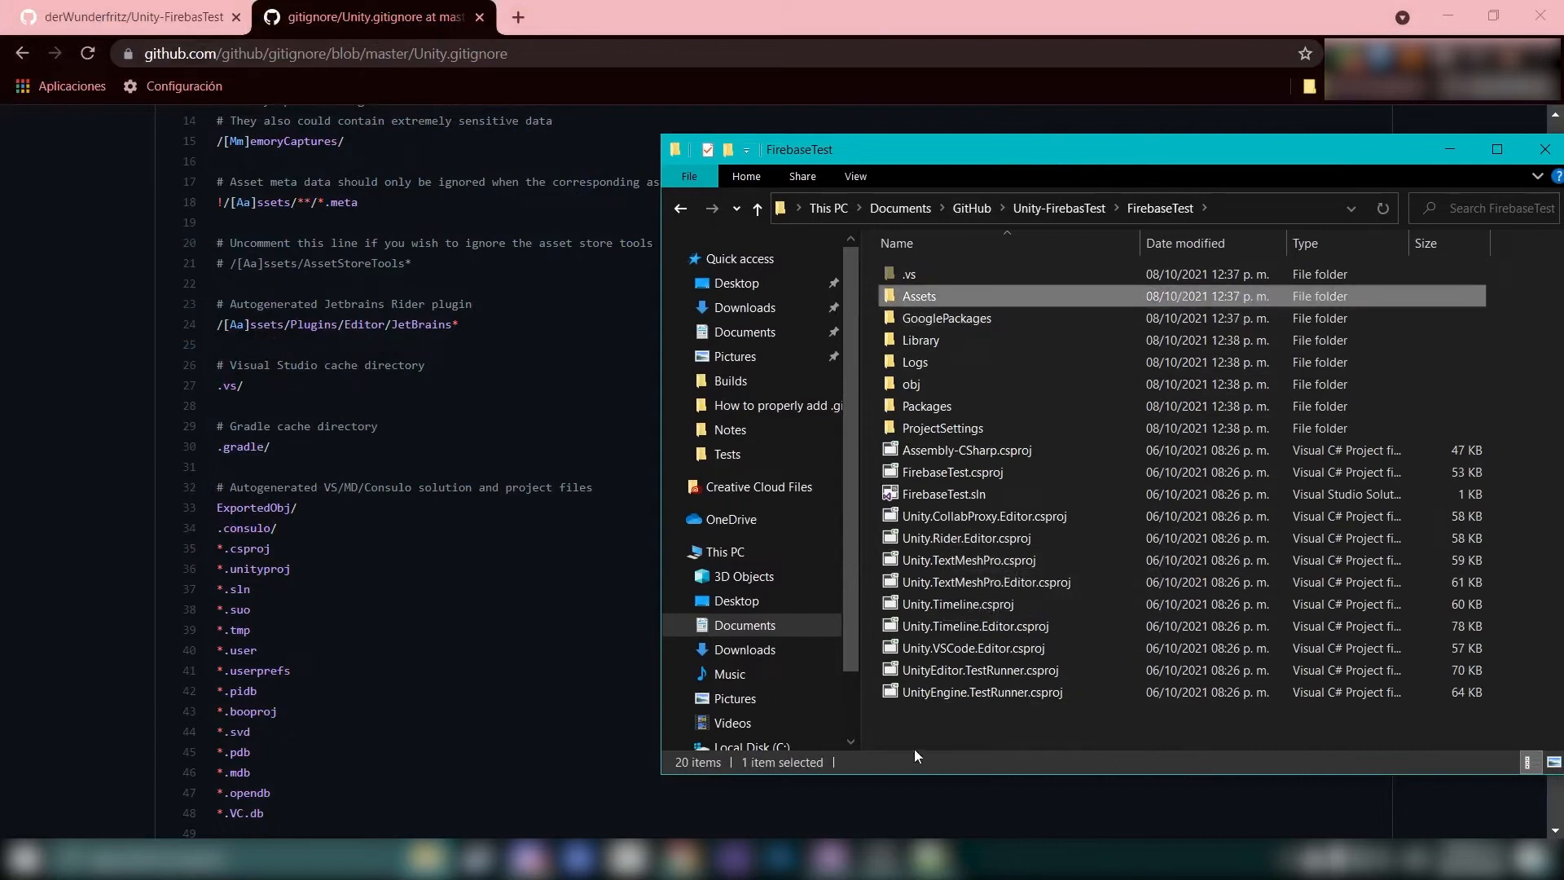
Create a new text document in the FirebaseTest folder and name it .gitignore
{"action": "right_click", "coordinate": [918, 727]}
{"action": "mouse_move", "coordinate": [1043, 682]}
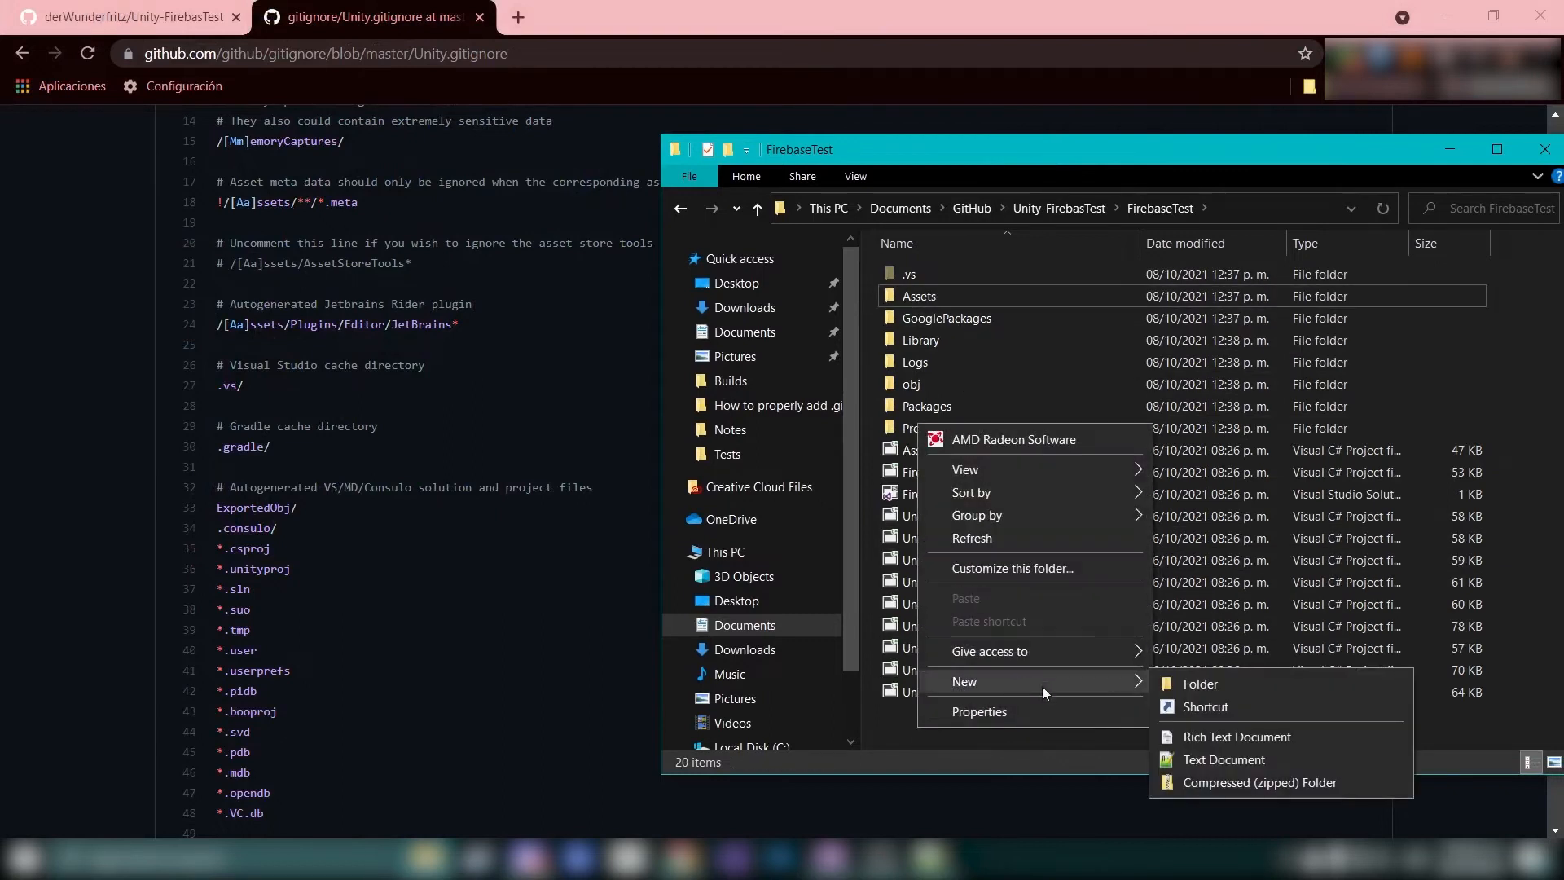
{"action": "left_click", "coordinate": [1199, 761]}
{"action": "key", "text": "ctrl+a"}
{"action": "key", "text": "BackSpace"}
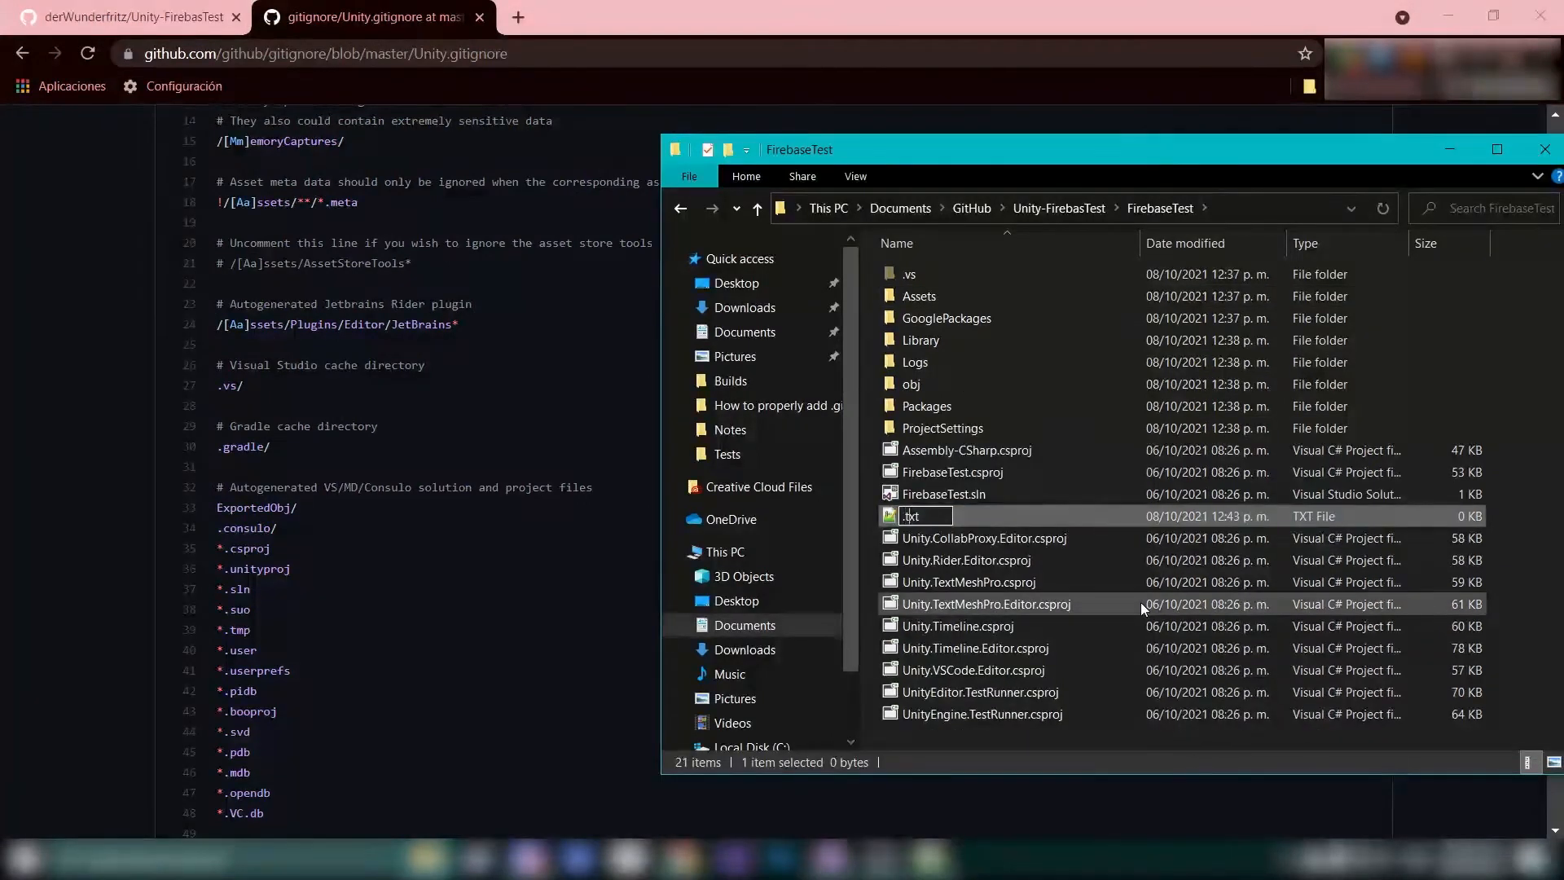
{"action": "type", "text": ".gitignore"}
{"action": "key", "text": "Return"}
Open the new .gitignore file in Notepad and paste the copied Unity ignore rules into it
{"action": "left_click", "coordinate": [872, 442]}
{"action": "right_click", "coordinate": [925, 452]}
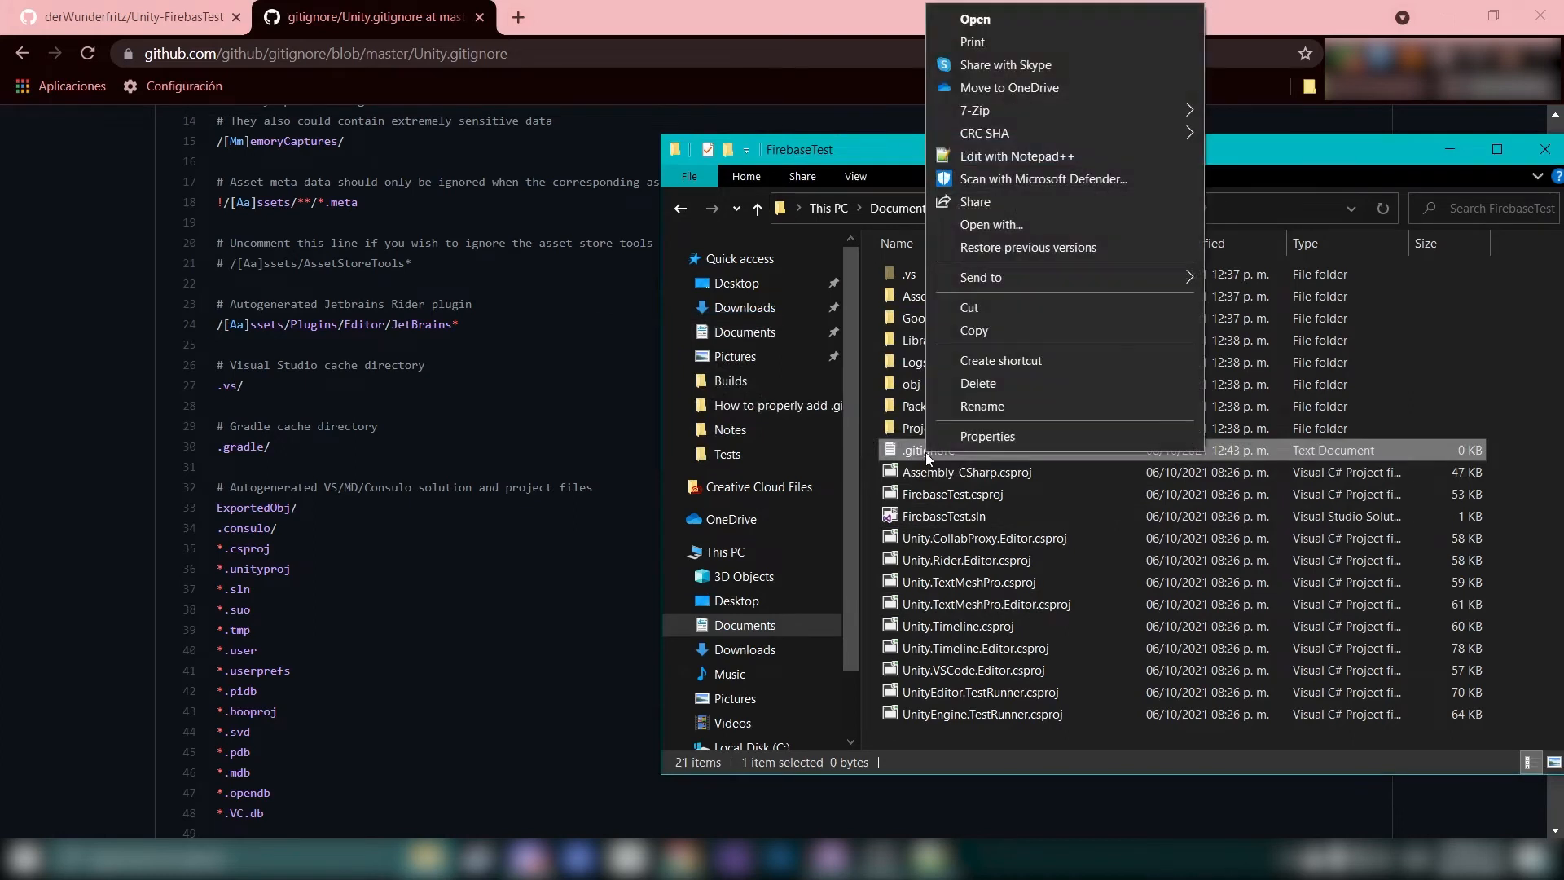
{"action": "double_click", "coordinate": [913, 450]}
{"action": "key", "text": "ctrl+v"}
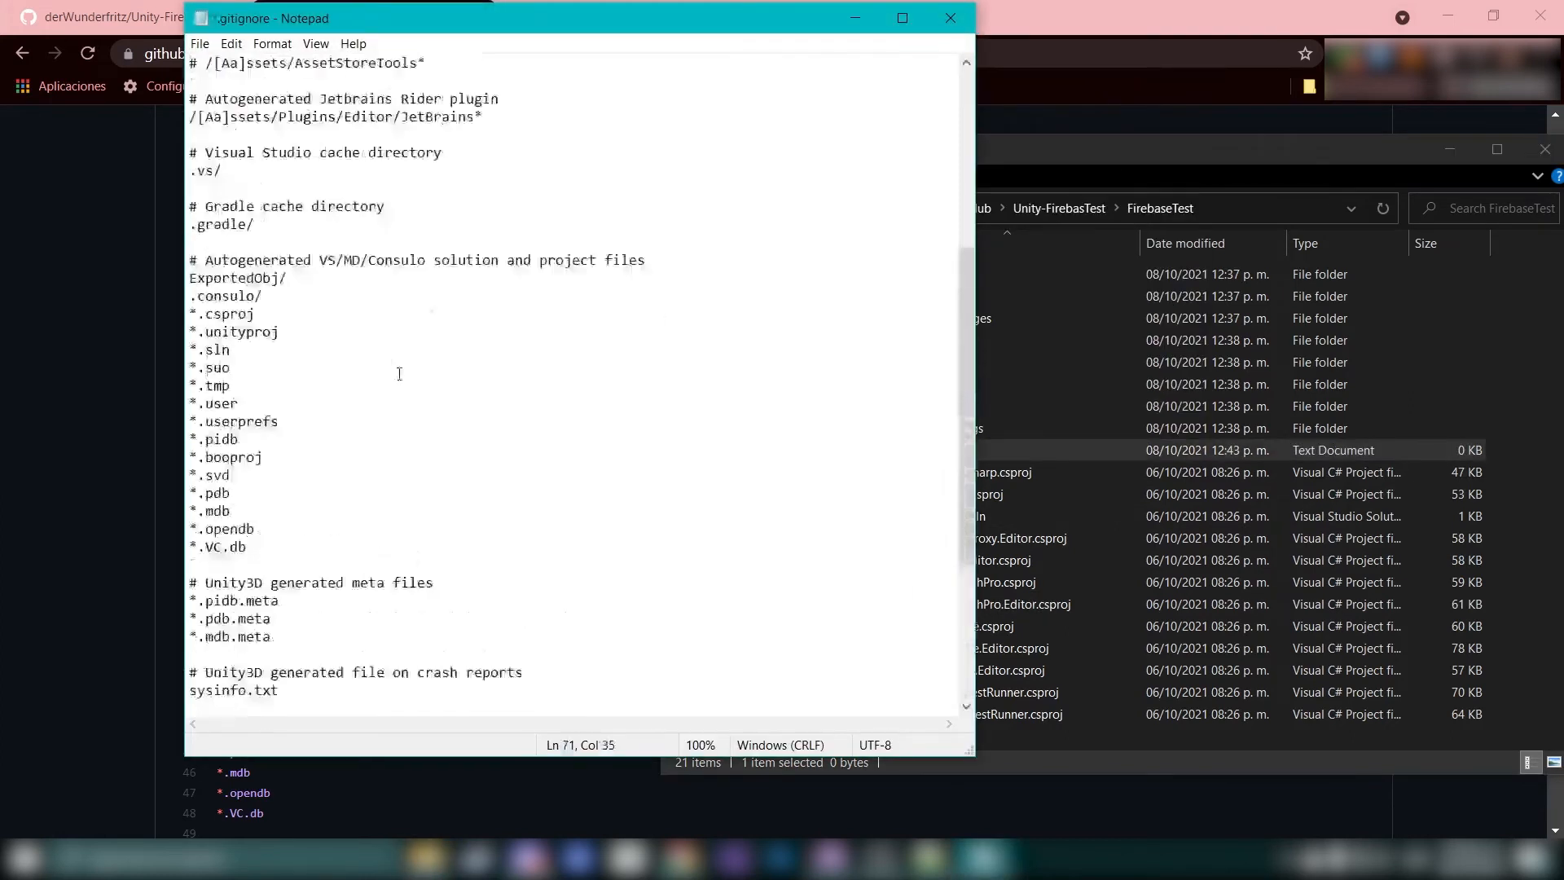
Examine the placement note and ignore rules throughout the .gitignore file, comparing them with the FirebaseTest folder contents
{"action": "scroll", "coordinate": [378, 265], "scroll_direction": "up", "scroll_amount": 7}
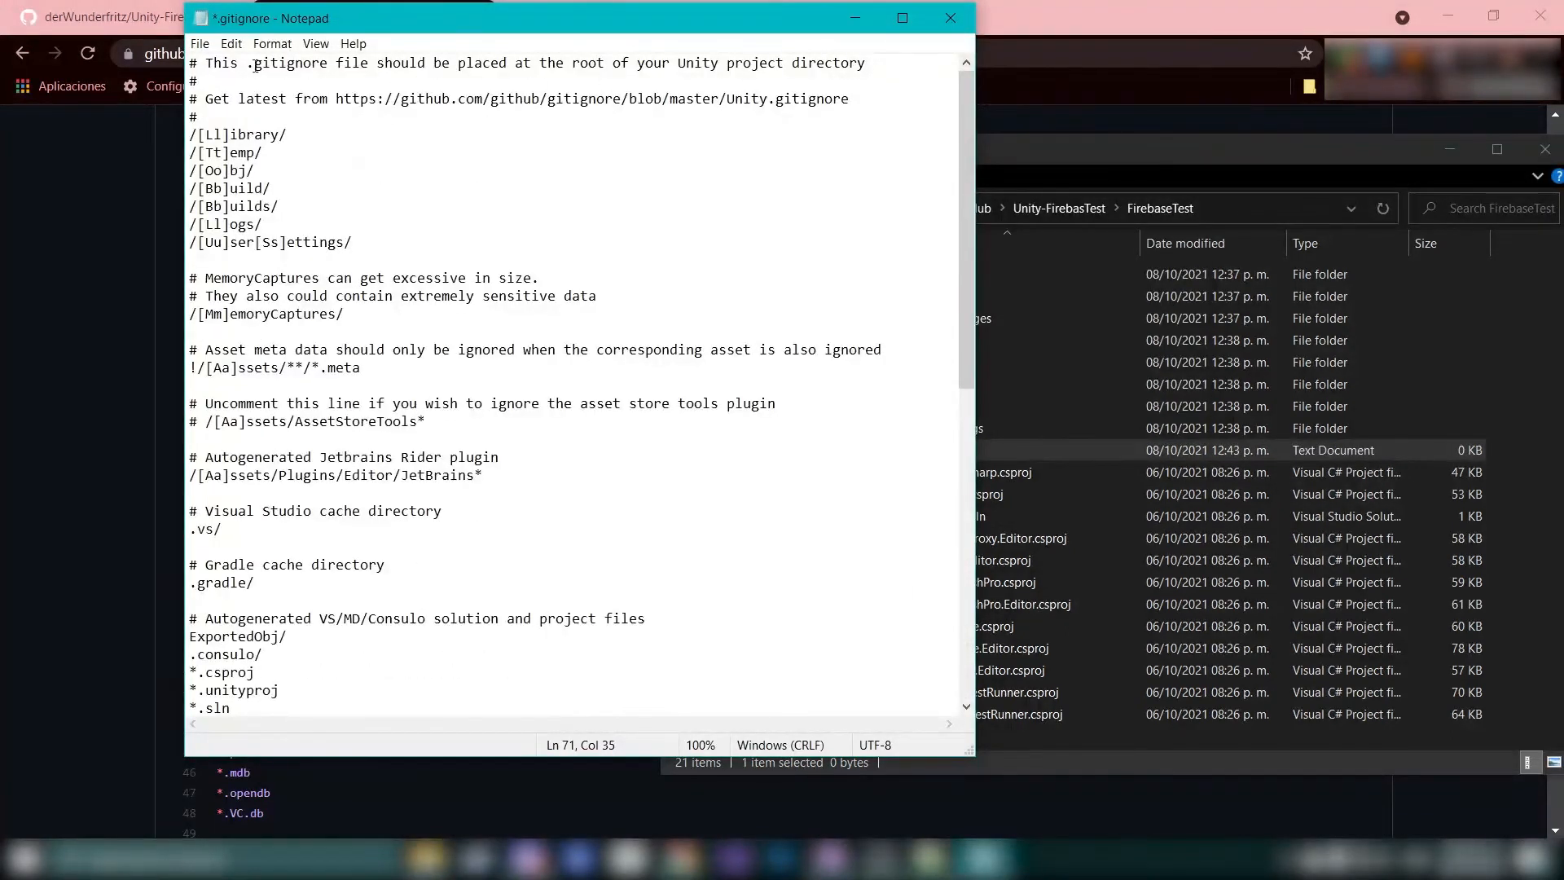
{"action": "left_click_drag", "start_coordinate": [255, 65], "coordinate": [872, 57]}
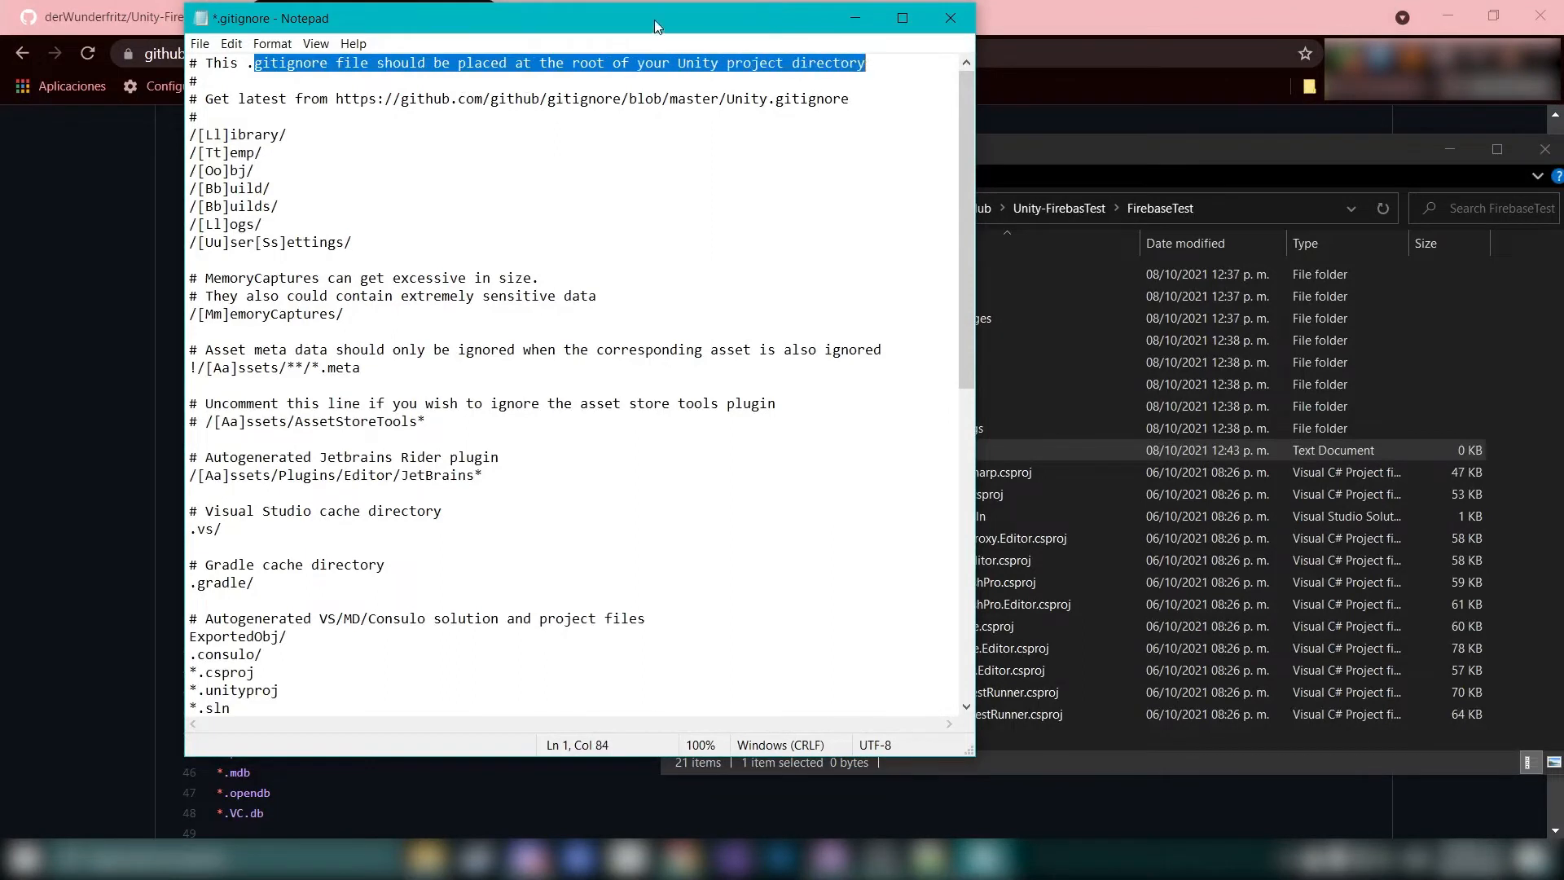
{"action": "left_click_drag", "start_coordinate": [653, 20], "coordinate": [910, 482]}
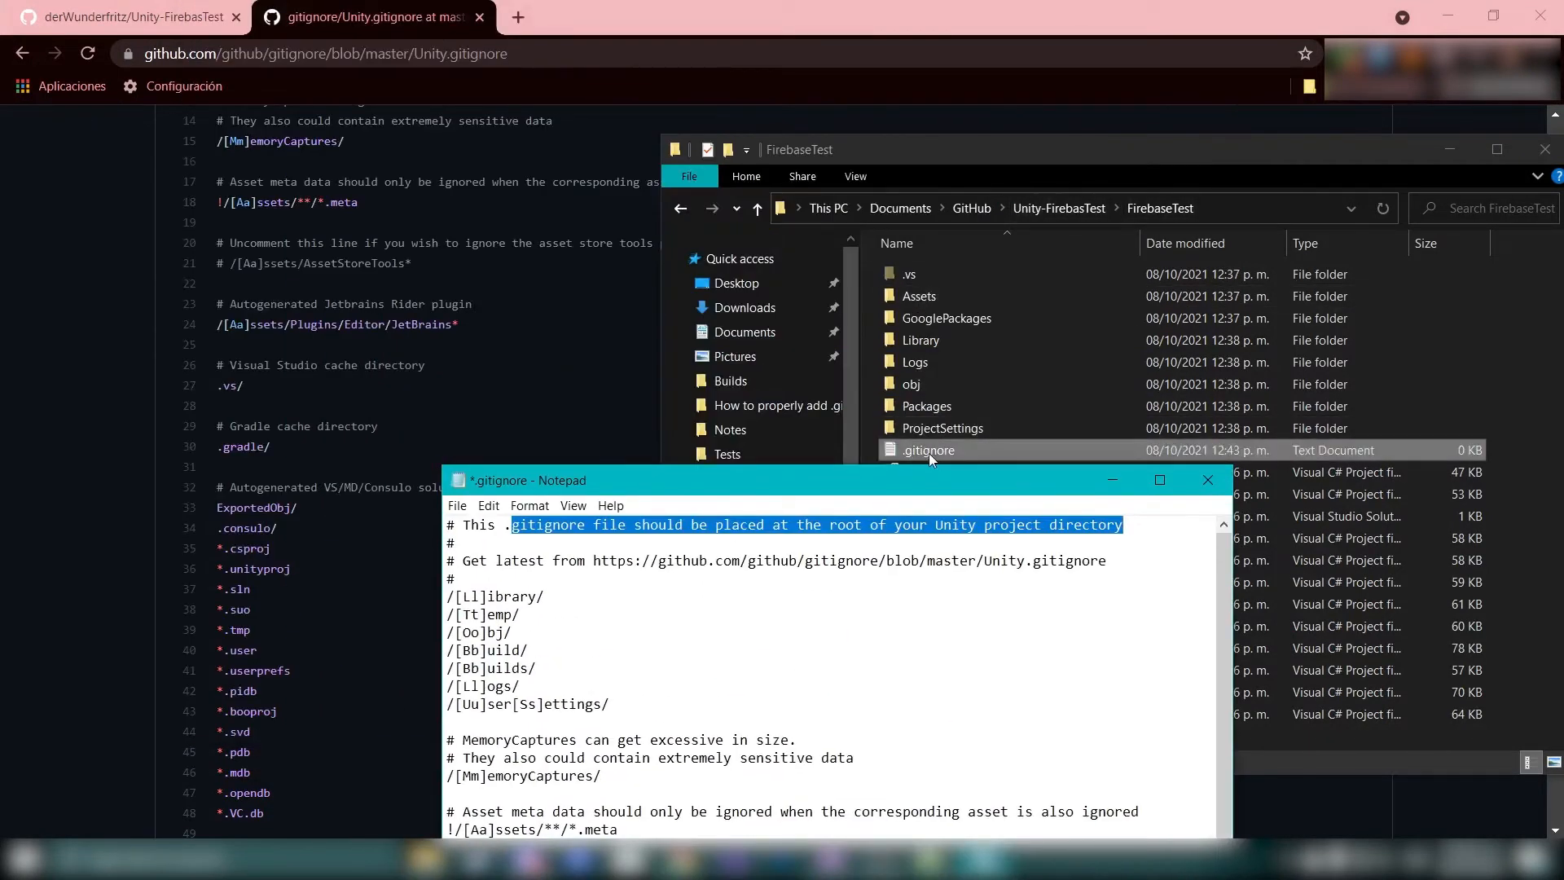
{"action": "left_click_drag", "start_coordinate": [762, 481], "coordinate": [360, 66]}
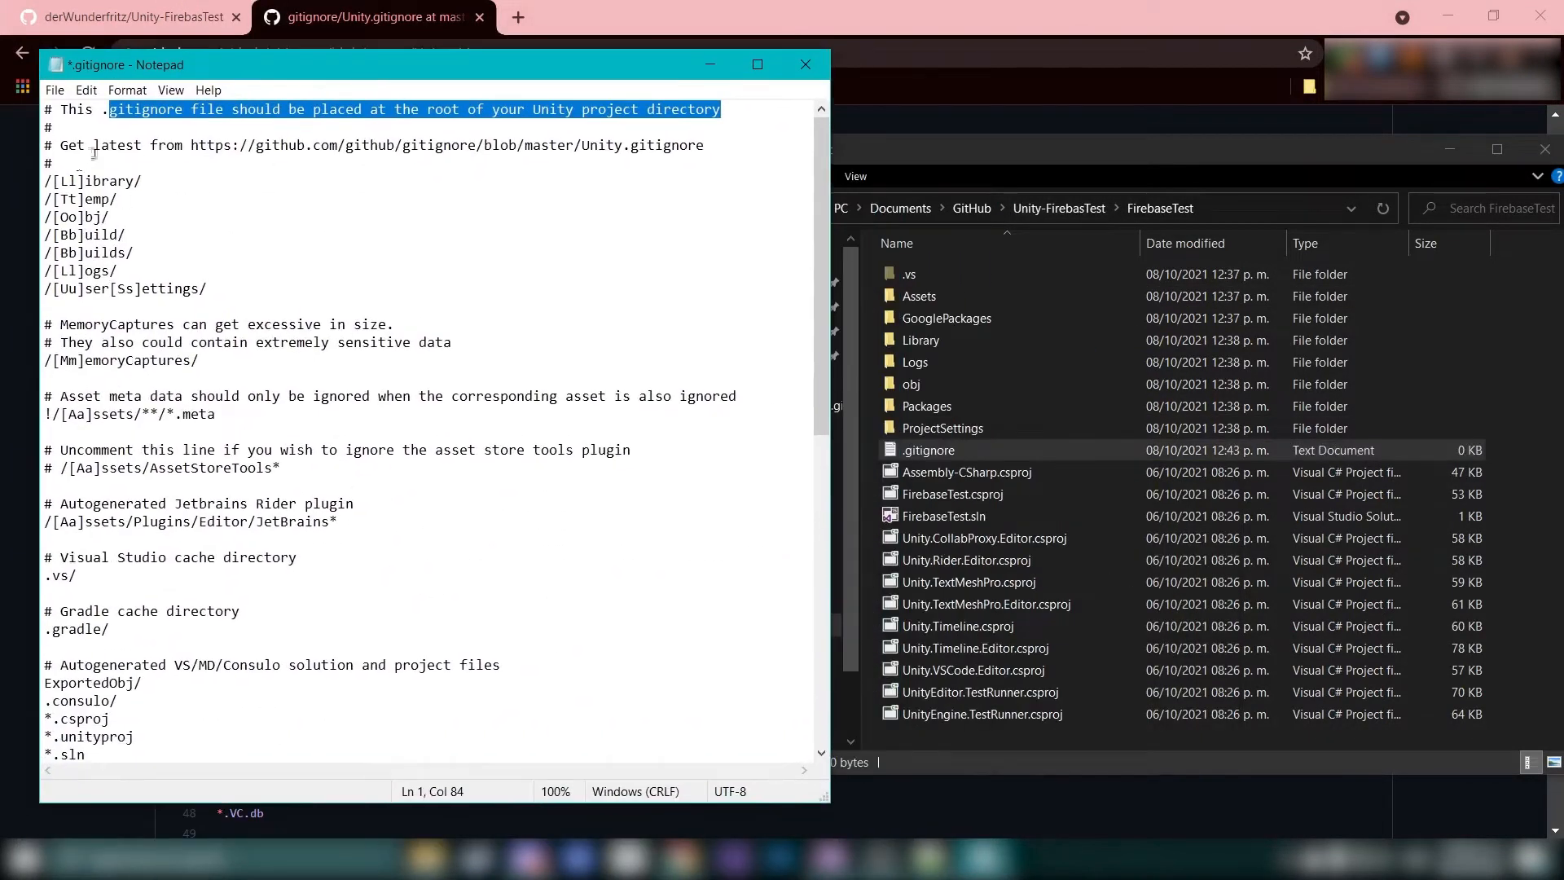
{"action": "left_click_drag", "start_coordinate": [68, 182], "coordinate": [114, 270]}
{"action": "left_click_drag", "start_coordinate": [76, 288], "coordinate": [135, 289]}
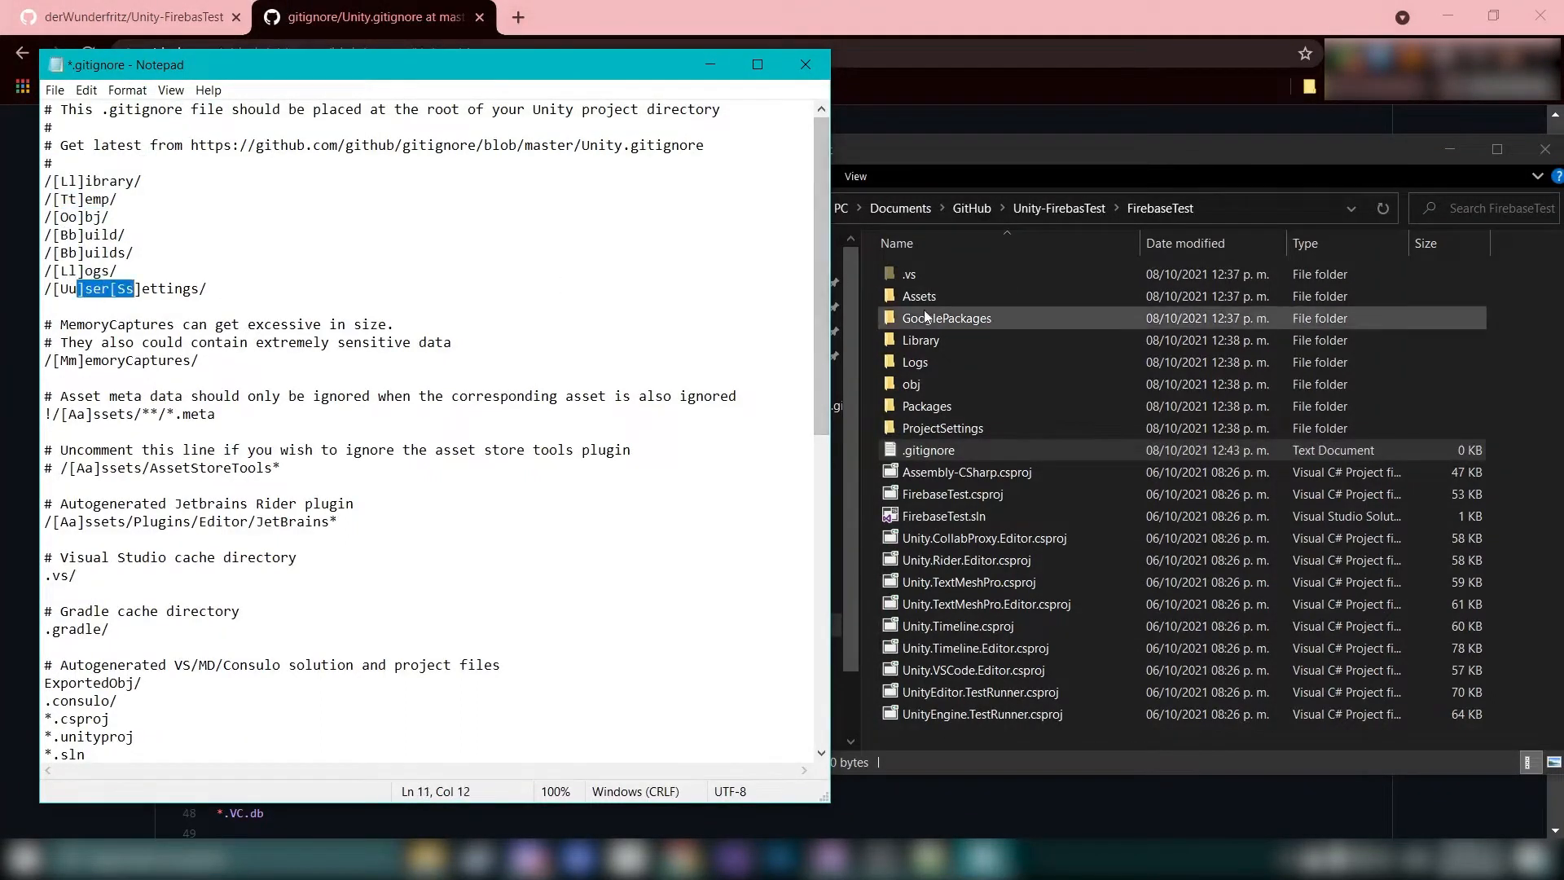
{"action": "scroll", "coordinate": [292, 355], "scroll_direction": "down", "scroll_amount": 5}
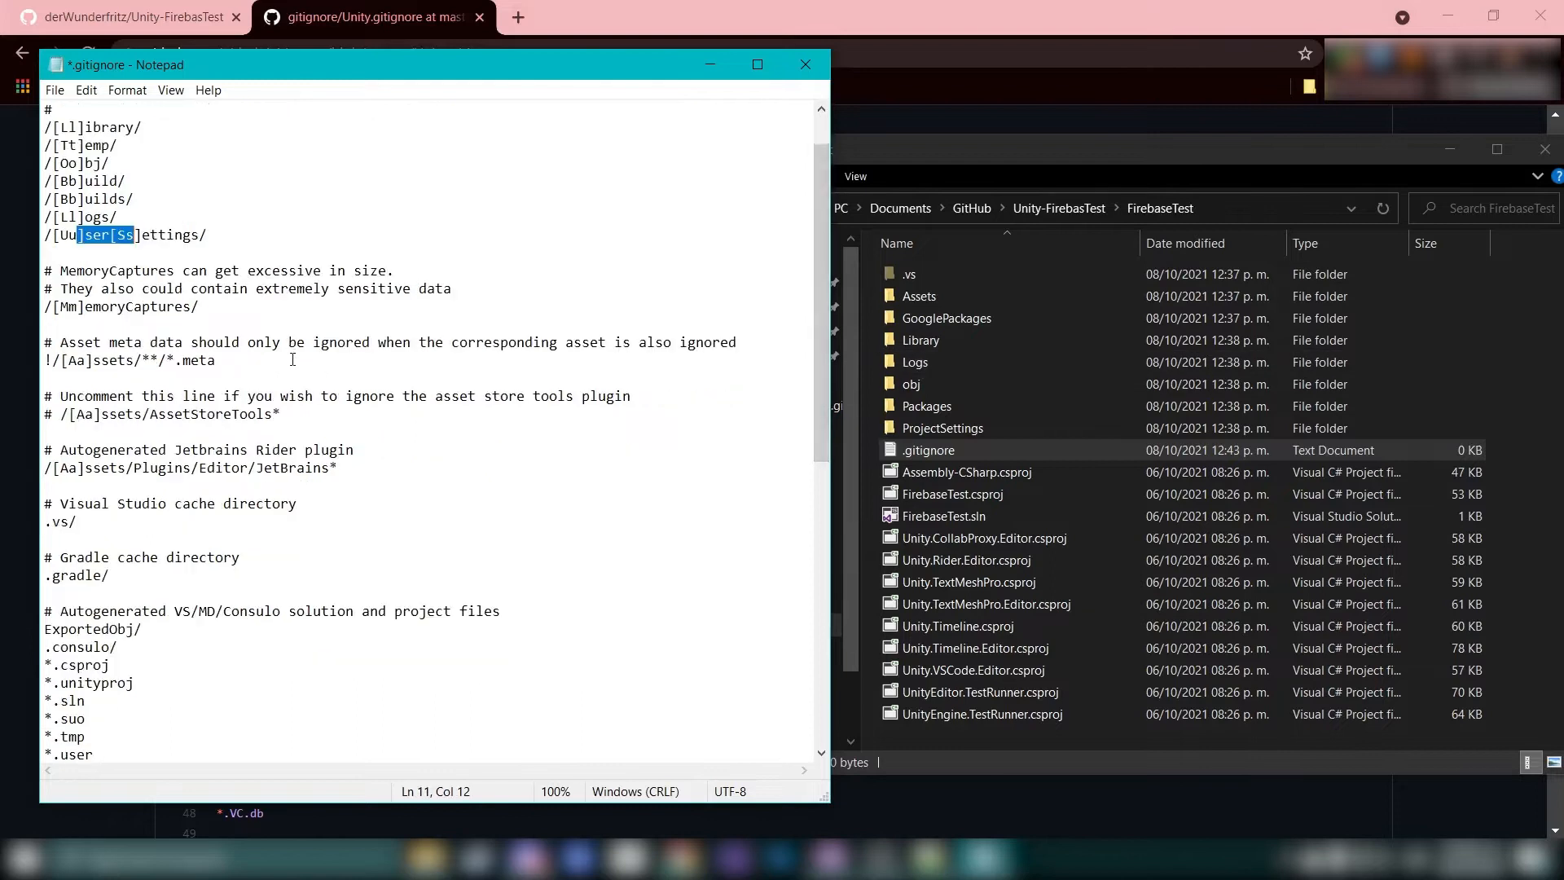
{"action": "scroll", "coordinate": [293, 355], "scroll_direction": "down", "scroll_amount": 1}
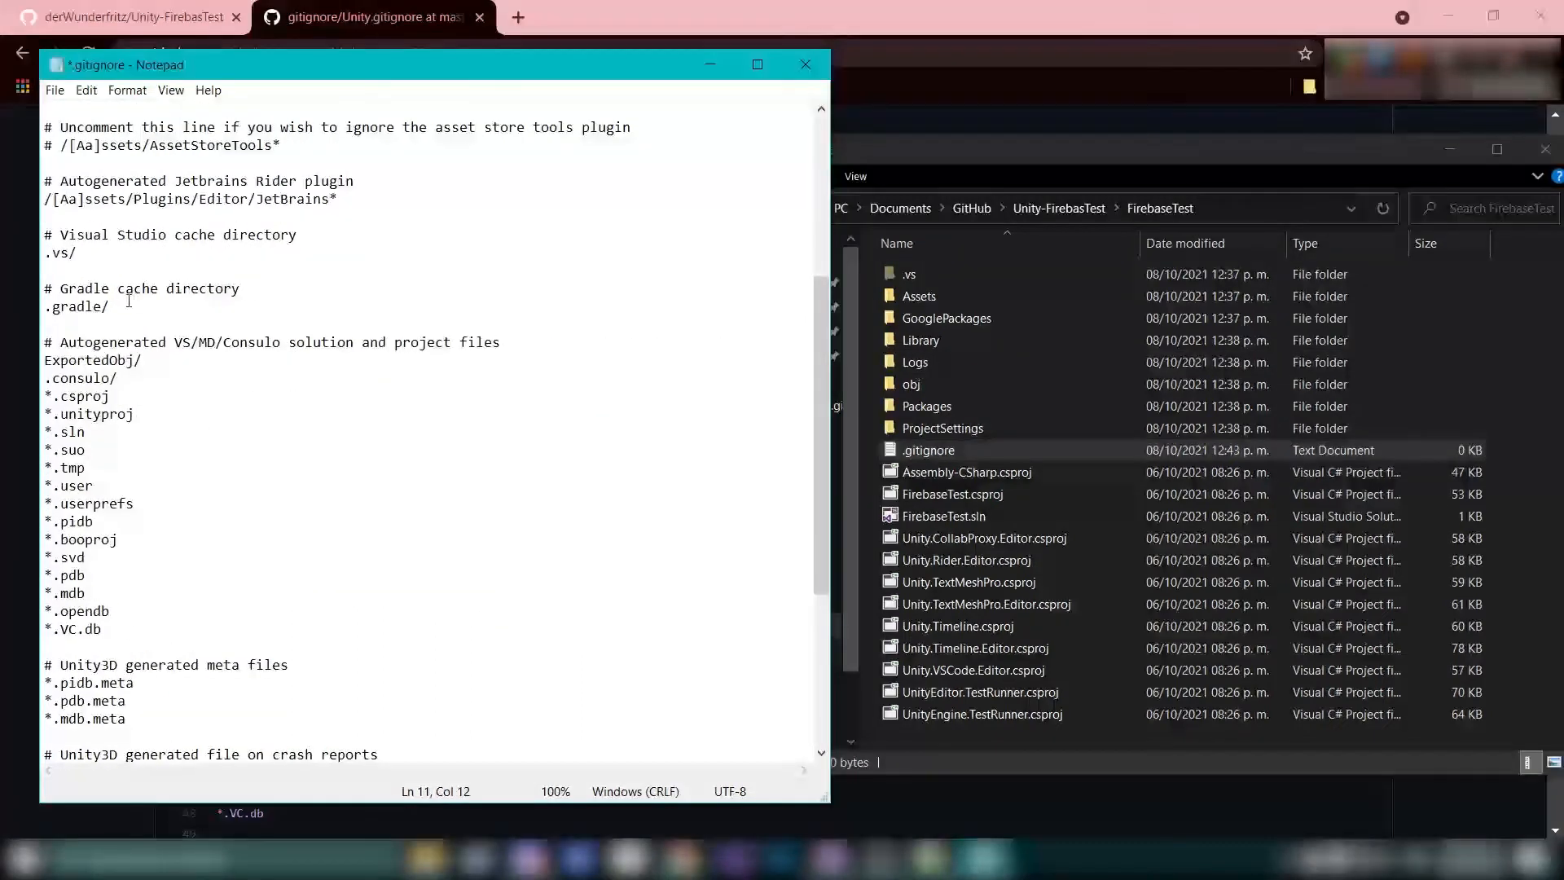
{"action": "scroll", "coordinate": [117, 250], "scroll_direction": "up", "scroll_amount": 1}
{"action": "scroll", "coordinate": [97, 506], "scroll_direction": "down", "scroll_amount": 7}
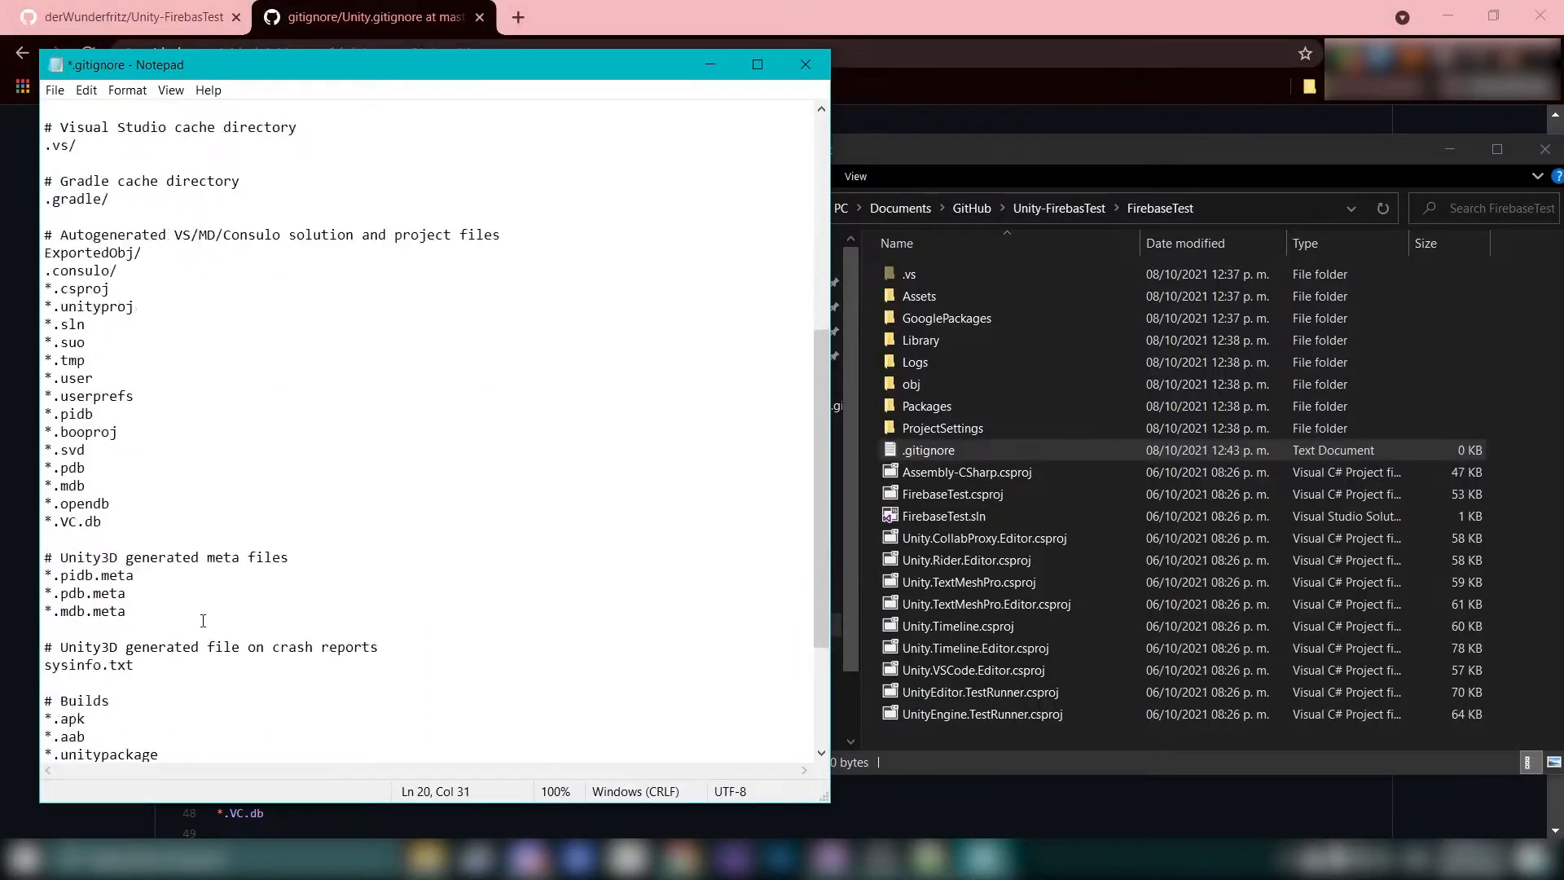
{"action": "left_click_drag", "start_coordinate": [52, 503], "coordinate": [229, 630]}
{"action": "left_click_drag", "start_coordinate": [44, 647], "coordinate": [215, 665]}
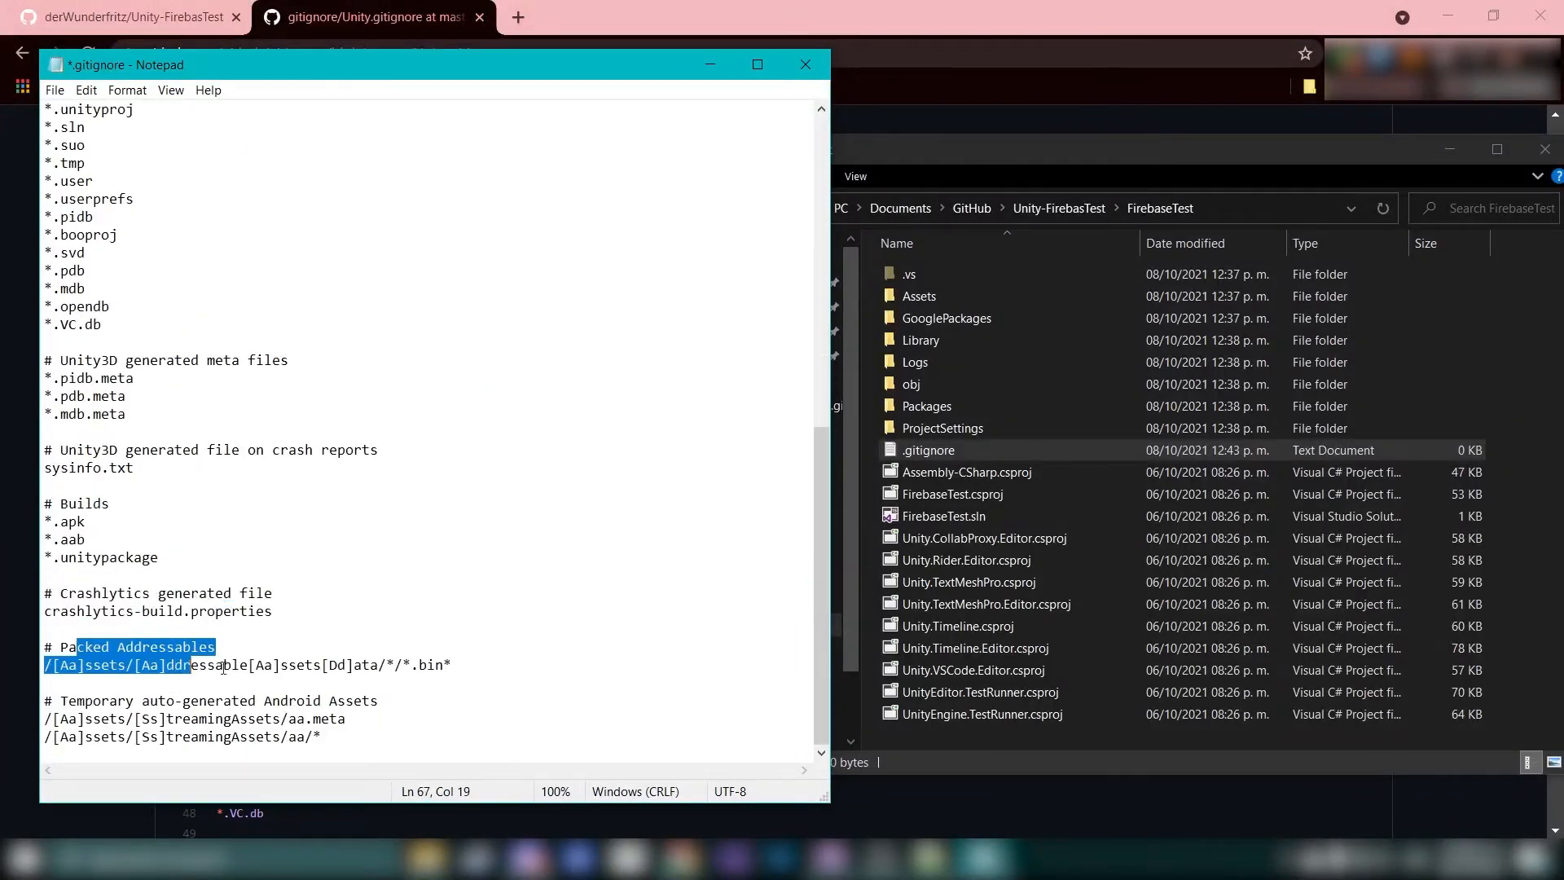
{"action": "left_click", "coordinate": [122, 629]}
{"action": "scroll", "coordinate": [388, 559], "scroll_direction": "up", "scroll_amount": 12}
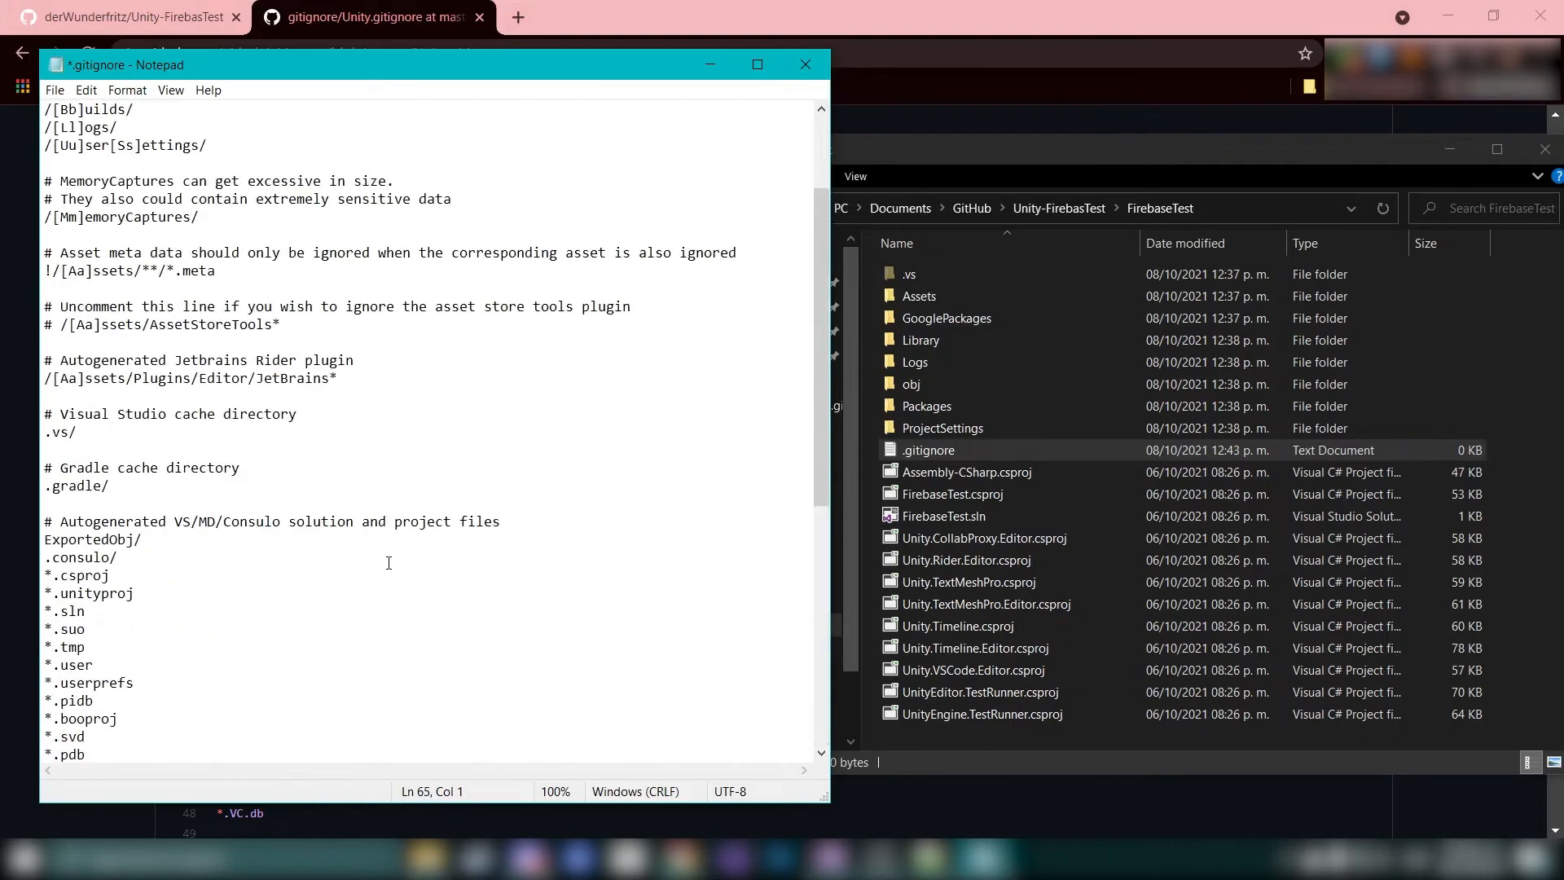
Close the .gitignore file and save its changes, then switch to GitHub Desktop and check the list of changed files
{"action": "left_click", "coordinate": [805, 65]}
{"action": "left_click", "coordinate": [738, 448]}
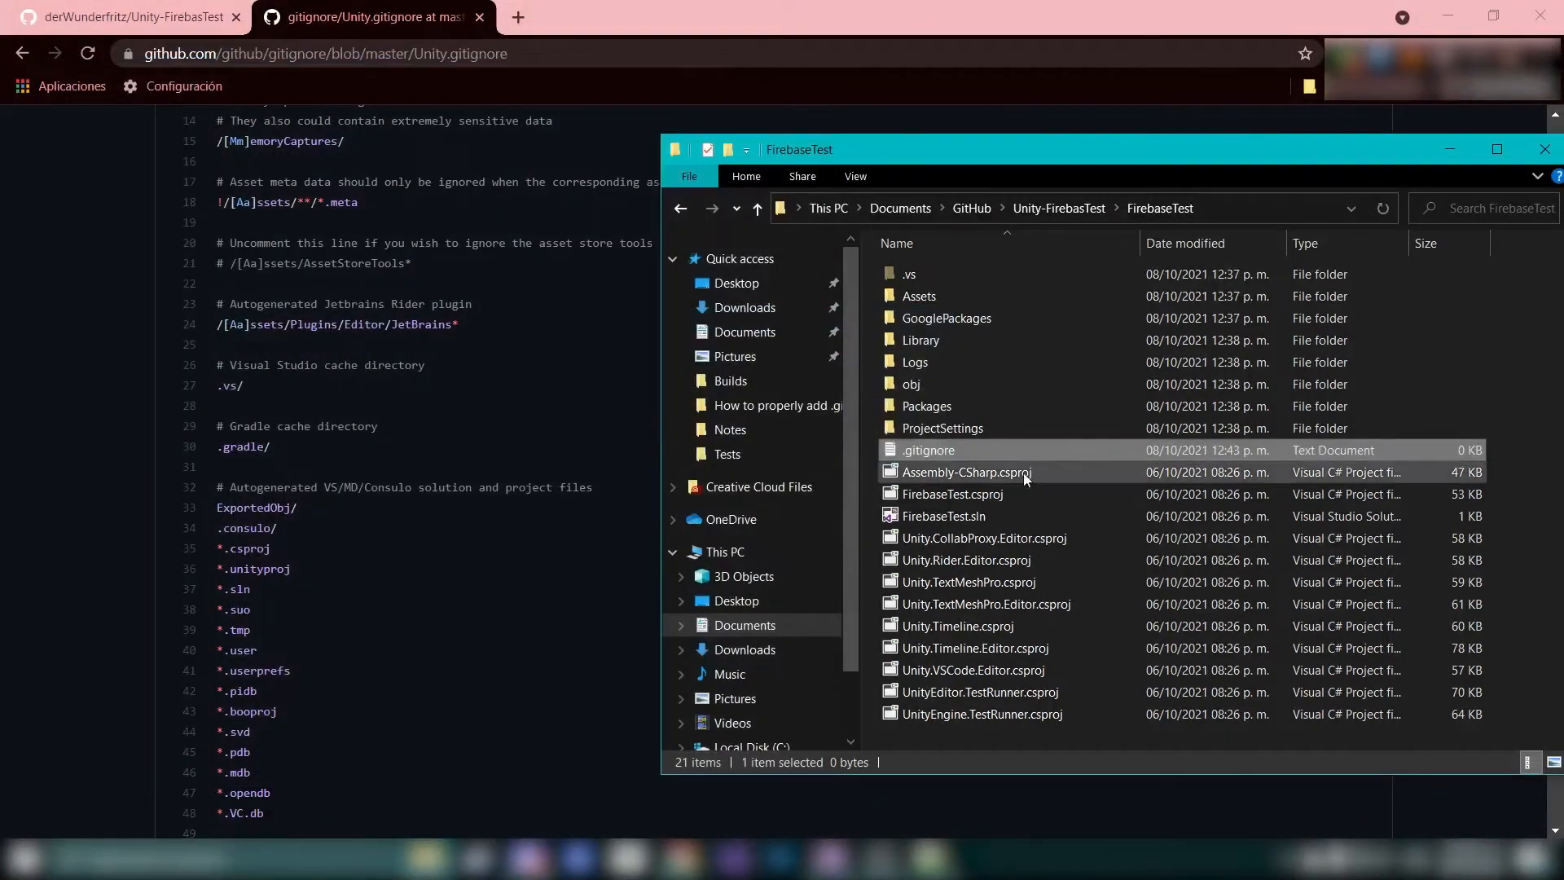
{"action": "left_click", "coordinate": [829, 860]}
{"action": "scroll", "coordinate": [500, 403], "scroll_direction": "down", "scroll_amount": 20}
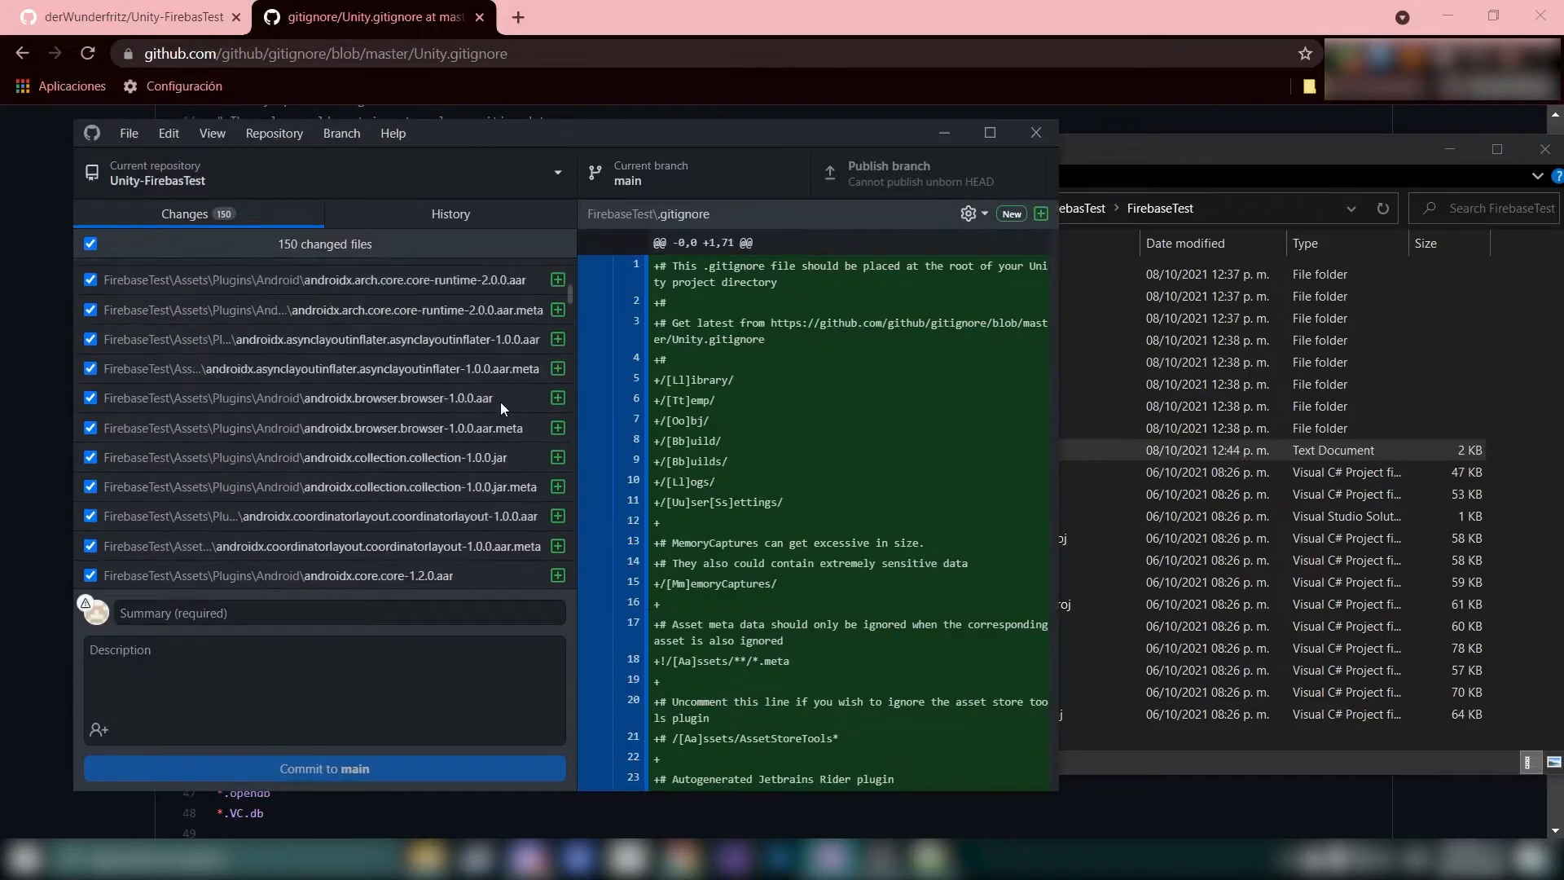
{"action": "scroll", "coordinate": [557, 554], "scroll_direction": "up", "scroll_amount": 10}
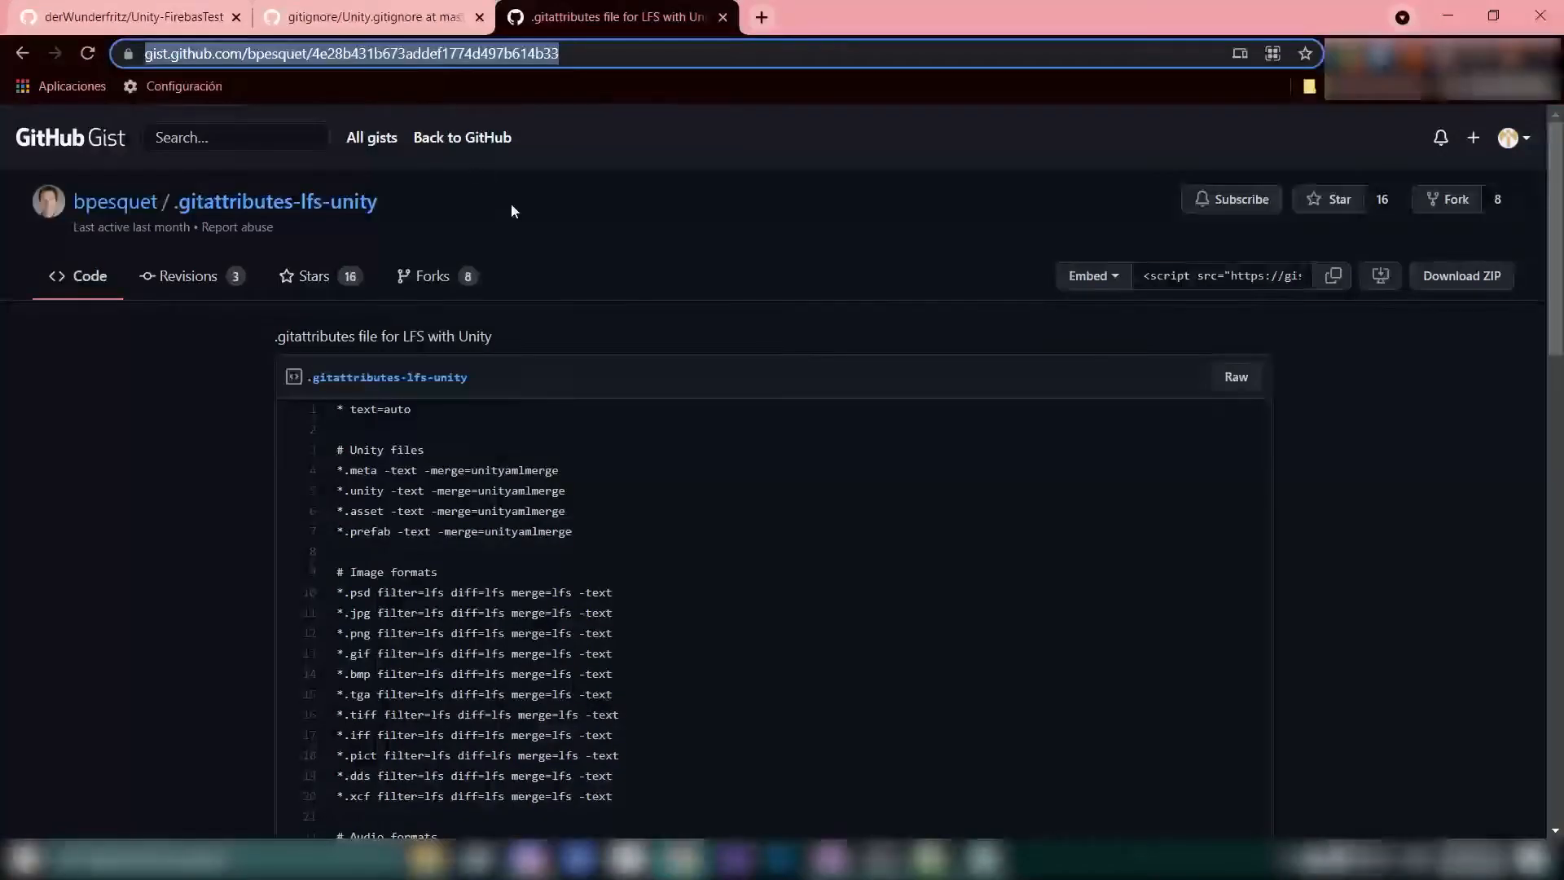
Examine the Unity, image, audio, video, 3D, build and packaging rules in the .gitattributes-lfs-unity gist
{"action": "scroll", "coordinate": [590, 254], "scroll_direction": "down", "scroll_amount": 4}
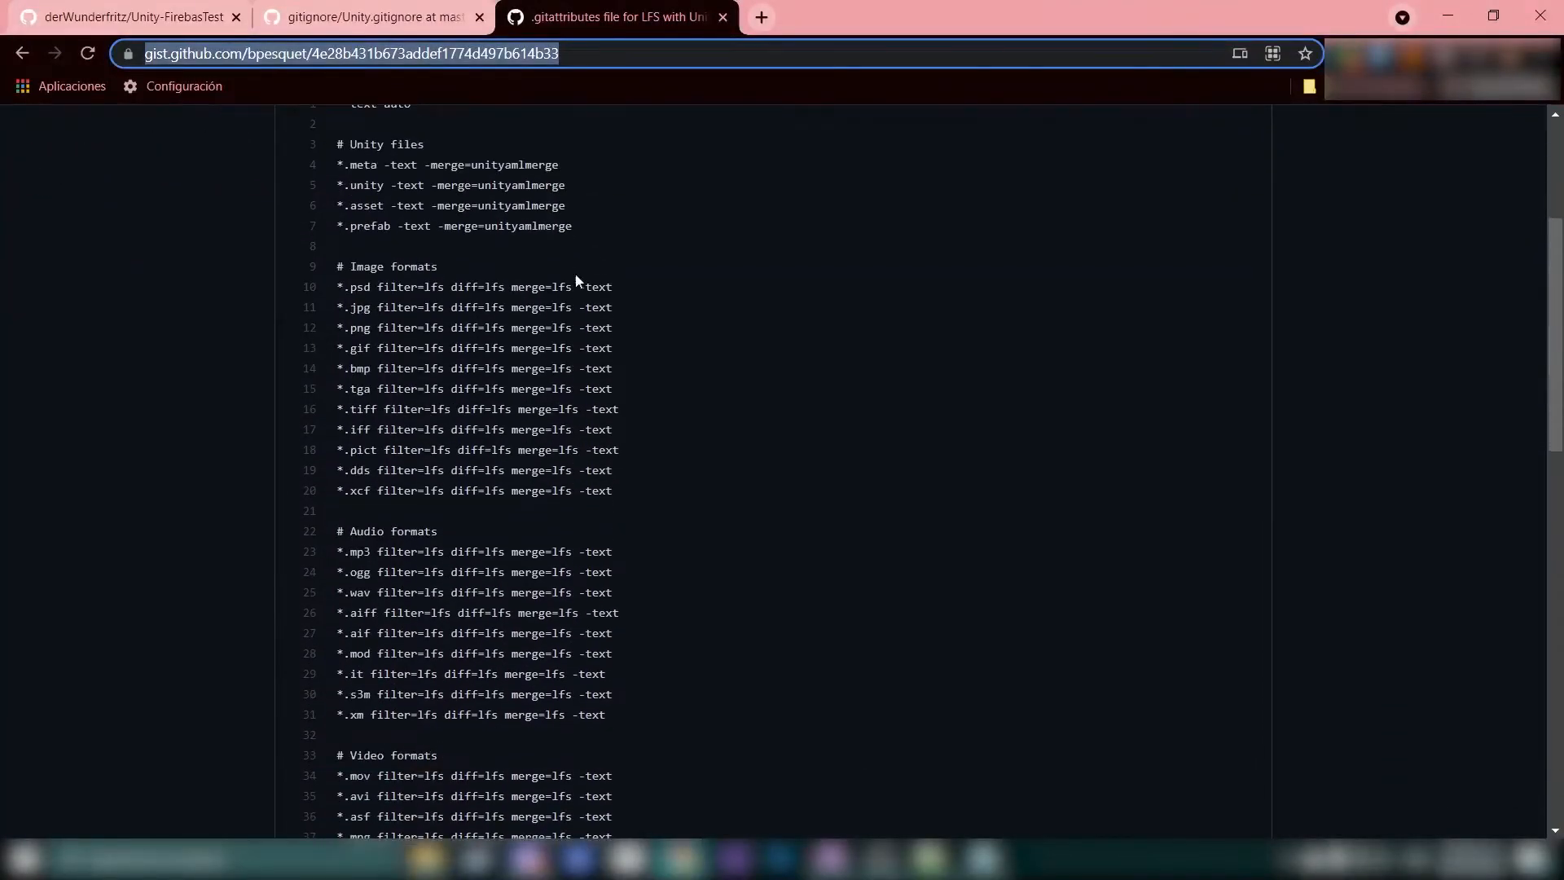
{"action": "left_click", "coordinate": [576, 280]}
{"action": "scroll", "coordinate": [594, 279], "scroll_direction": "up", "scroll_amount": 3}
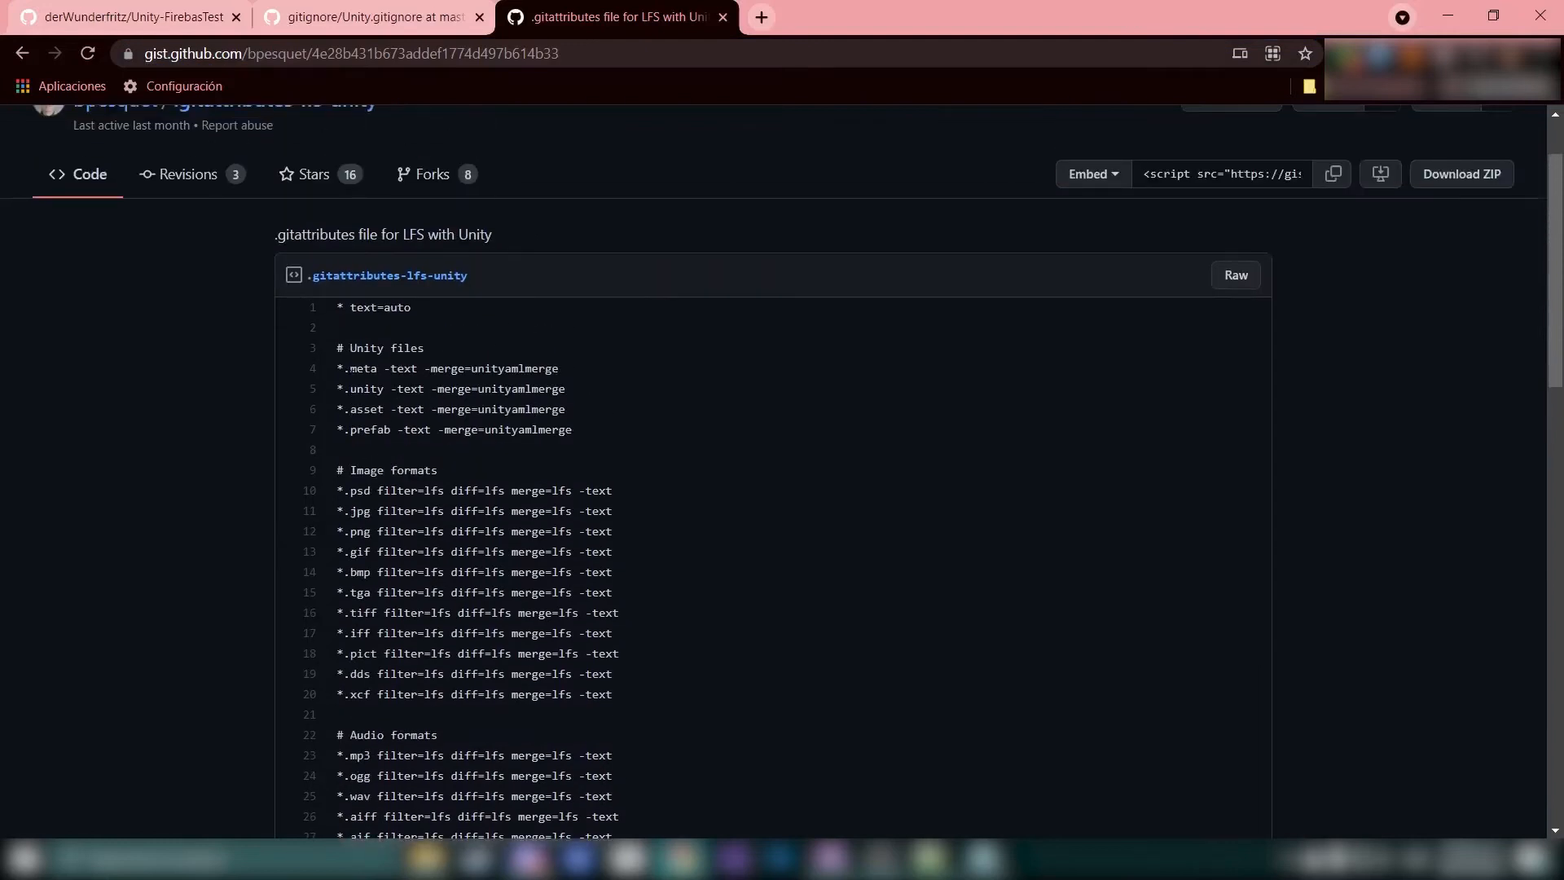
{"action": "left_click_drag", "start_coordinate": [343, 348], "coordinate": [568, 429]}
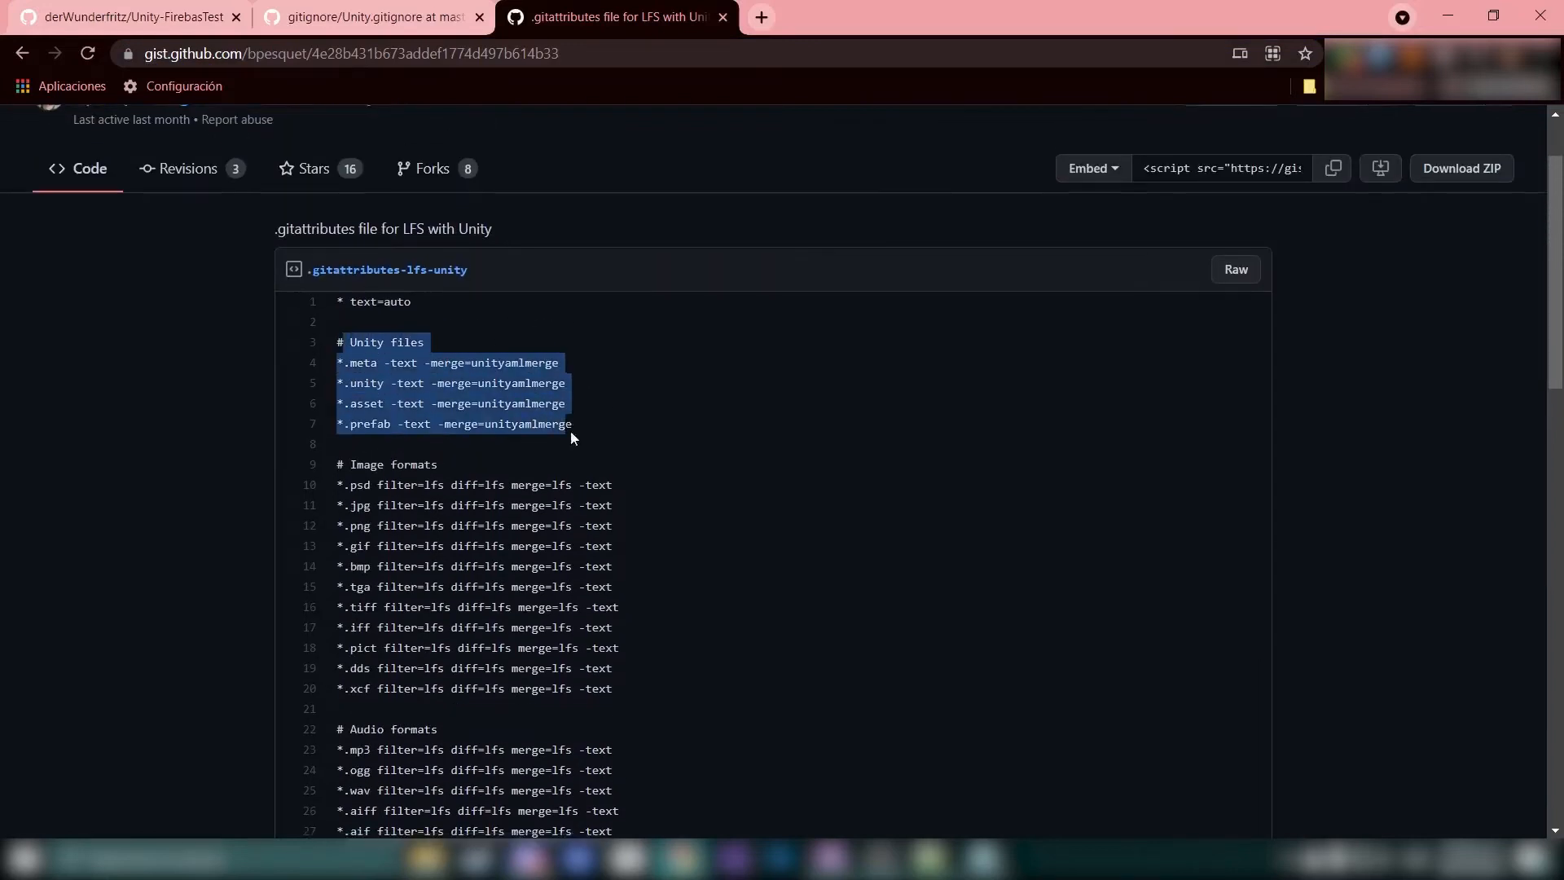
{"action": "scroll", "coordinate": [568, 429], "scroll_direction": "down", "scroll_amount": 1}
{"action": "left_click_drag", "start_coordinate": [352, 368], "coordinate": [647, 521]}
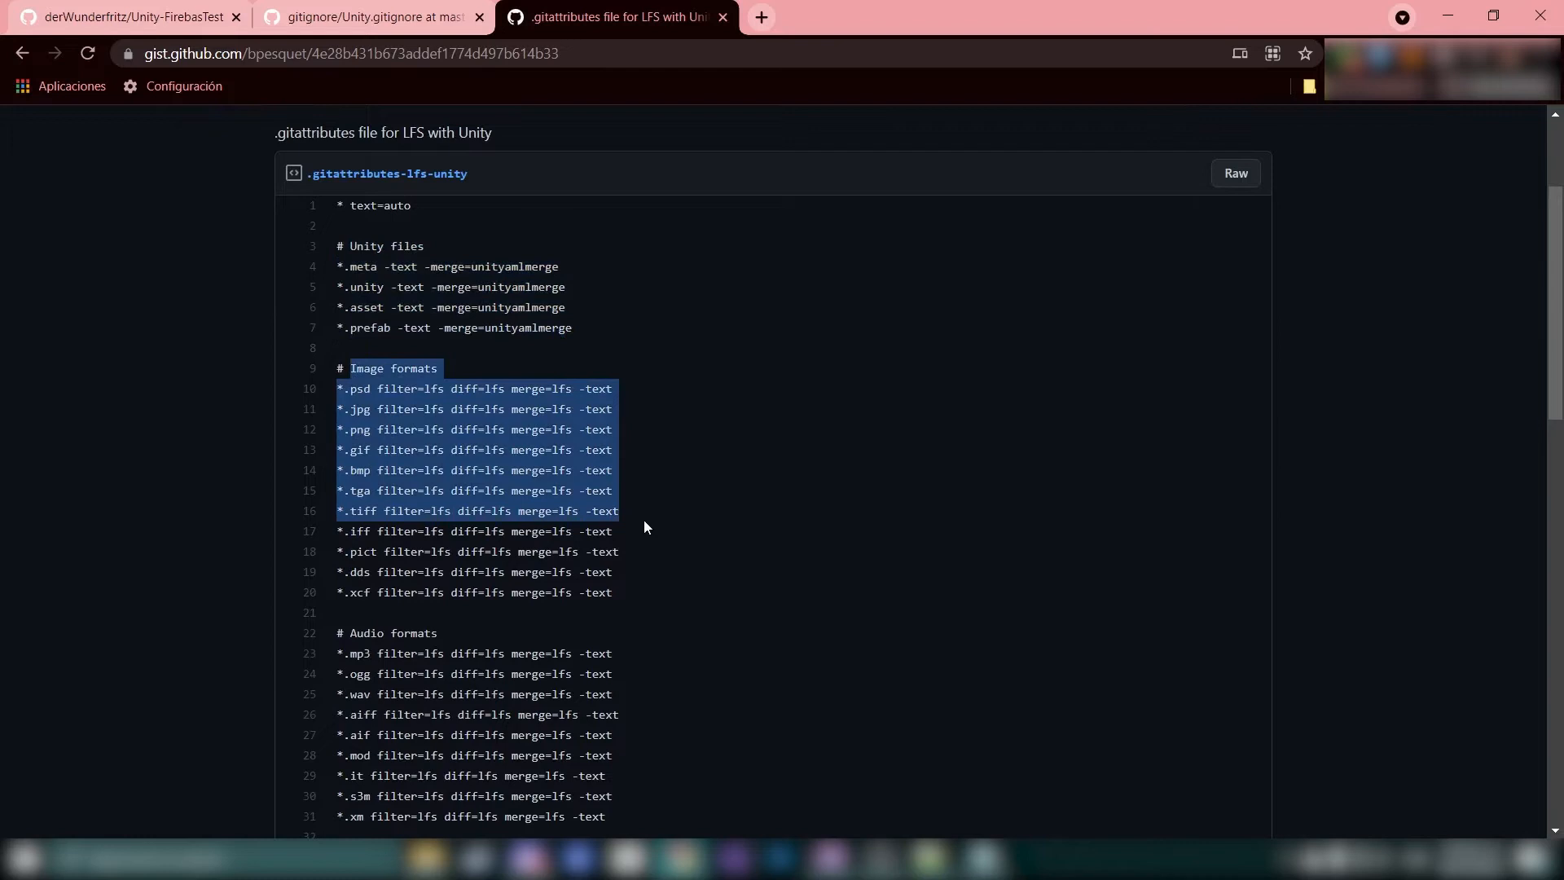
{"action": "scroll", "coordinate": [643, 520], "scroll_direction": "down", "scroll_amount": 1}
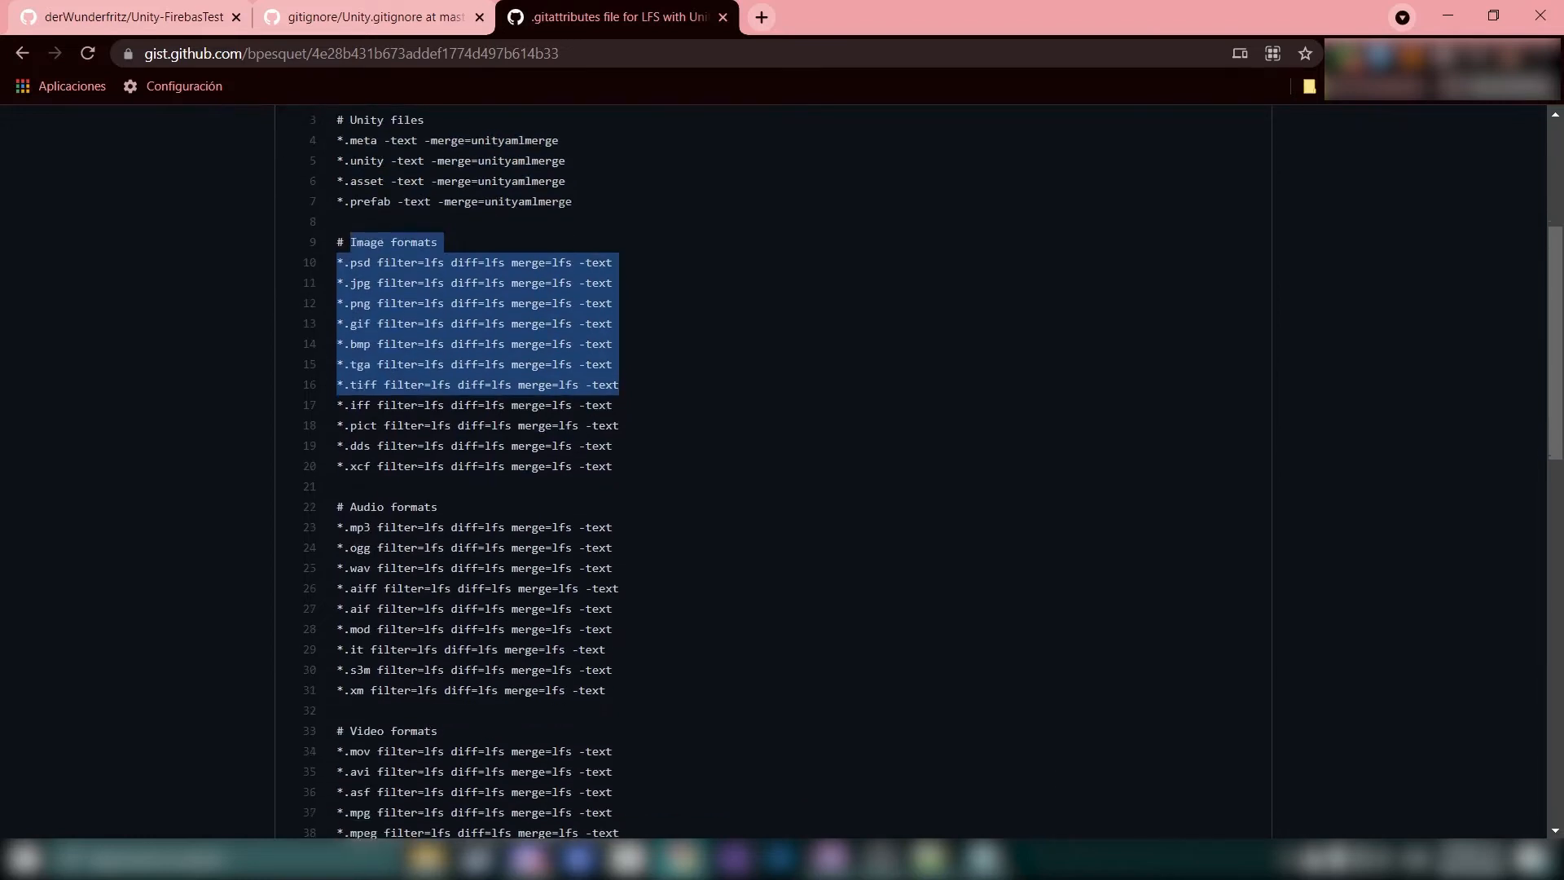
{"action": "scroll", "coordinate": [371, 373], "scroll_direction": "down", "scroll_amount": 2}
{"action": "left_click_drag", "start_coordinate": [352, 328], "coordinate": [501, 470]}
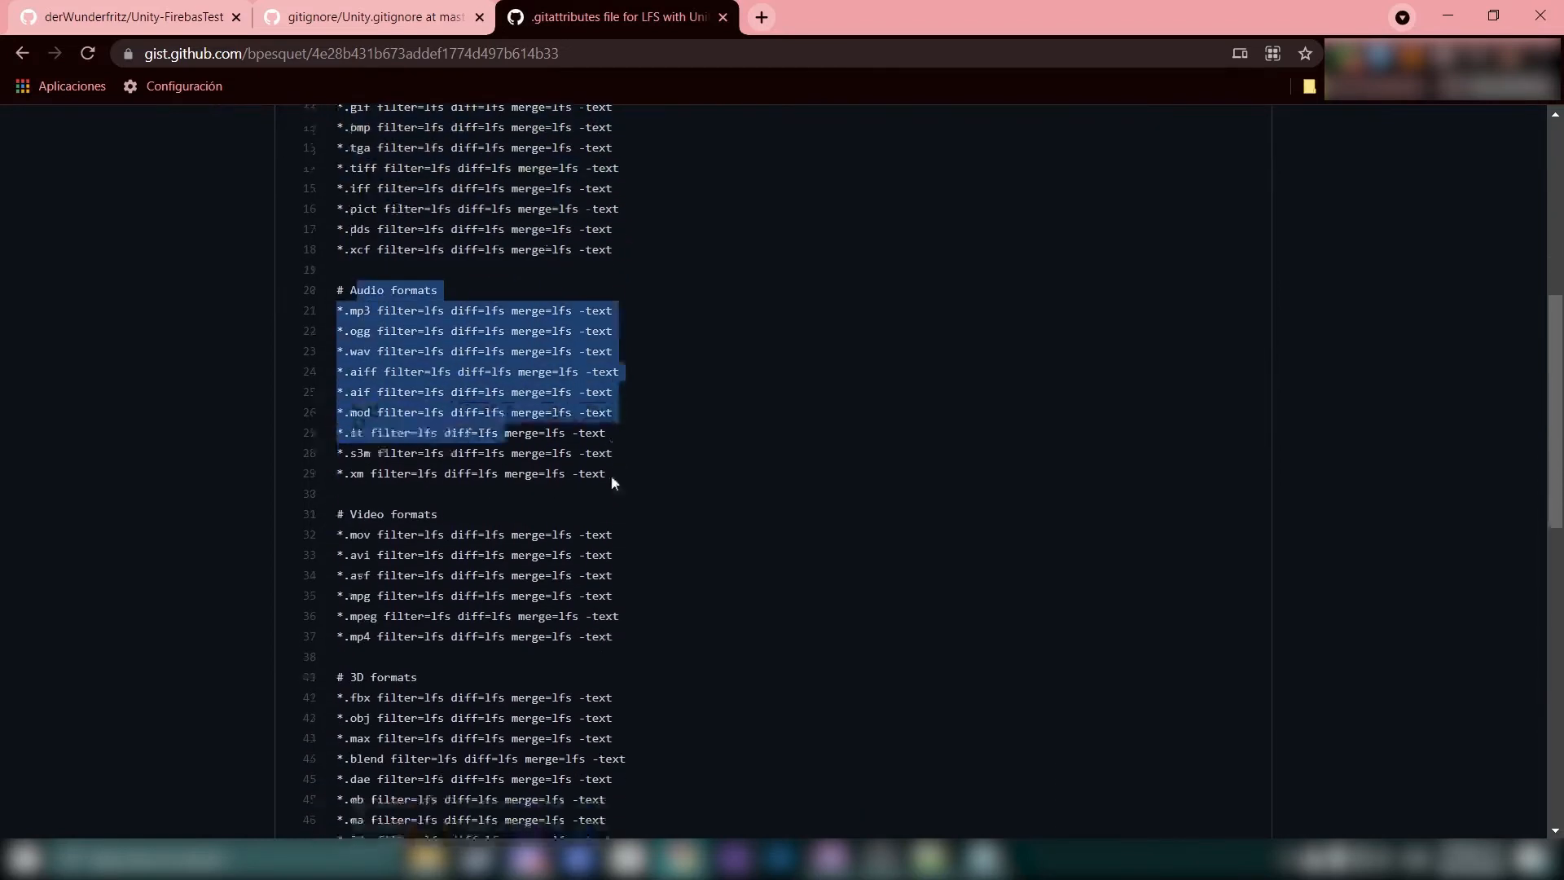
{"action": "scroll", "coordinate": [610, 474], "scroll_direction": "down", "scroll_amount": 2}
{"action": "left_click_drag", "start_coordinate": [364, 348], "coordinate": [465, 450]}
{"action": "scroll", "coordinate": [465, 450], "scroll_direction": "down", "scroll_amount": 2}
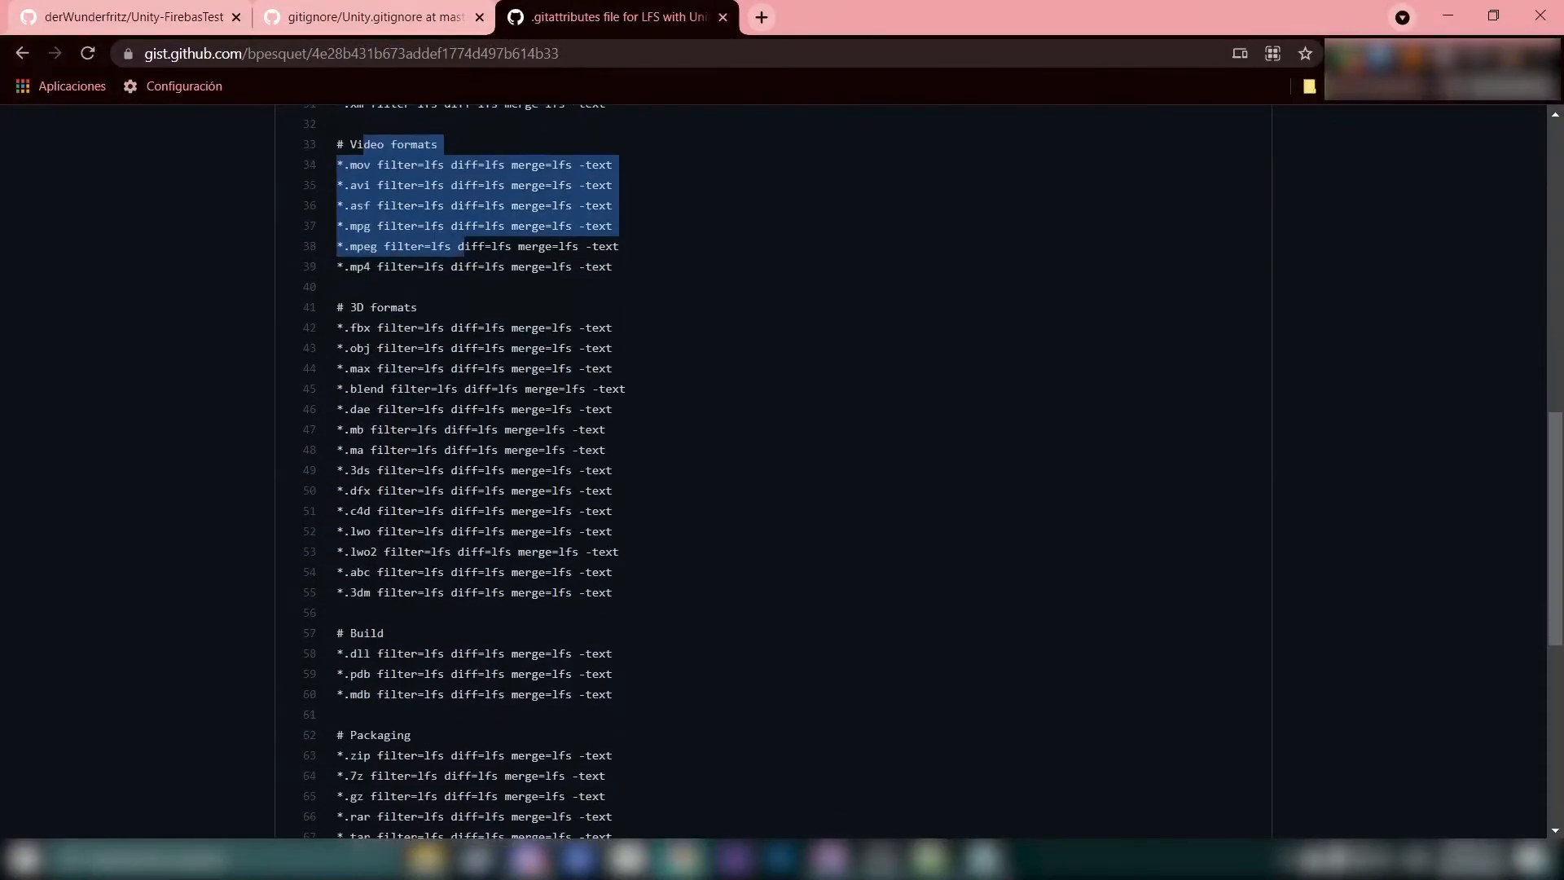
{"action": "left_click_drag", "start_coordinate": [356, 327], "coordinate": [430, 450]}
{"action": "left_click_drag", "start_coordinate": [337, 448], "coordinate": [615, 491]}
{"action": "left_click_drag", "start_coordinate": [377, 531], "coordinate": [458, 593]}
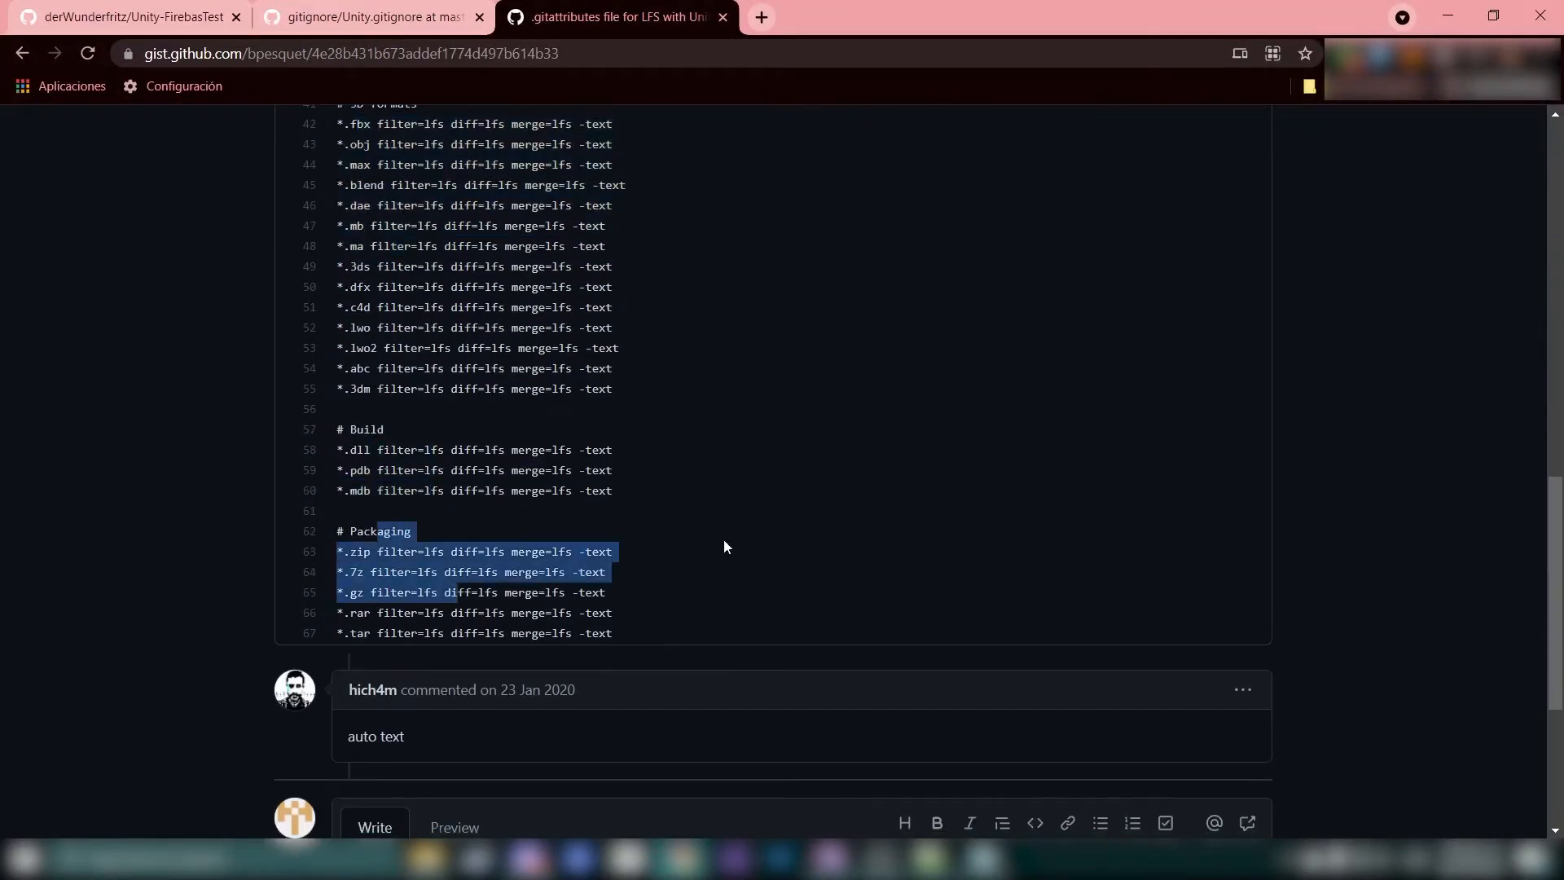
{"action": "left_click", "coordinate": [588, 516]}
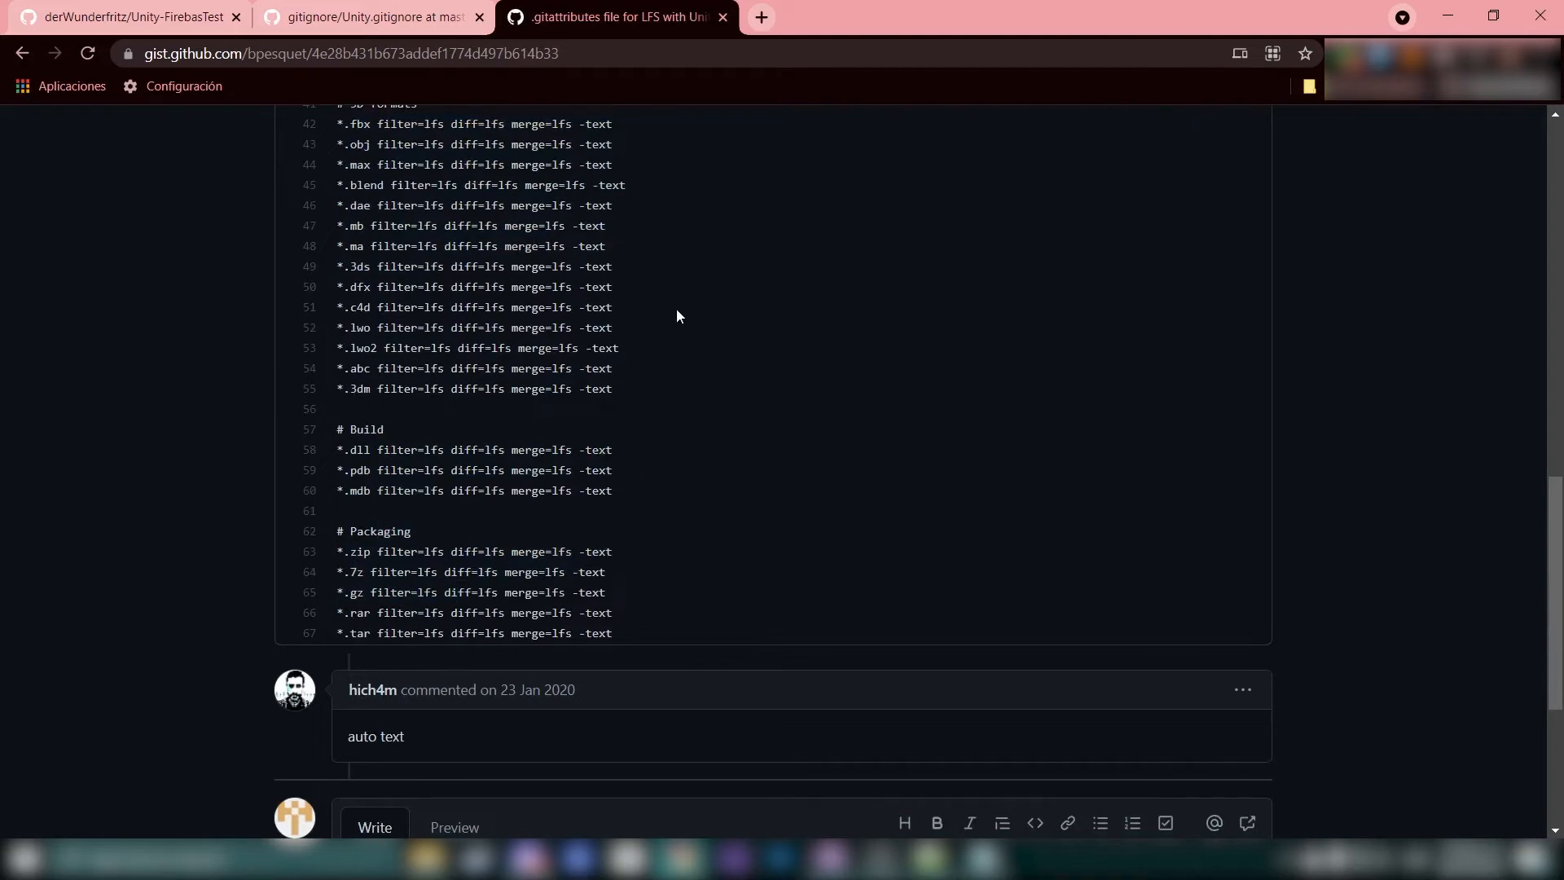
{"action": "scroll", "coordinate": [789, 373], "scroll_direction": "up", "scroll_amount": 3}
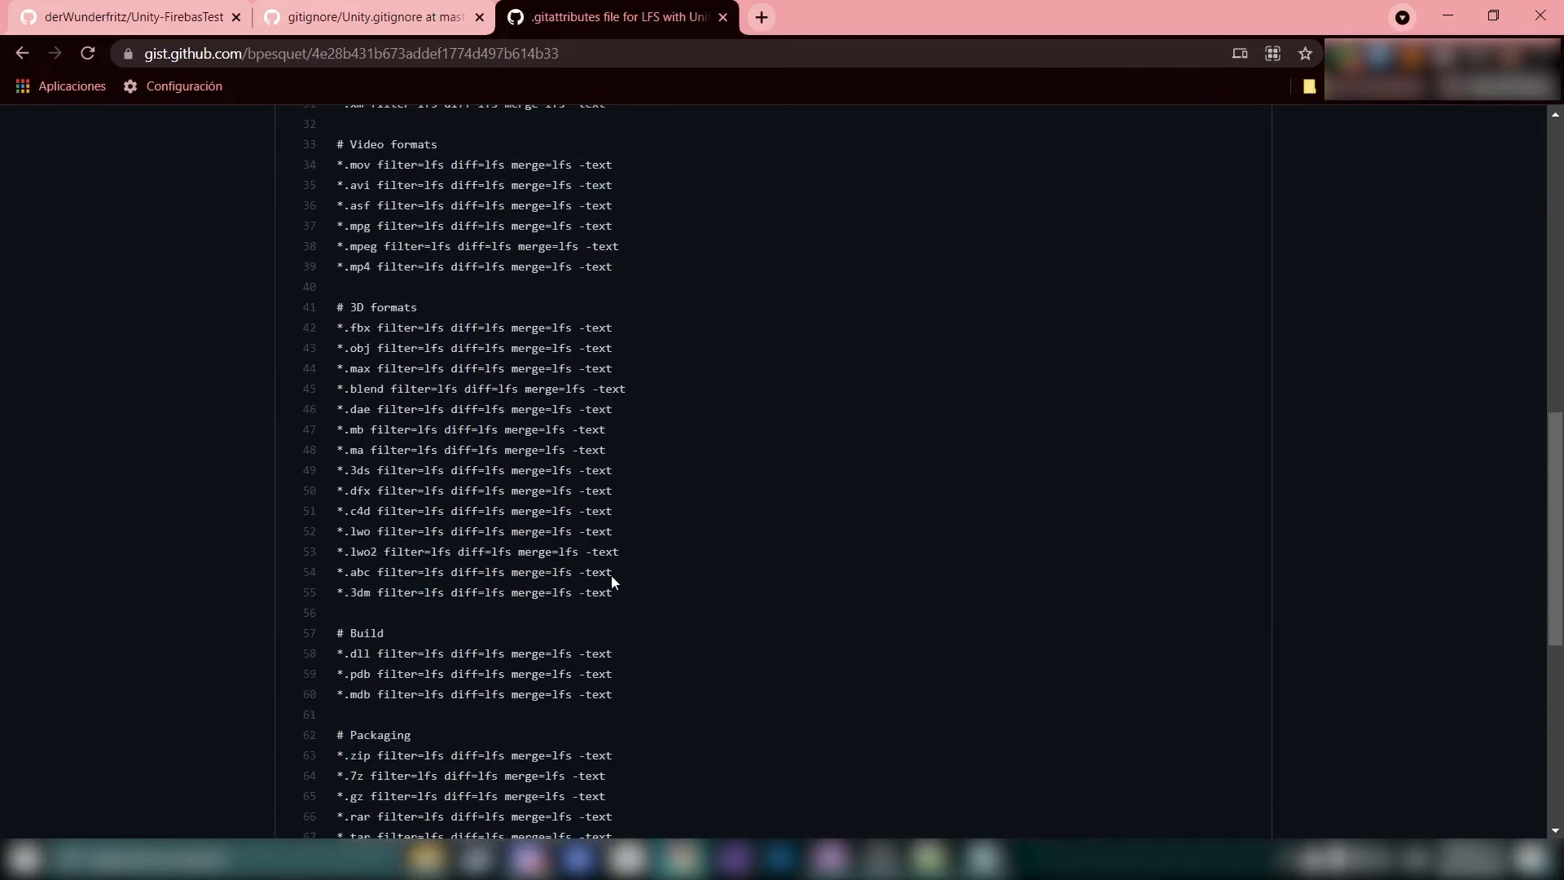
Switch to File Explorer and look inside the Assets folder of the FirebaseTest project
{"action": "mouse_move", "coordinate": [428, 860]}
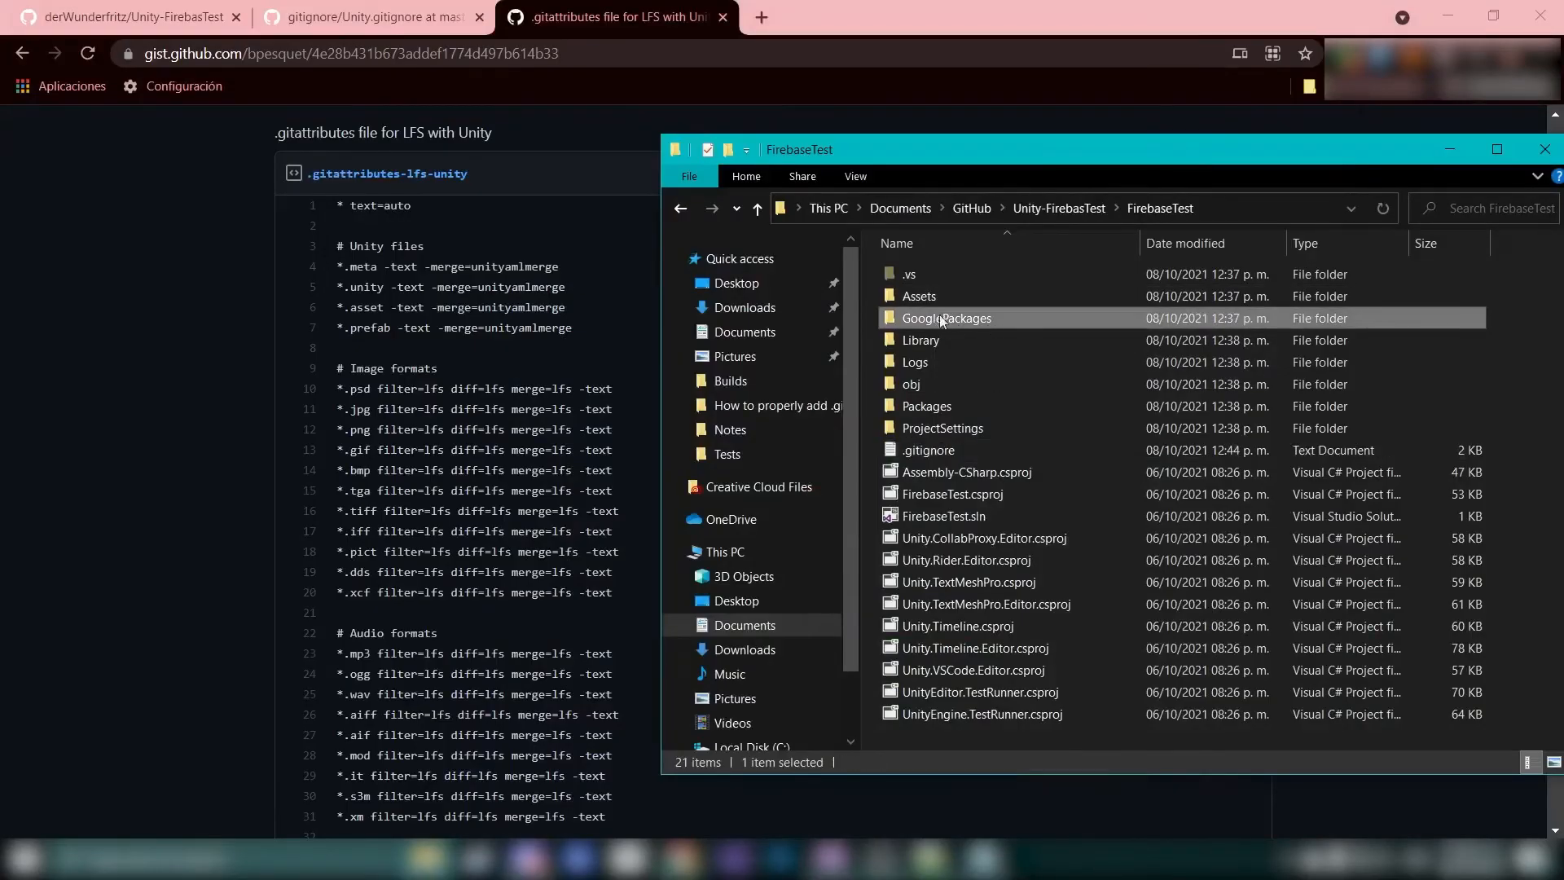
{"action": "left_click", "coordinate": [935, 301]}
{"action": "double_click", "coordinate": [936, 300]}
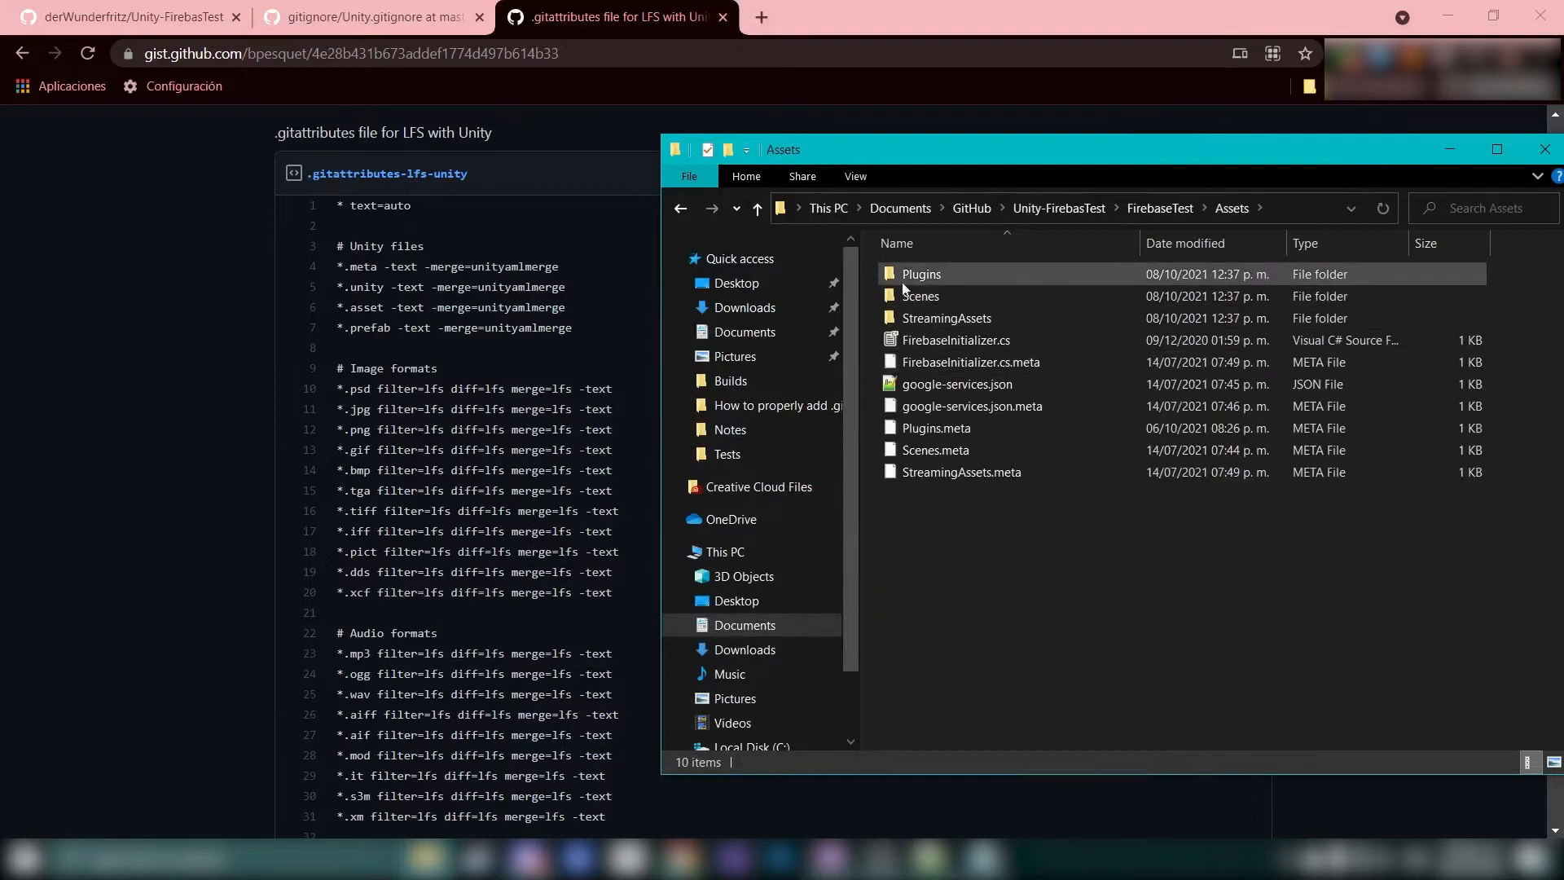
{"action": "left_click", "coordinate": [681, 208]}
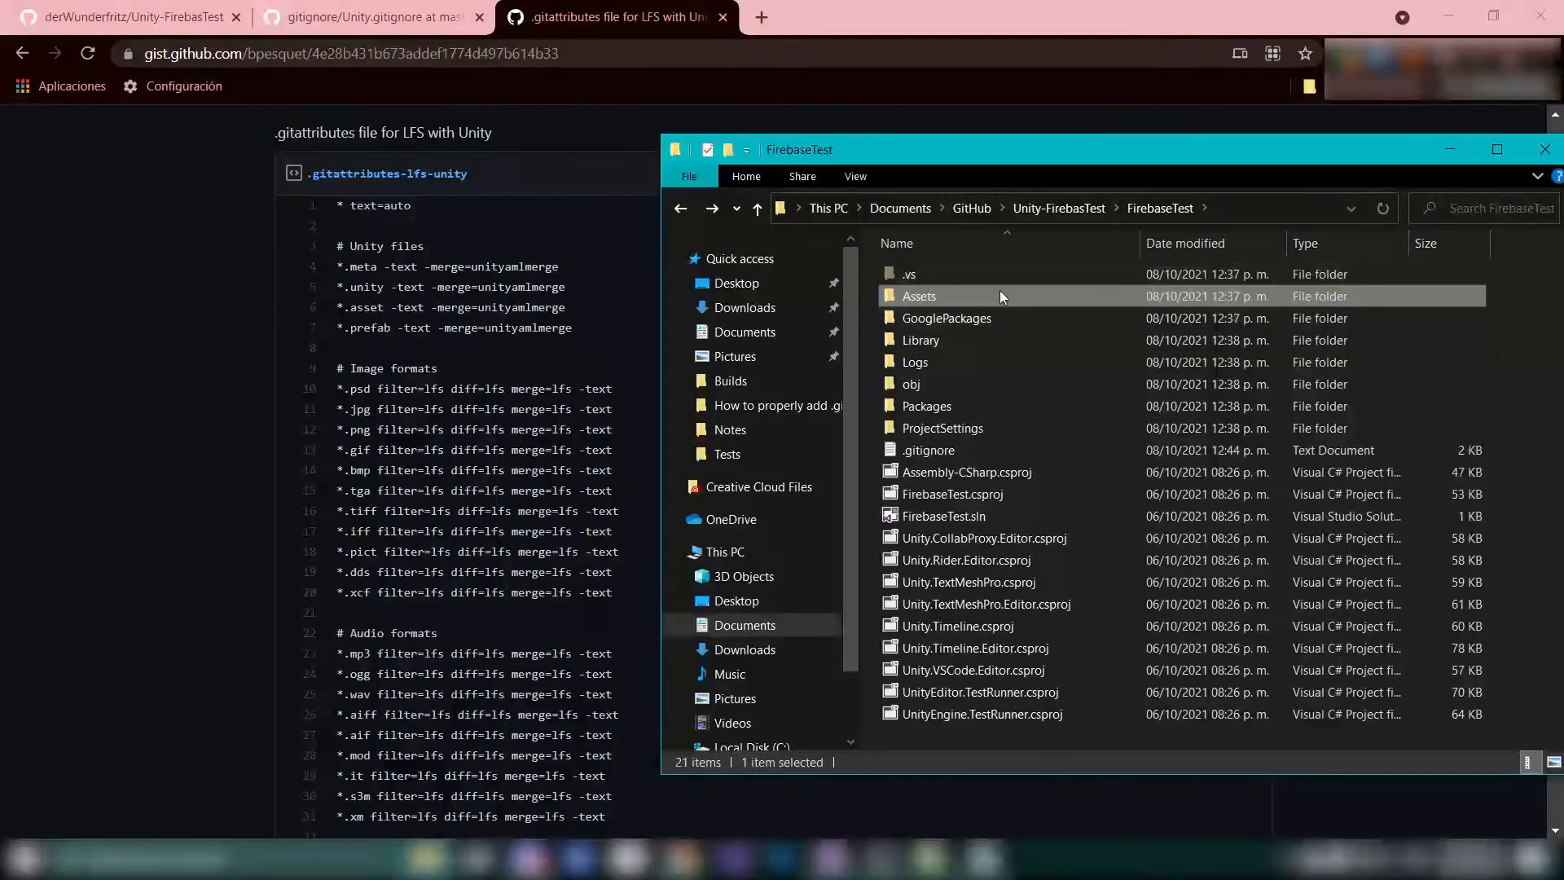
Go up to the Unity-FirebasTest repository folder and create a text document named .gitattributes in it
{"action": "left_click", "coordinate": [680, 210]}
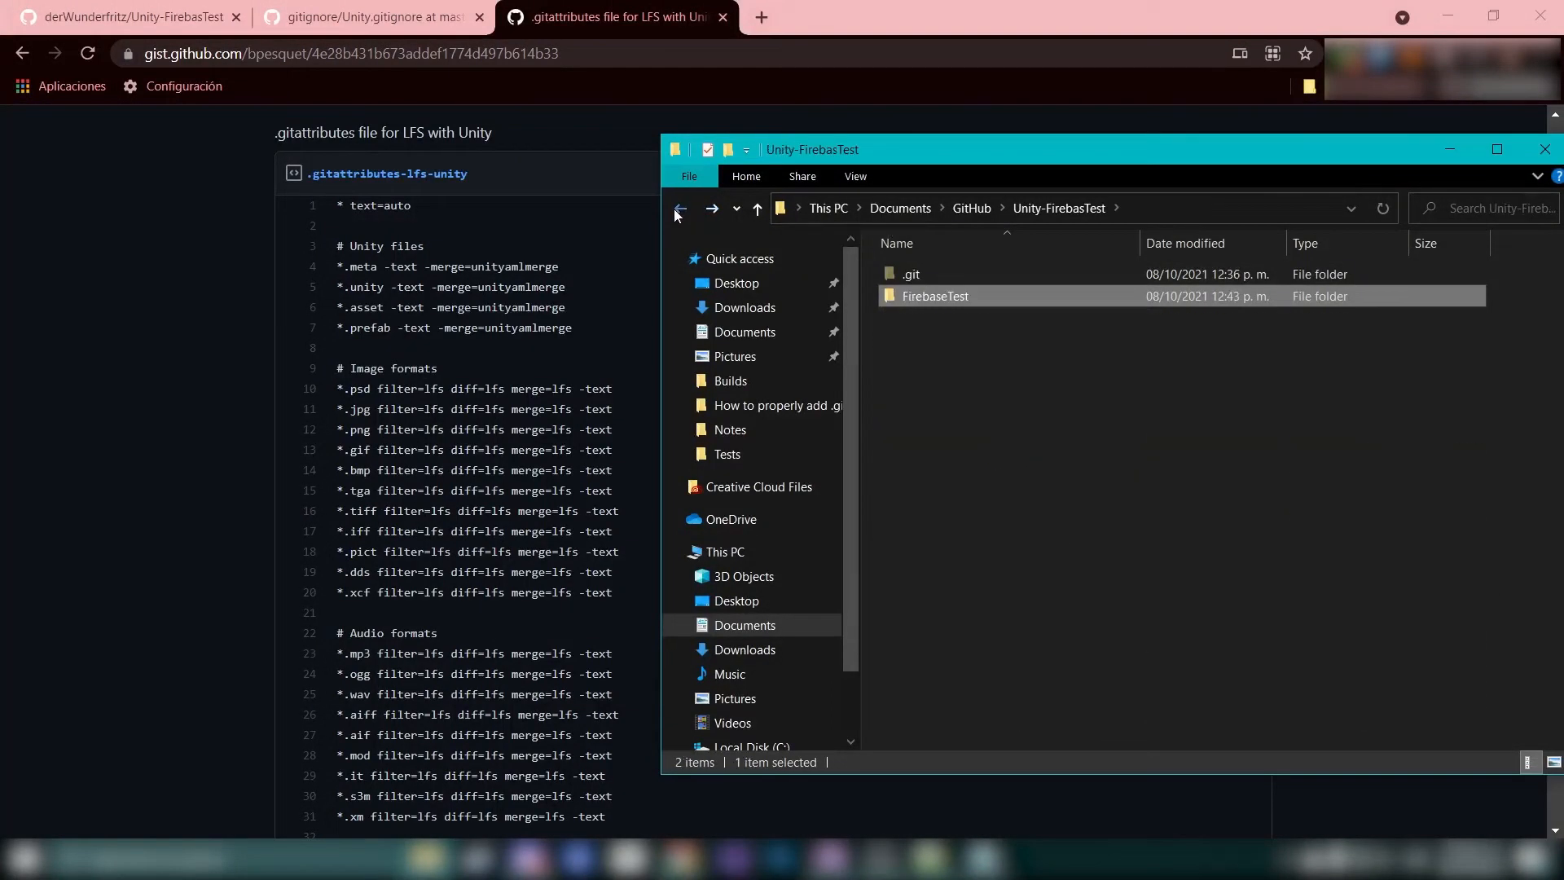
{"action": "left_click", "coordinate": [974, 365]}
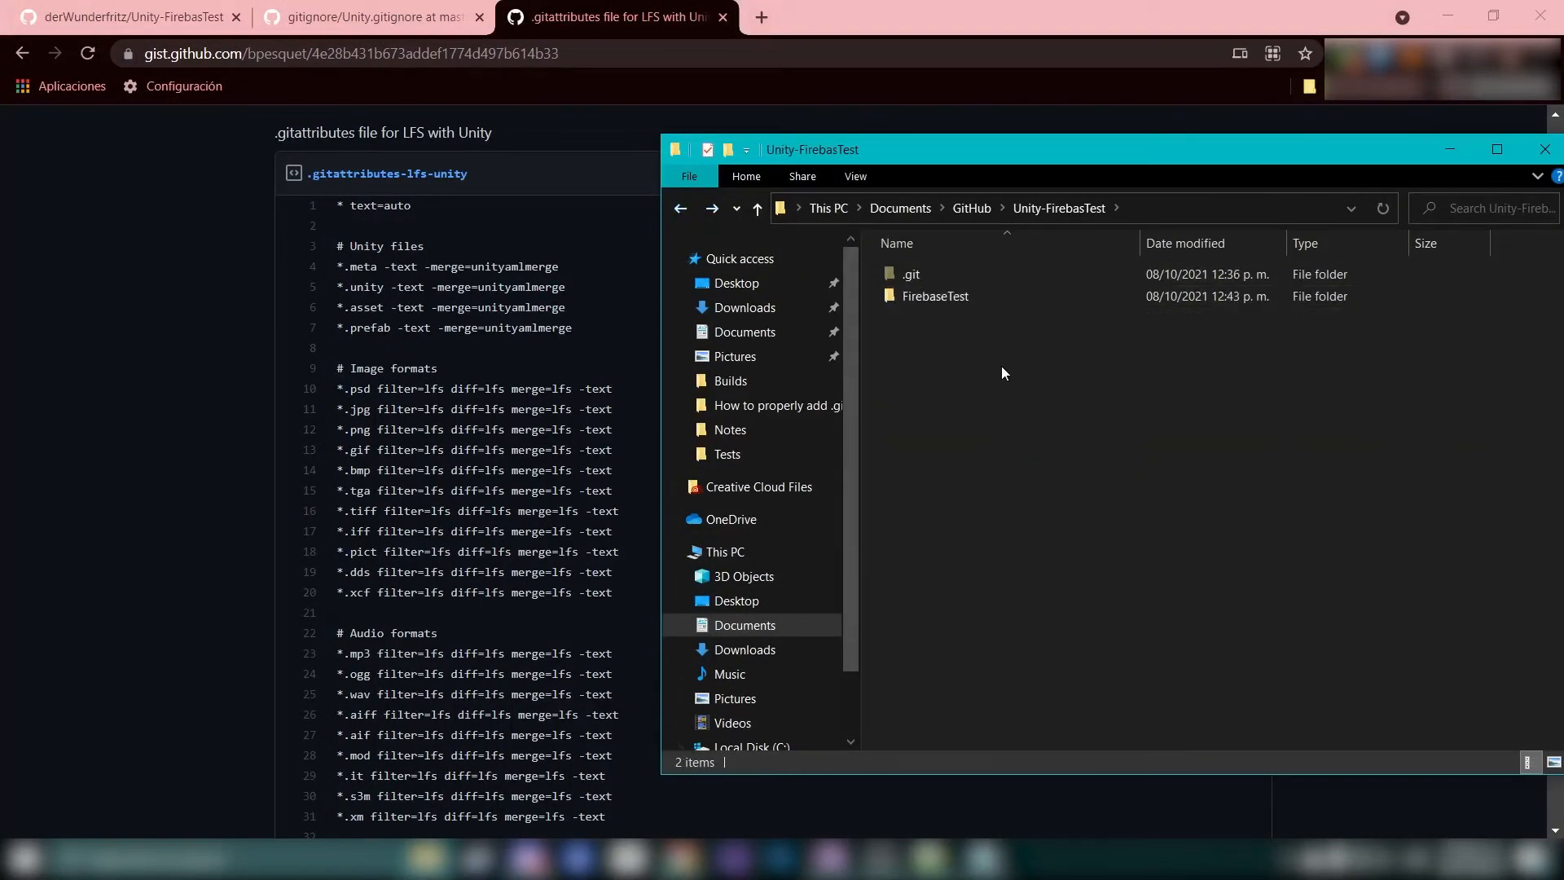
{"action": "right_click", "coordinate": [958, 362]}
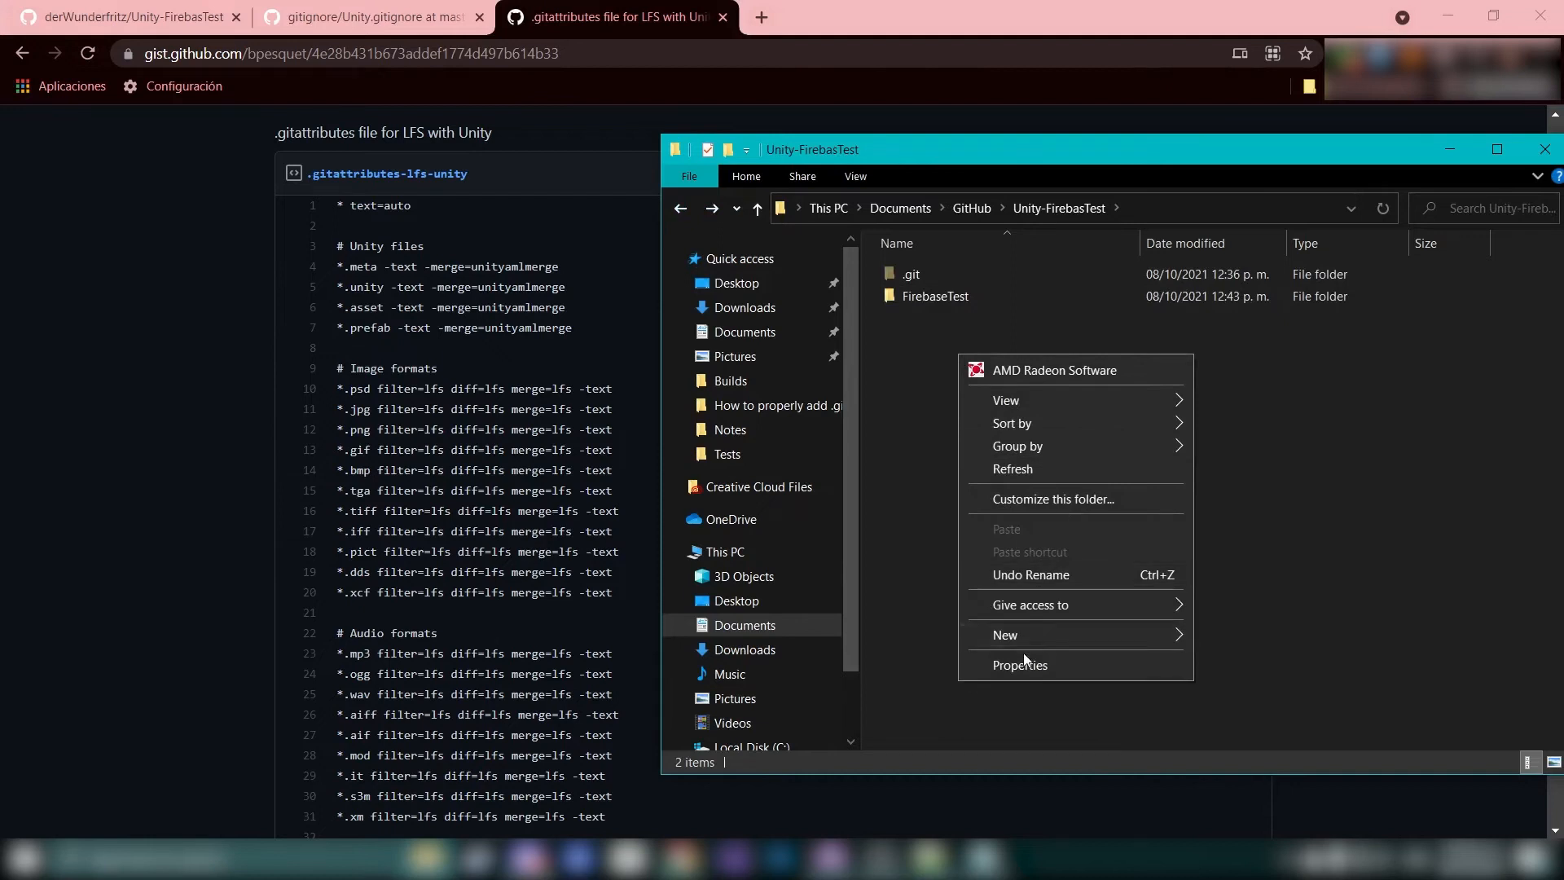
{"action": "mouse_move", "coordinate": [1033, 640]}
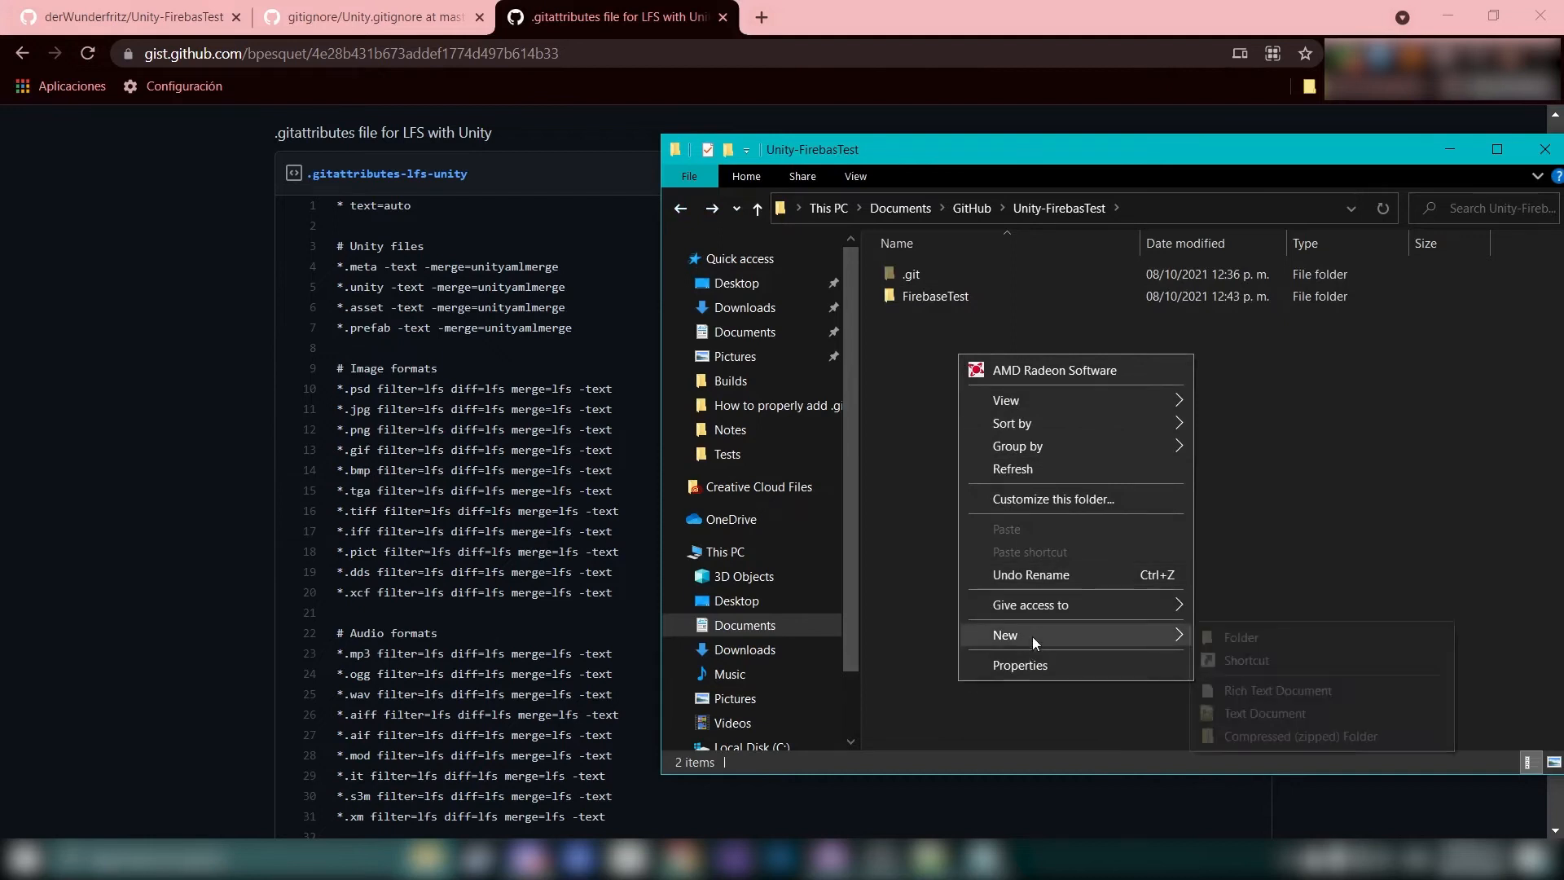
{"action": "left_click", "coordinate": [1247, 714]}
{"action": "type", "text": ".gitattributes"}
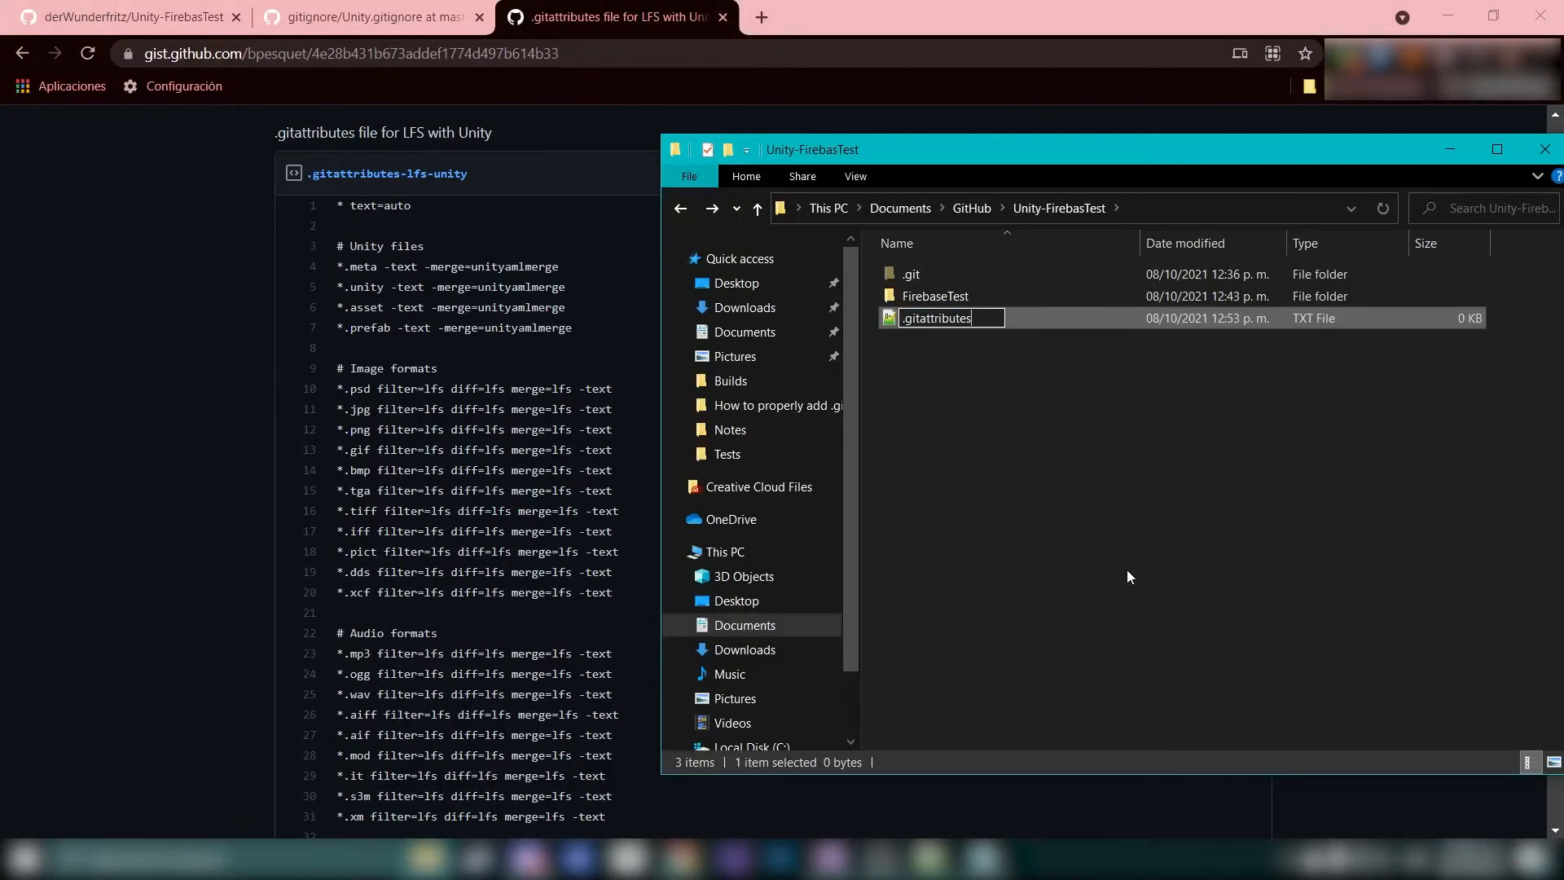
{"action": "key", "text": "Return"}
{"action": "left_click", "coordinate": [879, 440]}
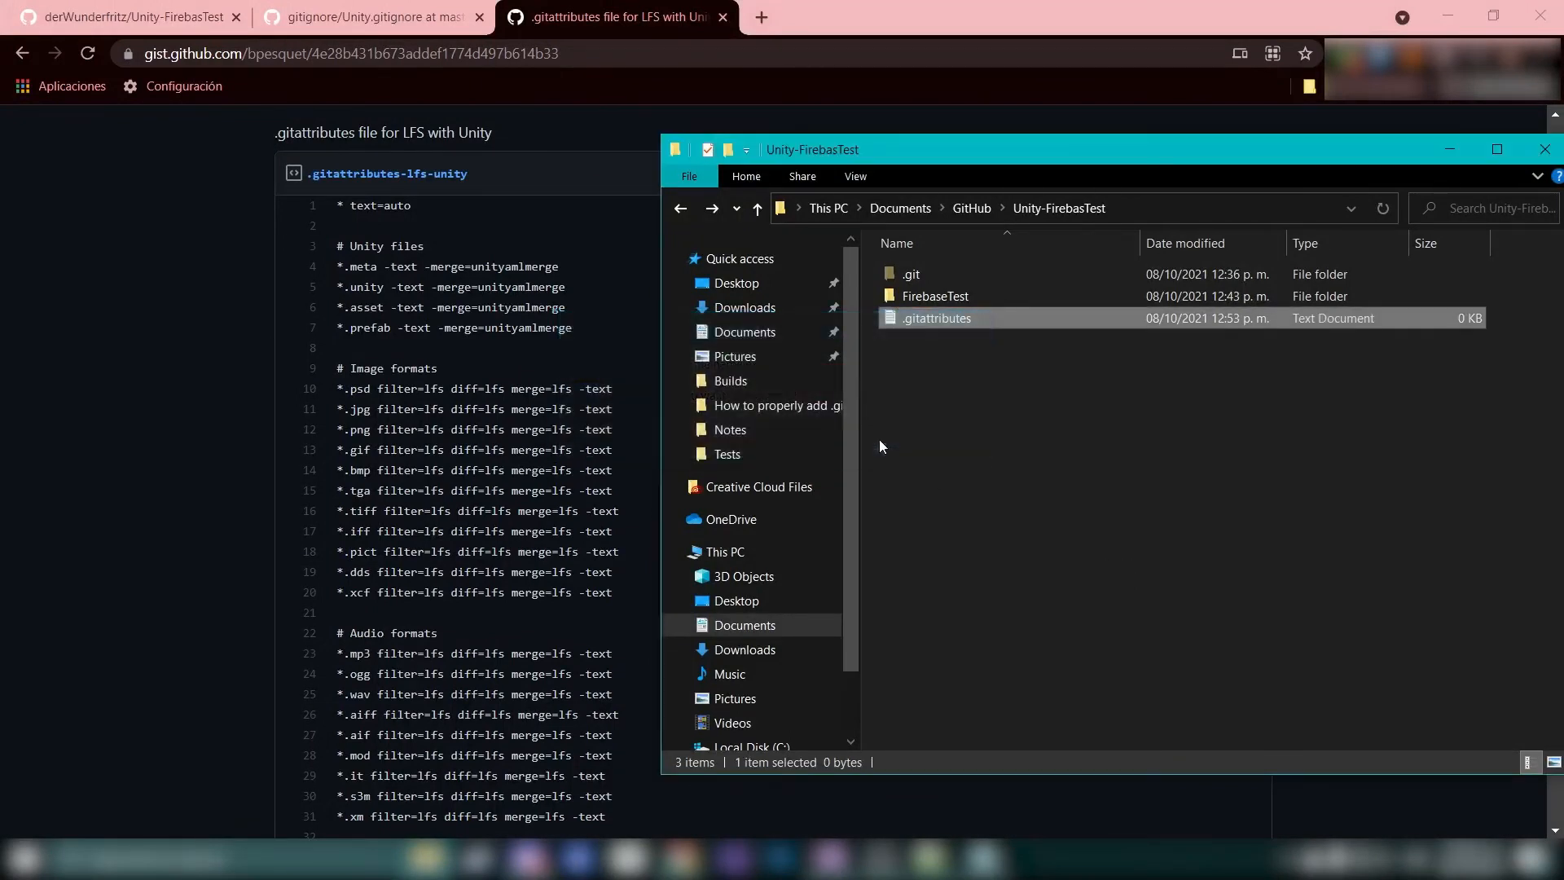
Open .gitattributes in Notepad, paste the copied LFS rules into it and save the file
{"action": "double_click", "coordinate": [932, 325]}
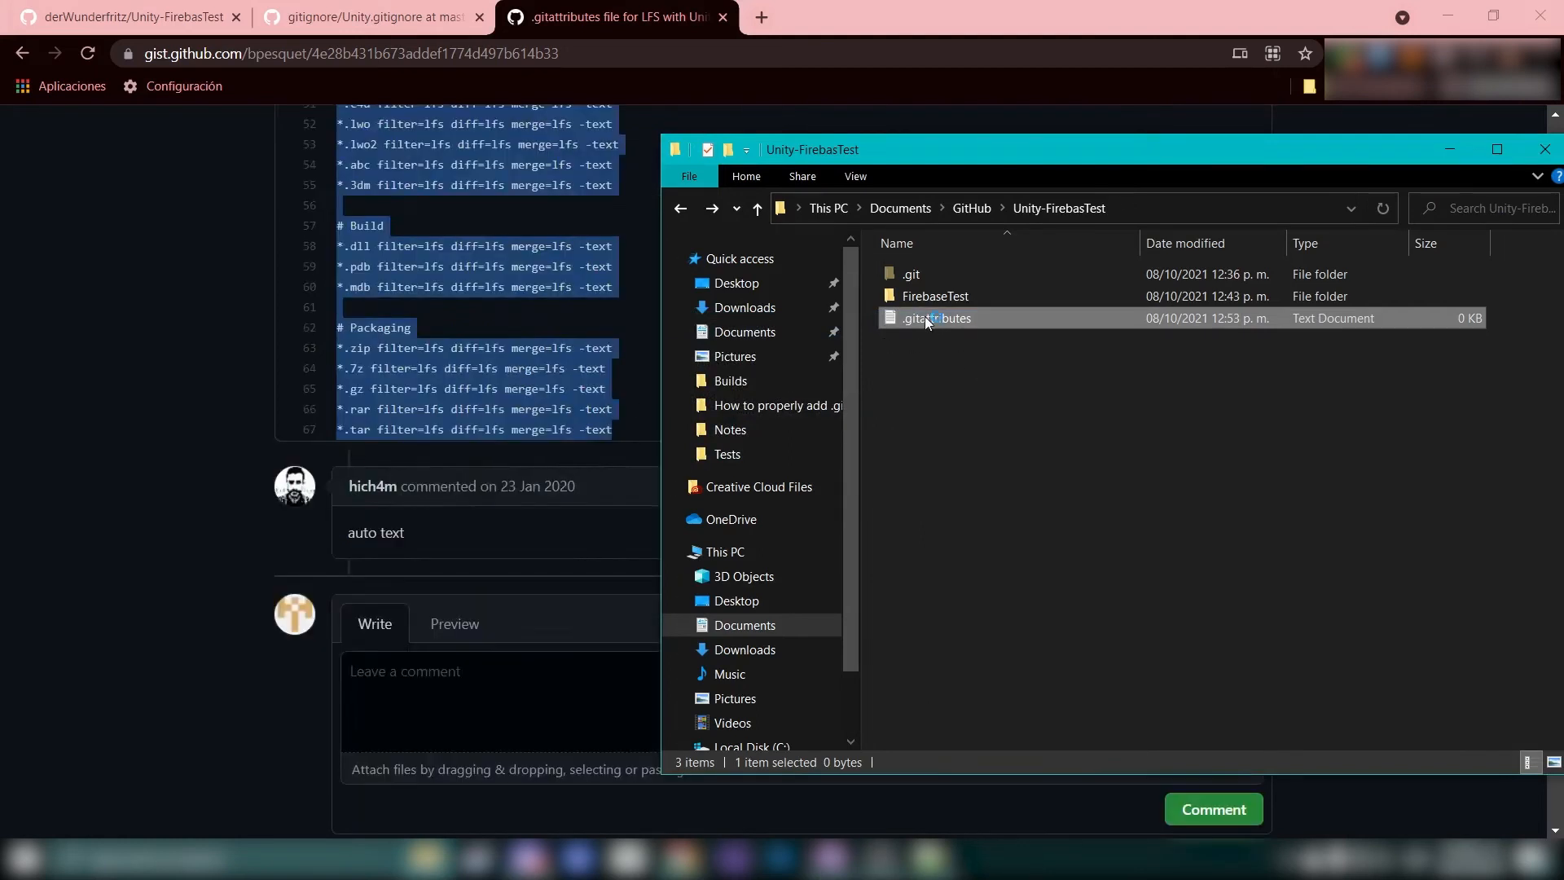
{"action": "key", "text": "ctrl+v"}
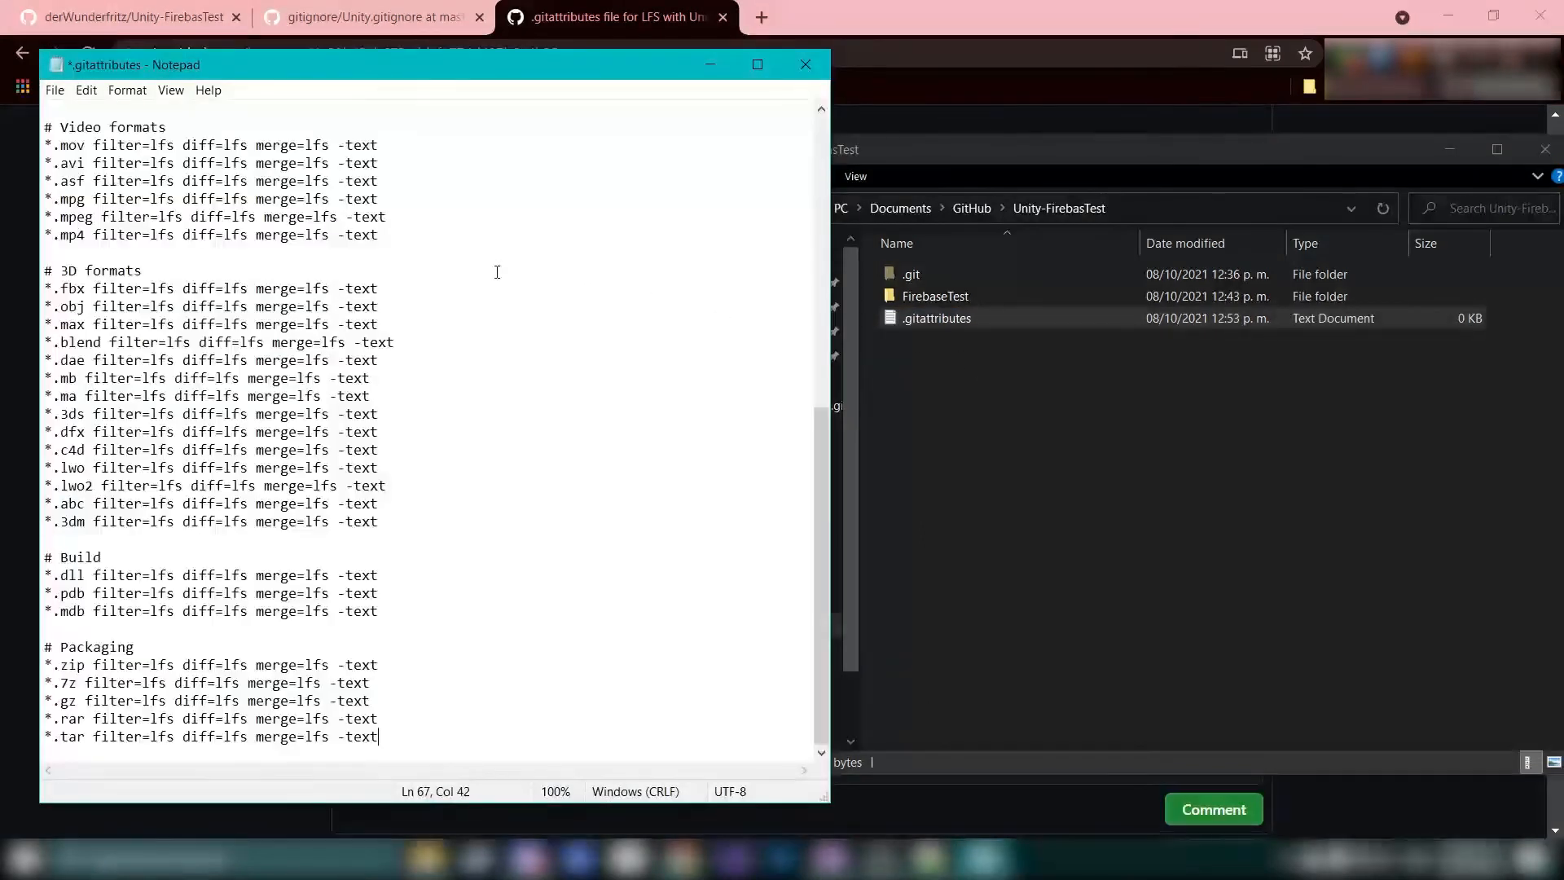
{"action": "scroll", "coordinate": [258, 473], "scroll_direction": "up", "scroll_amount": 1}
{"action": "scroll", "coordinate": [258, 472], "scroll_direction": "down", "scroll_amount": 1}
{"action": "scroll", "coordinate": [347, 590], "scroll_direction": "up", "scroll_amount": 10}
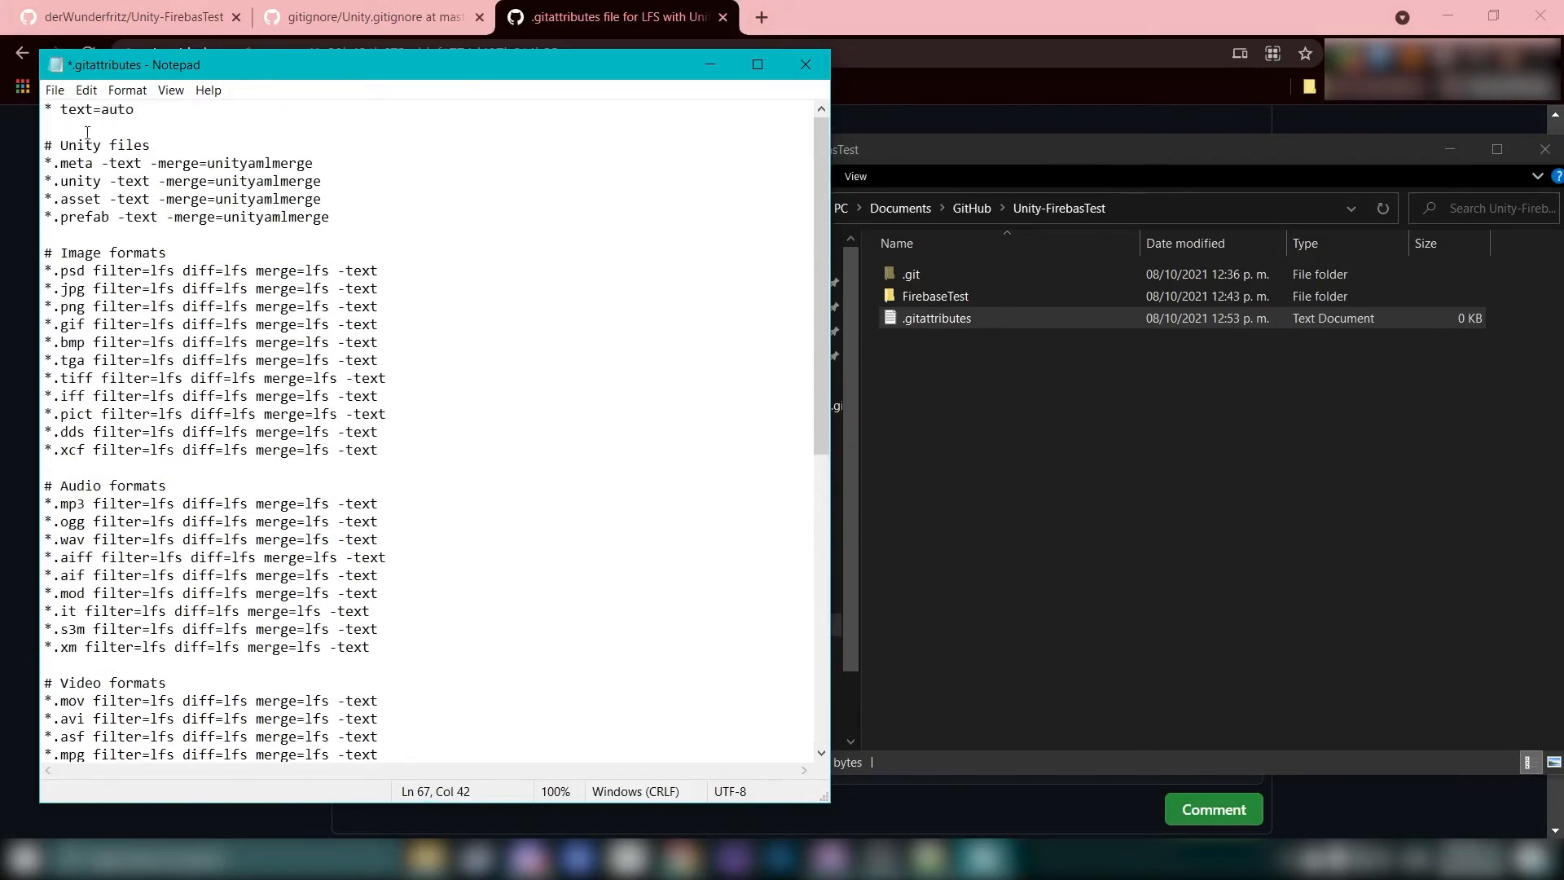
{"action": "scroll", "coordinate": [551, 258], "scroll_direction": "down", "scroll_amount": 10}
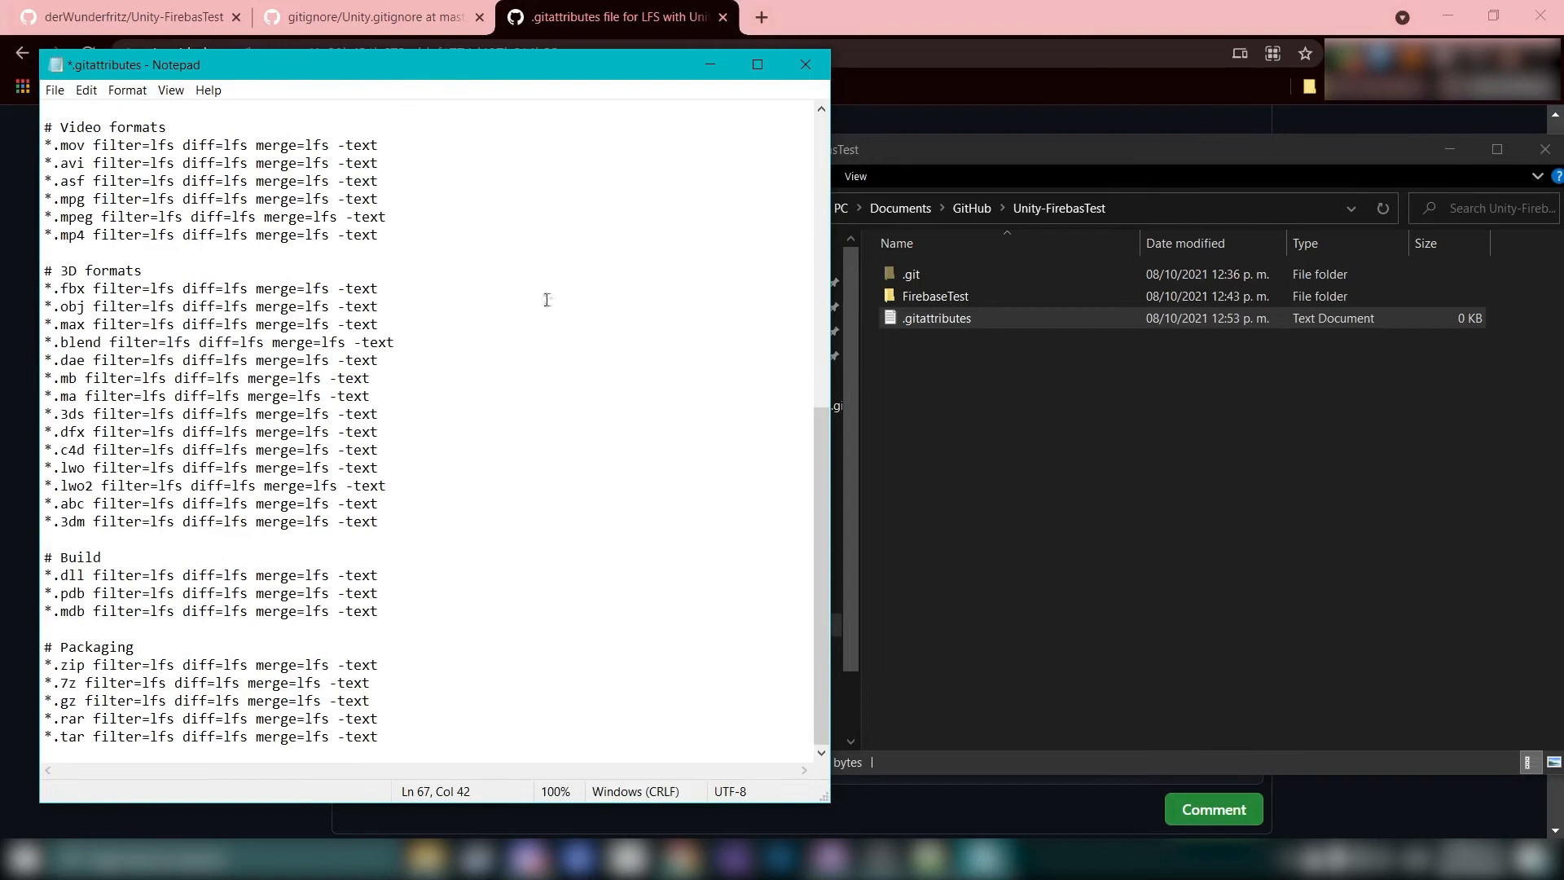
{"action": "key", "text": "ctrl+s"}
Move the File Explorer and Notepad windows aside and inspect the GooglePackages .tgz files among the changes in GitHub Desktop
{"action": "left_click", "coordinate": [1447, 146]}
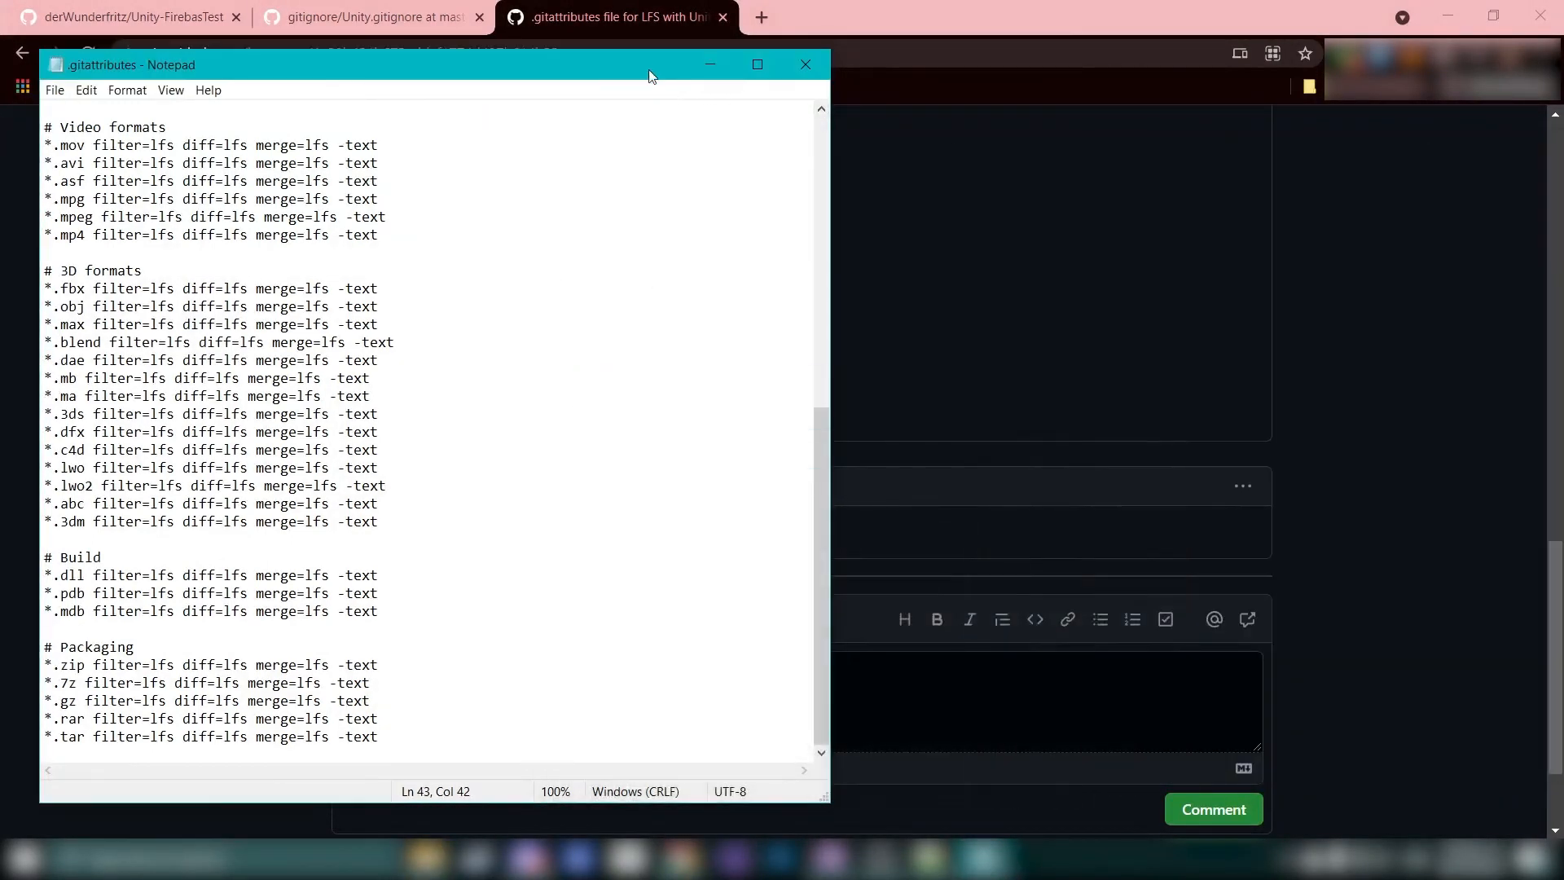
{"action": "left_click_drag", "start_coordinate": [649, 70], "coordinate": [1366, 52]}
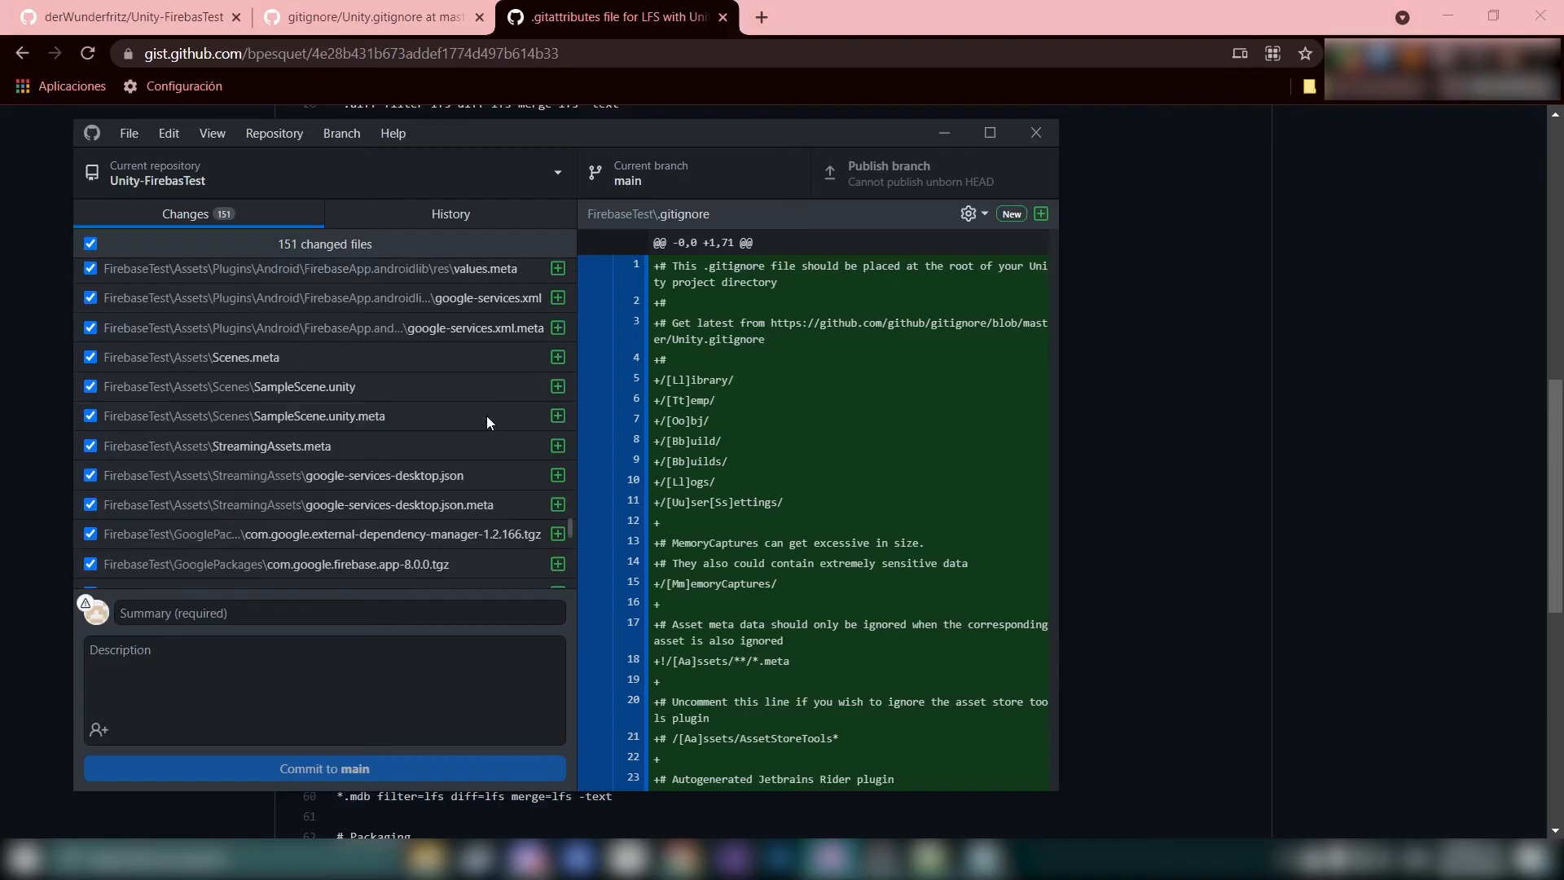
{"action": "scroll", "coordinate": [486, 415], "scroll_direction": "down", "scroll_amount": 3}
{"action": "scroll", "coordinate": [500, 396], "scroll_direction": "up", "scroll_amount": 2}
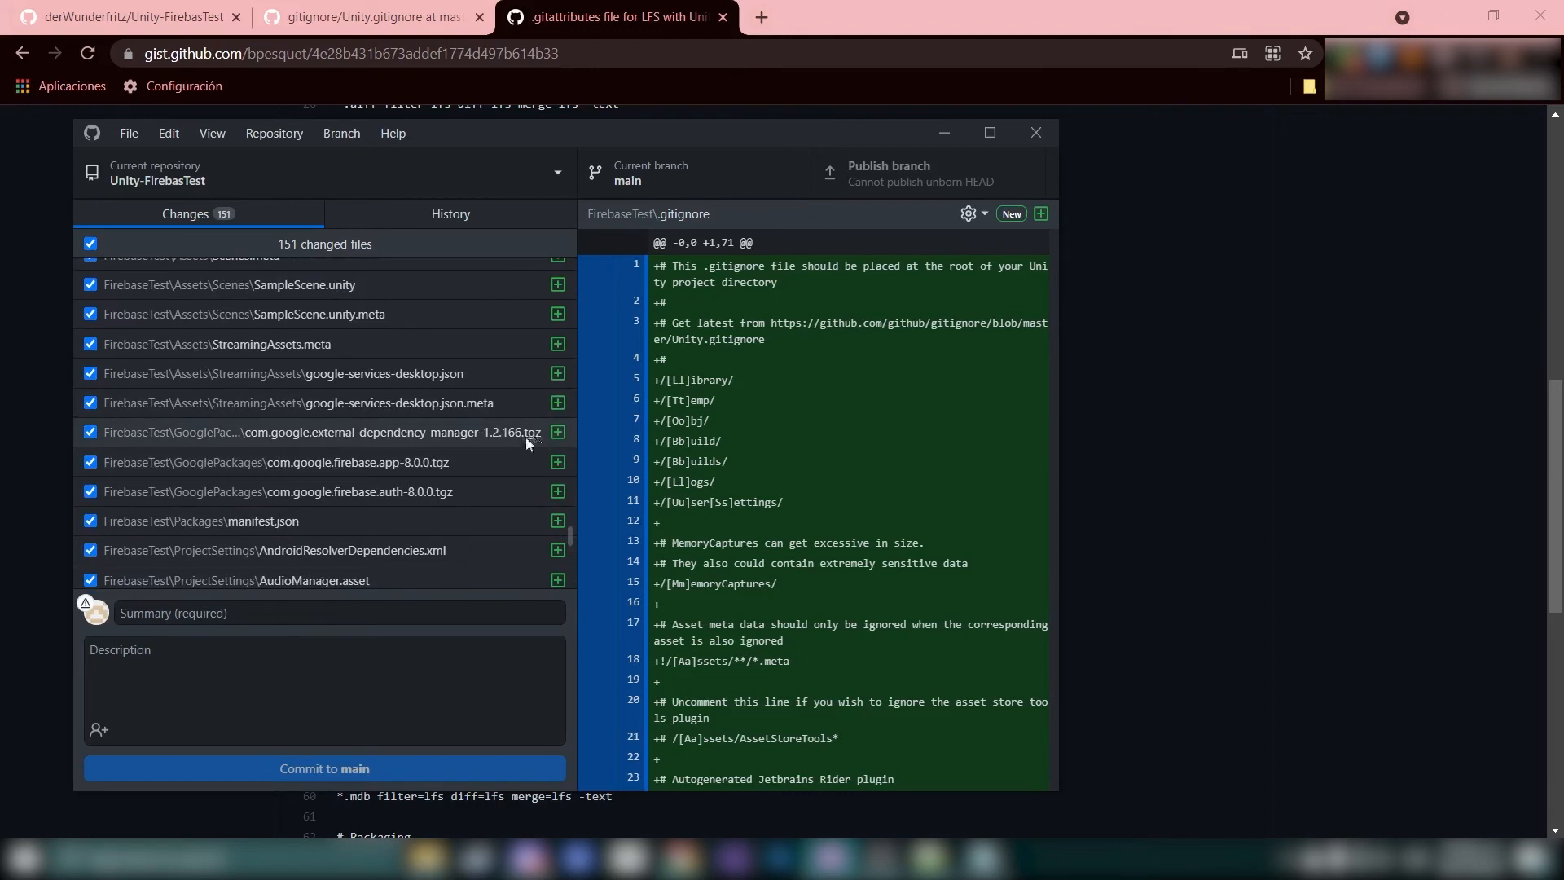
{"action": "left_click", "coordinate": [455, 465]}
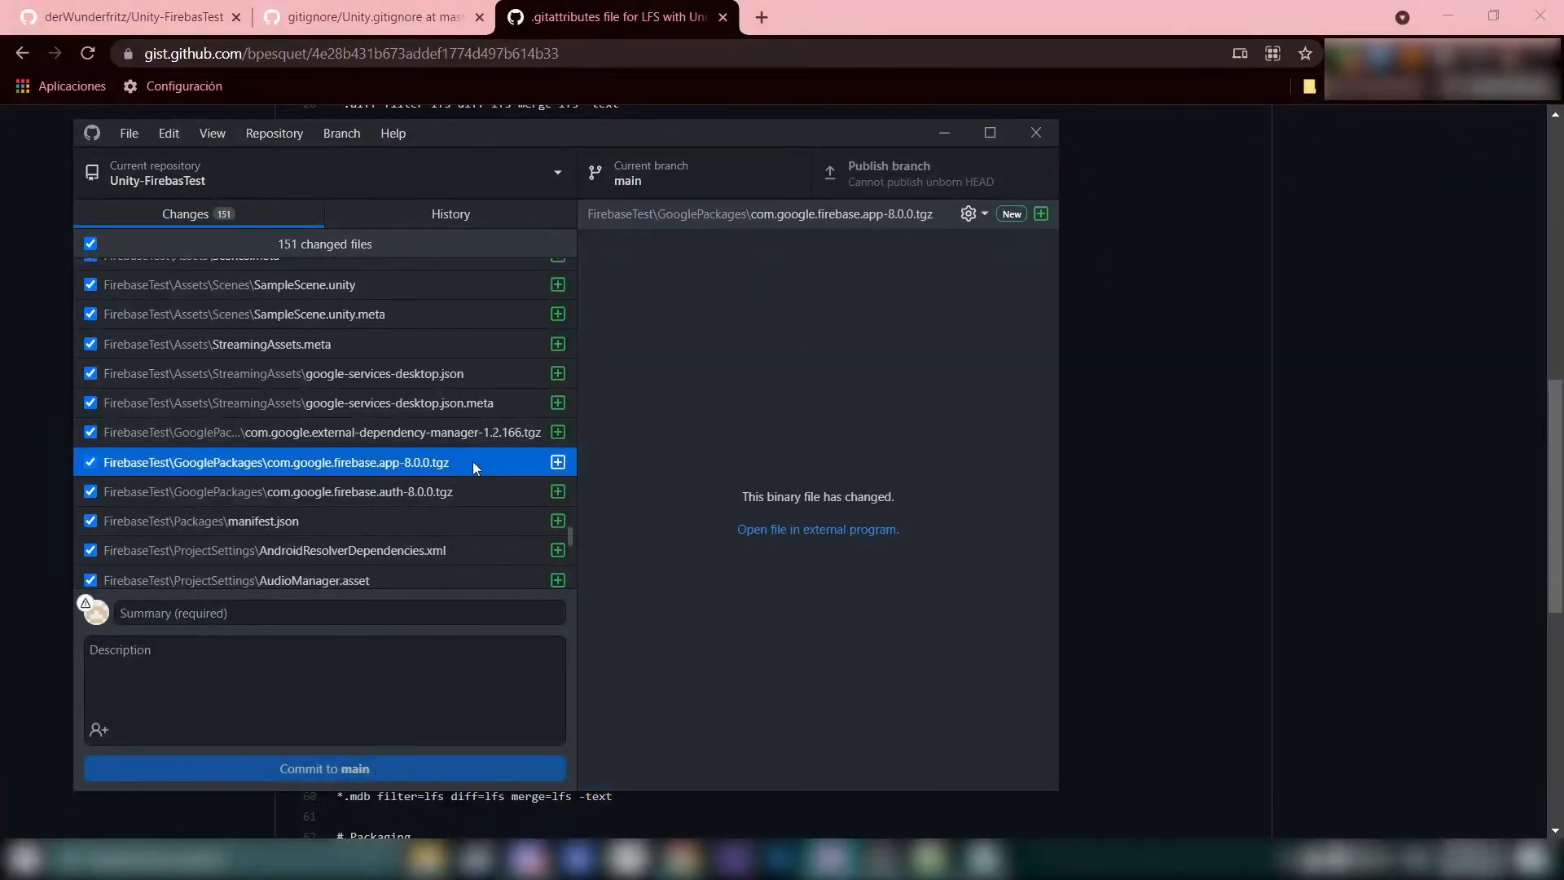
{"action": "left_click", "coordinate": [436, 499]}
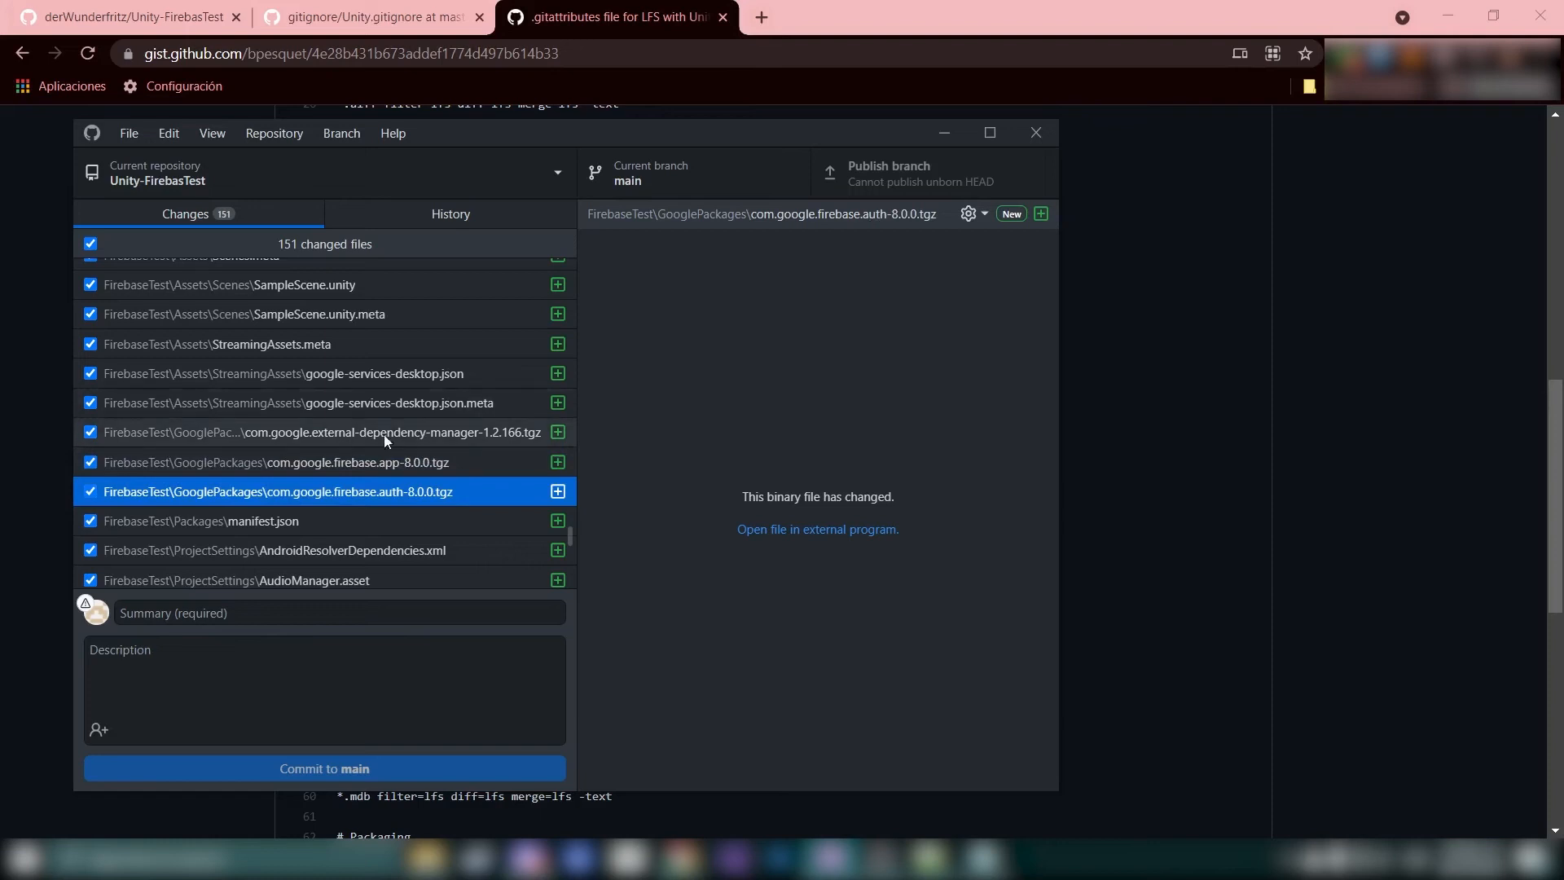
In the .gitattributes file in Notepad, add the line "*.tgz filter=lfs diff=lfs merge=lfs -text" at the end of the Packaging section and save
{"action": "left_click", "coordinate": [978, 857]}
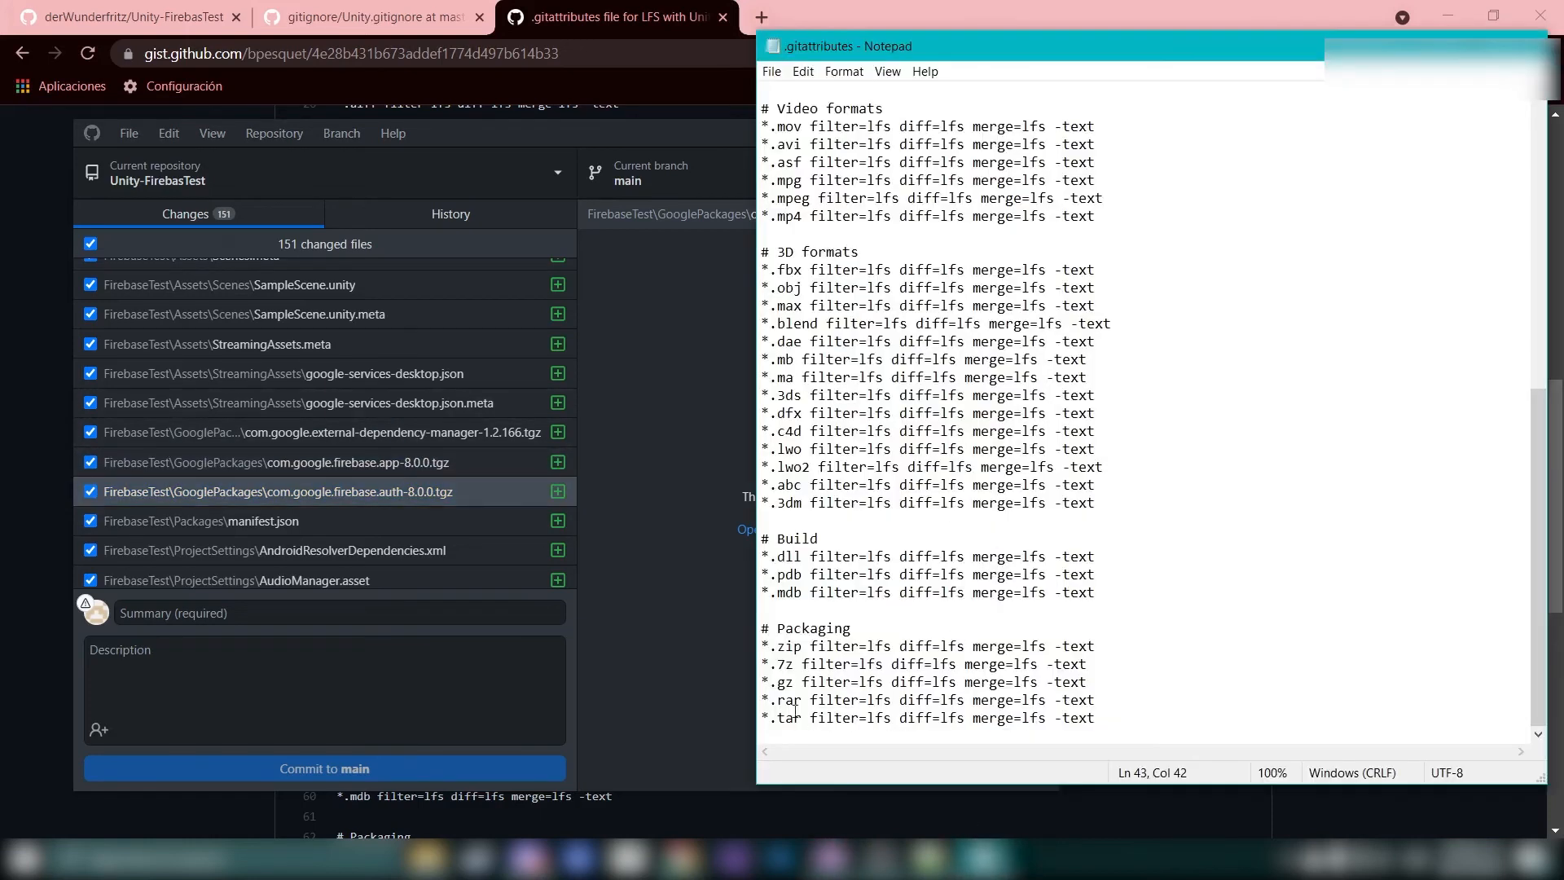
{"action": "left_click_drag", "start_coordinate": [1097, 720], "coordinate": [762, 718]}
{"action": "key", "text": "ctrl+c"}
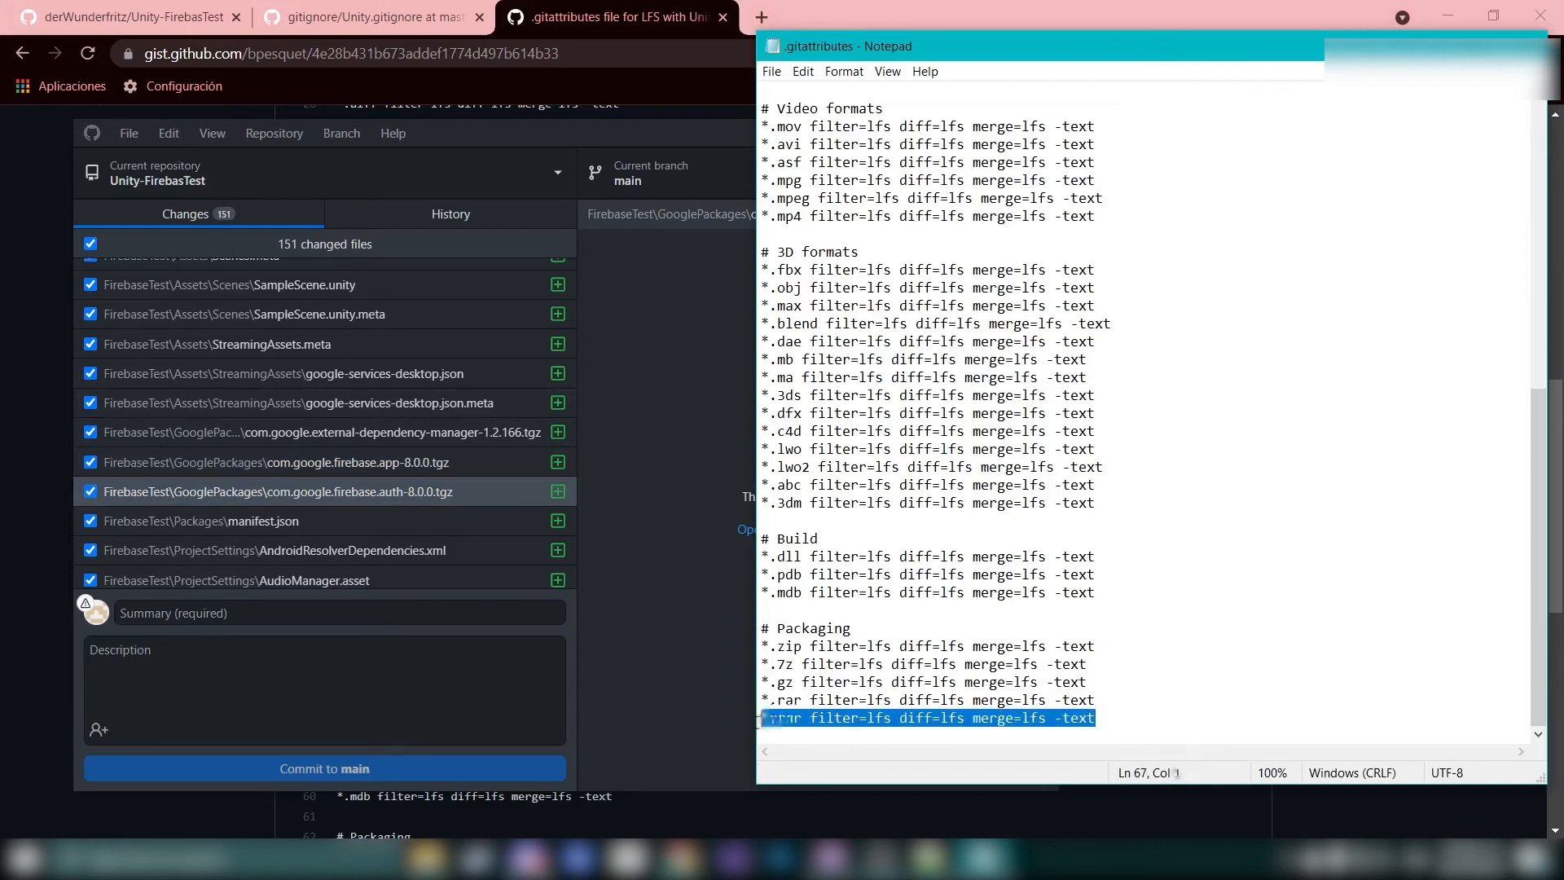
{"action": "left_click", "coordinate": [1118, 722]}
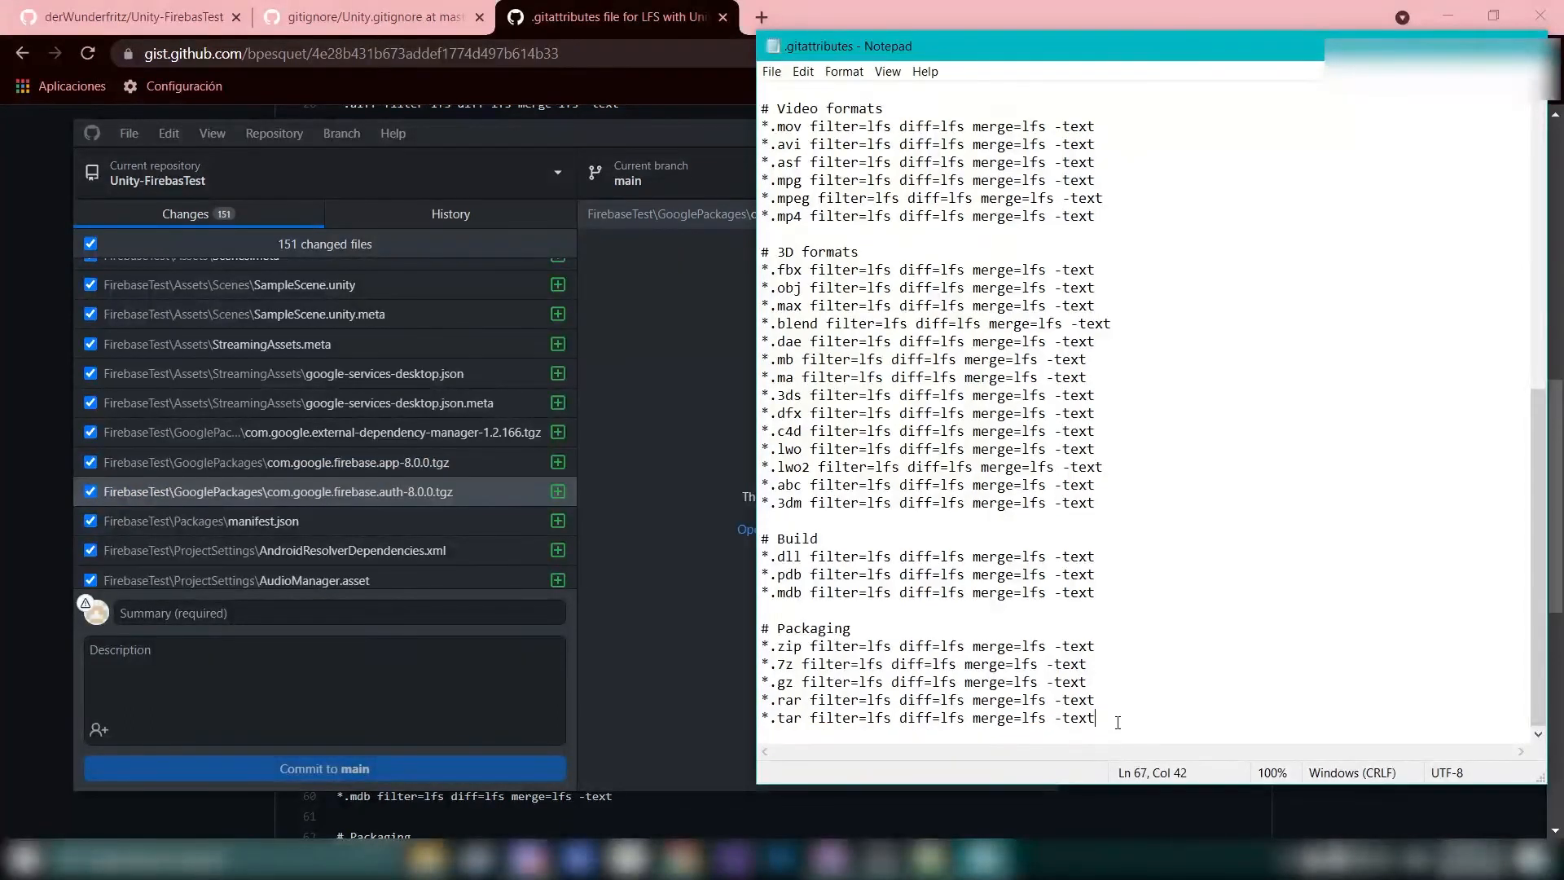
{"action": "key", "text": "Return"}
{"action": "key", "text": "ctrl+v"}
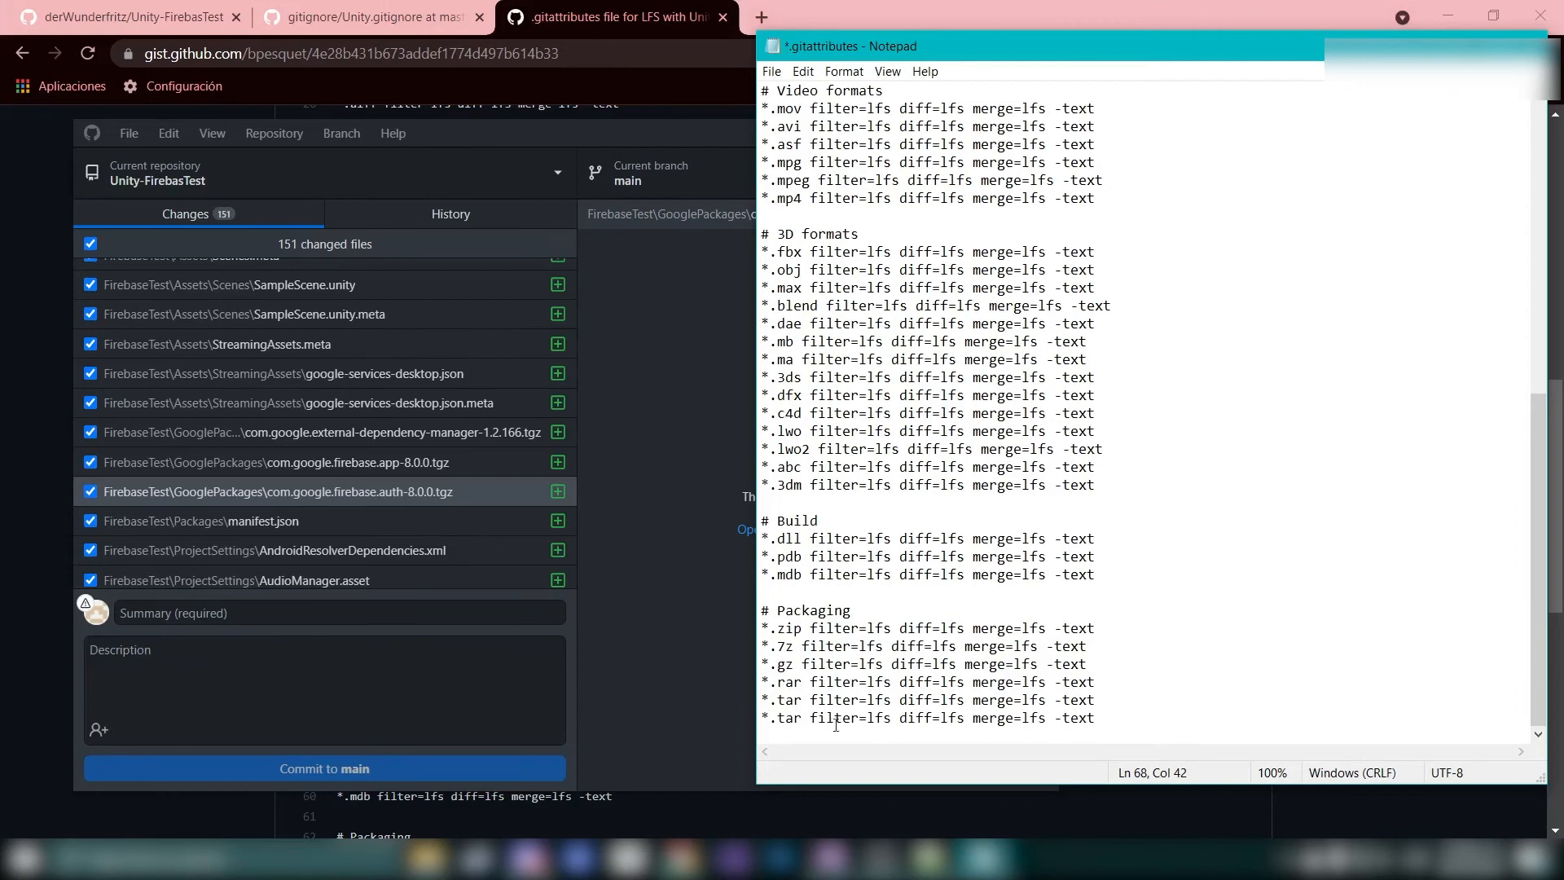
{"action": "key", "text": "BackSpace"}
{"action": "key", "text": "BackSpace"}
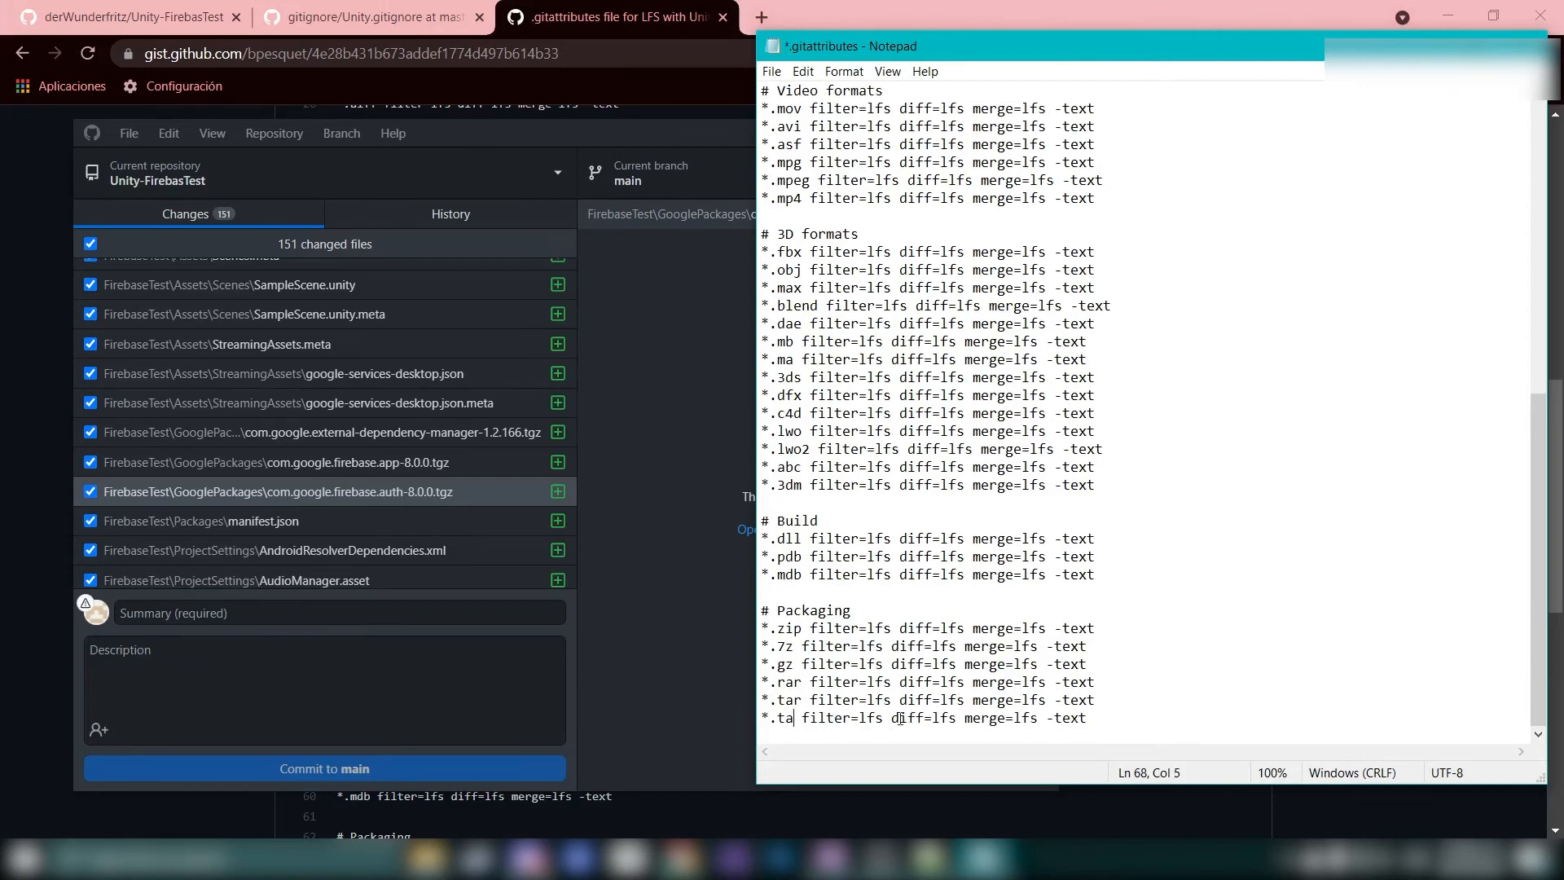
{"action": "type", "text": "gz"}
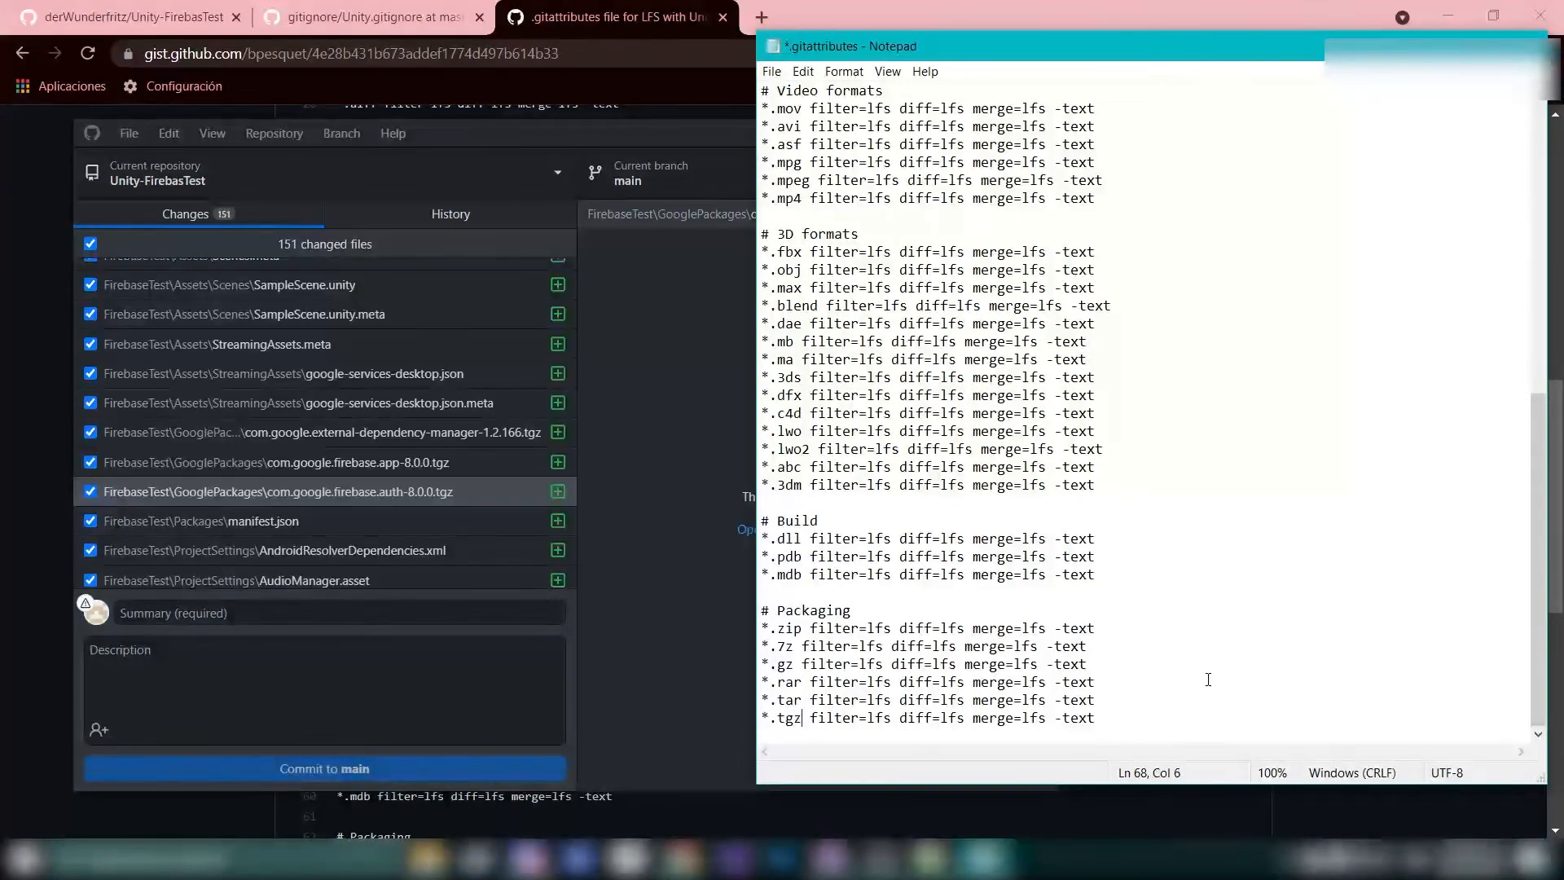
{"action": "left_click", "coordinate": [771, 70]}
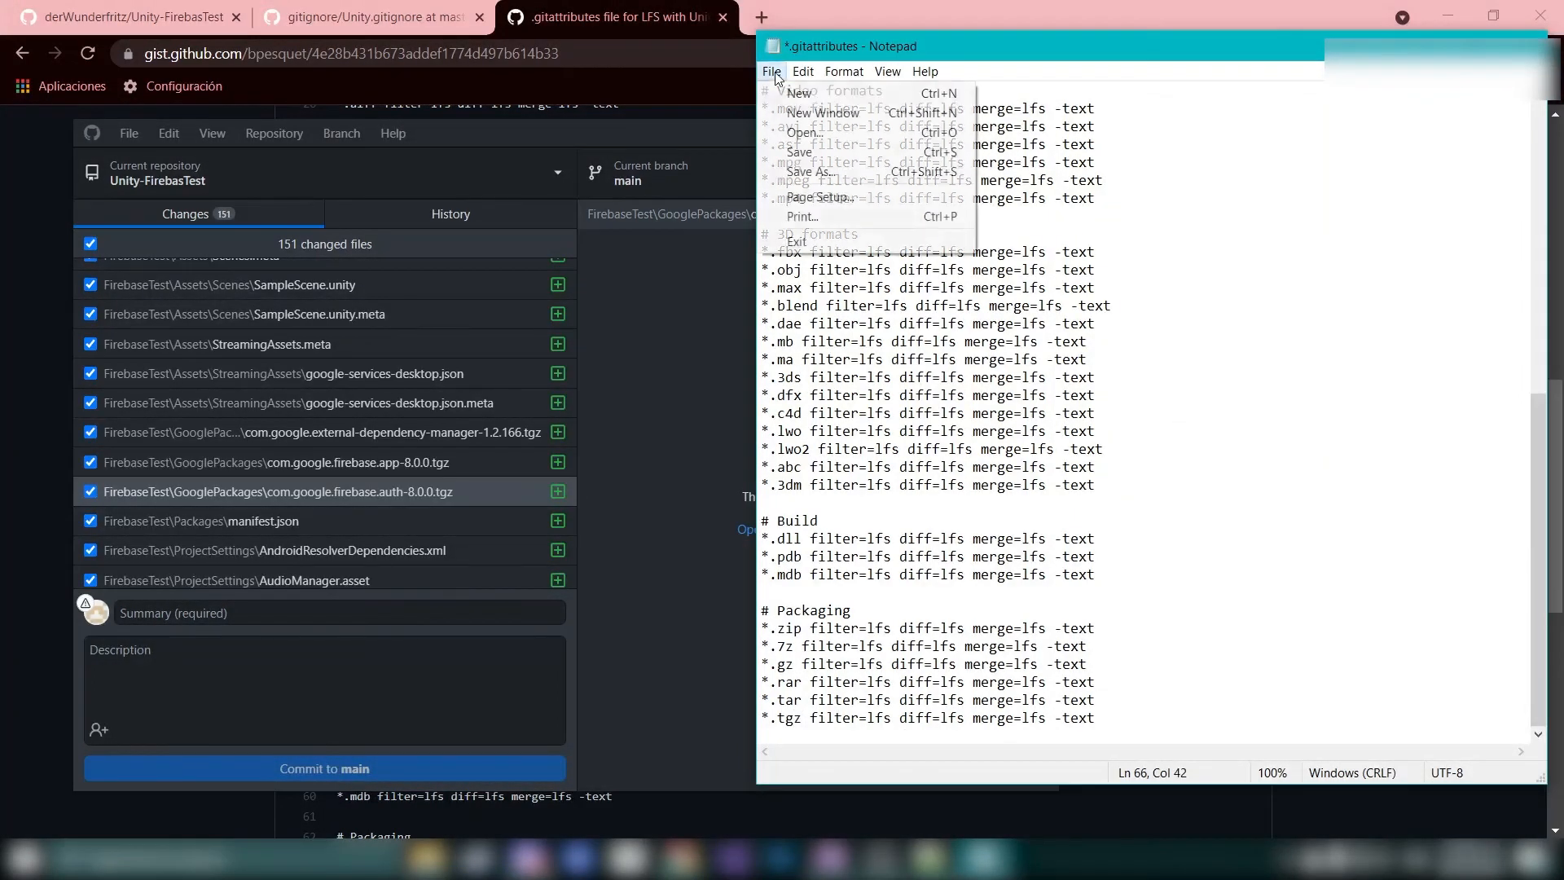
{"action": "left_click", "coordinate": [820, 152]}
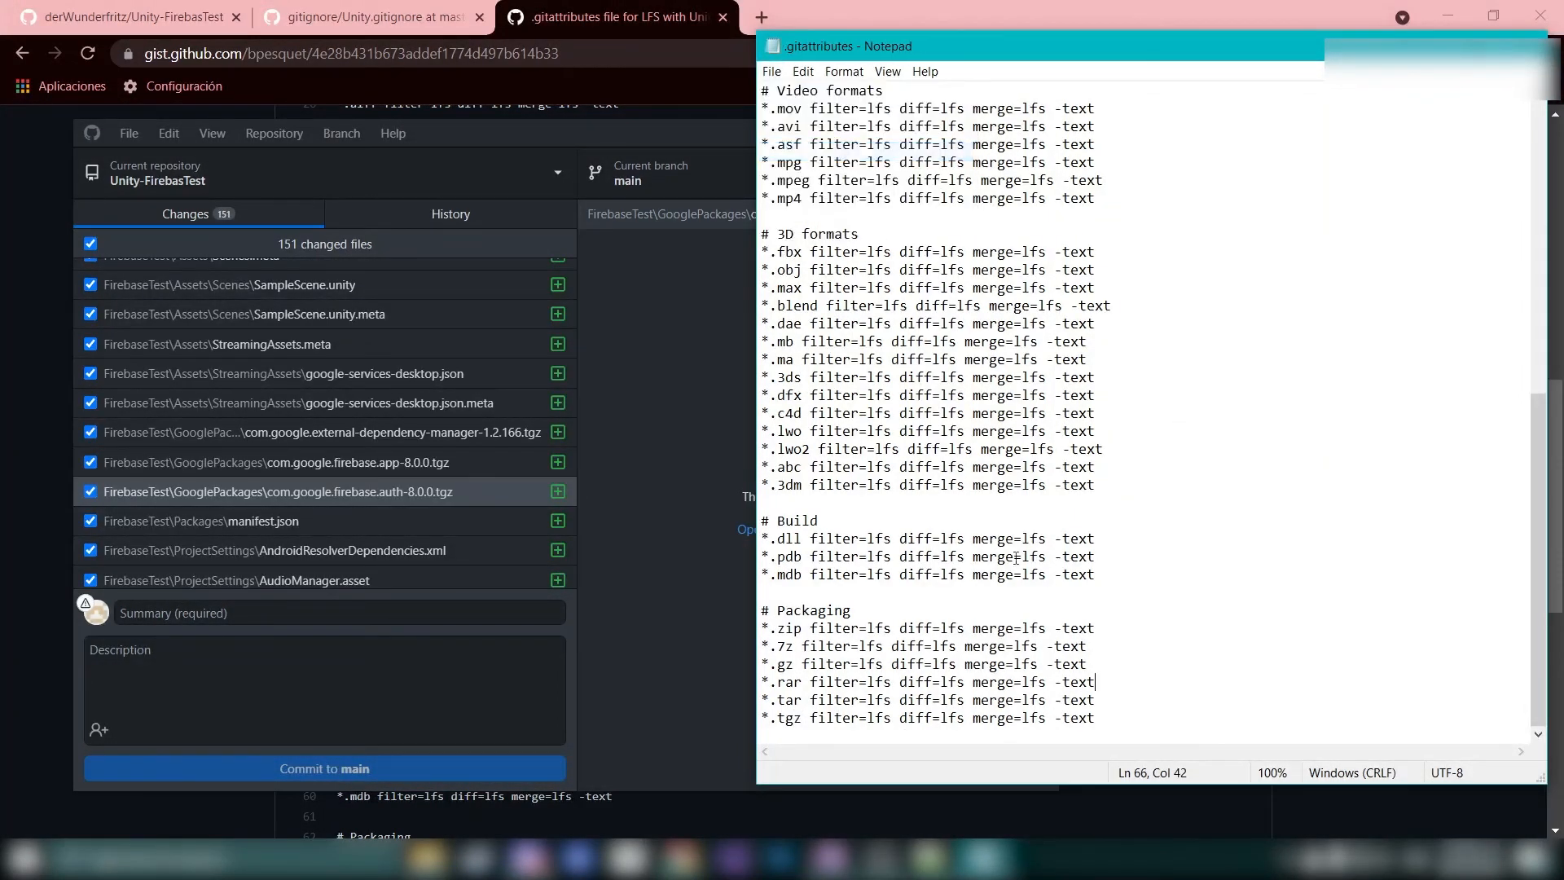
Switch to File Explorer, open FirebaseTest's GooglePackages folder and widen the Name column to read the full file names
{"action": "mouse_move", "coordinate": [440, 862]}
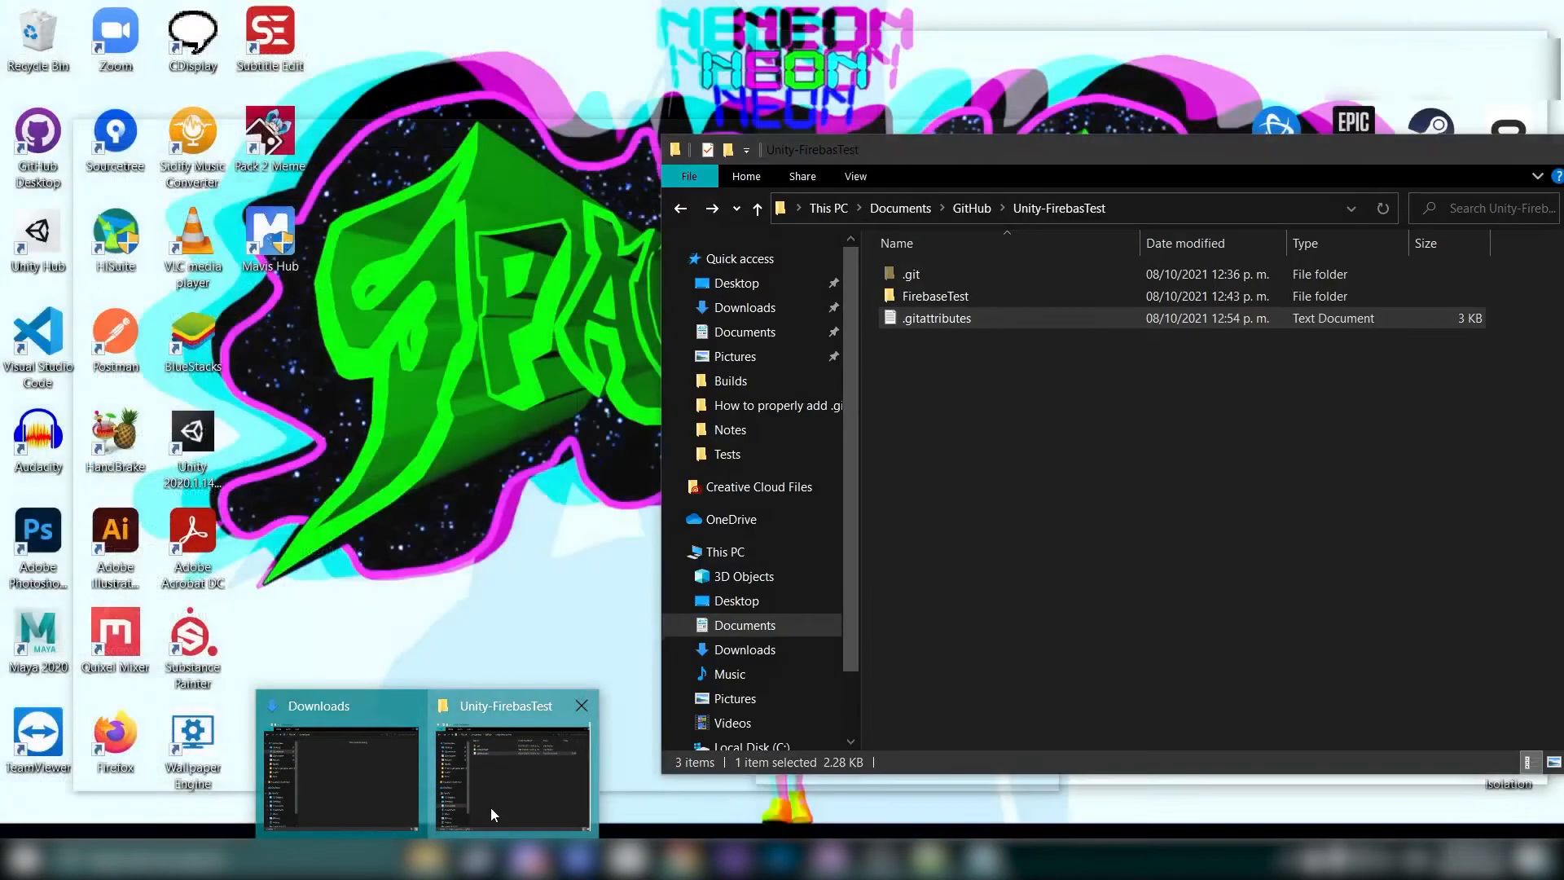
{"action": "left_click", "coordinate": [491, 808]}
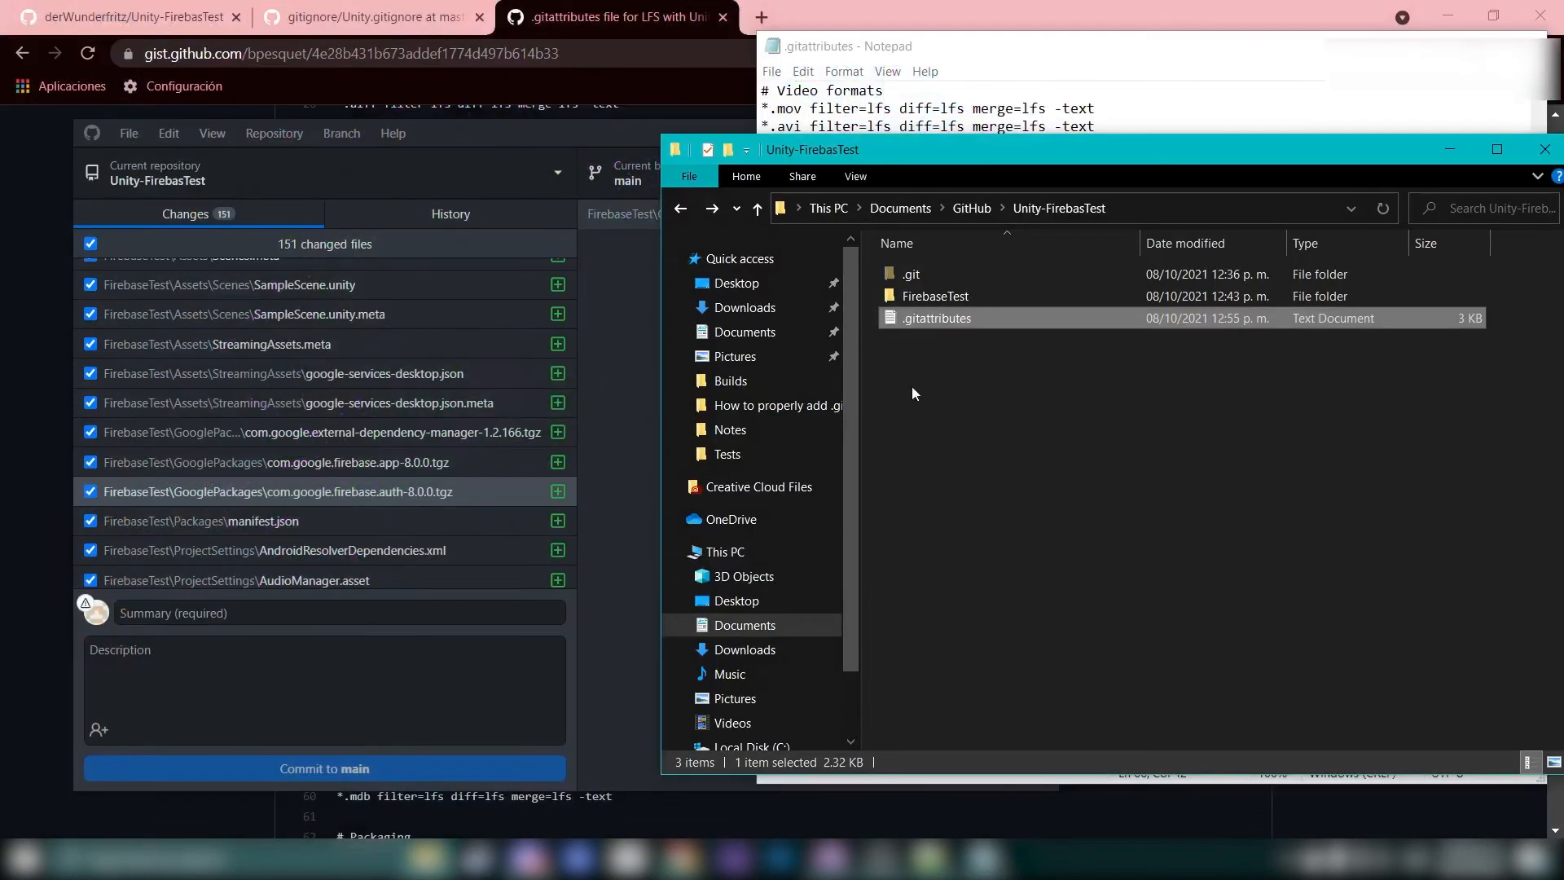
{"action": "left_click", "coordinate": [921, 296]}
{"action": "double_click", "coordinate": [920, 296]}
{"action": "double_click", "coordinate": [955, 311]}
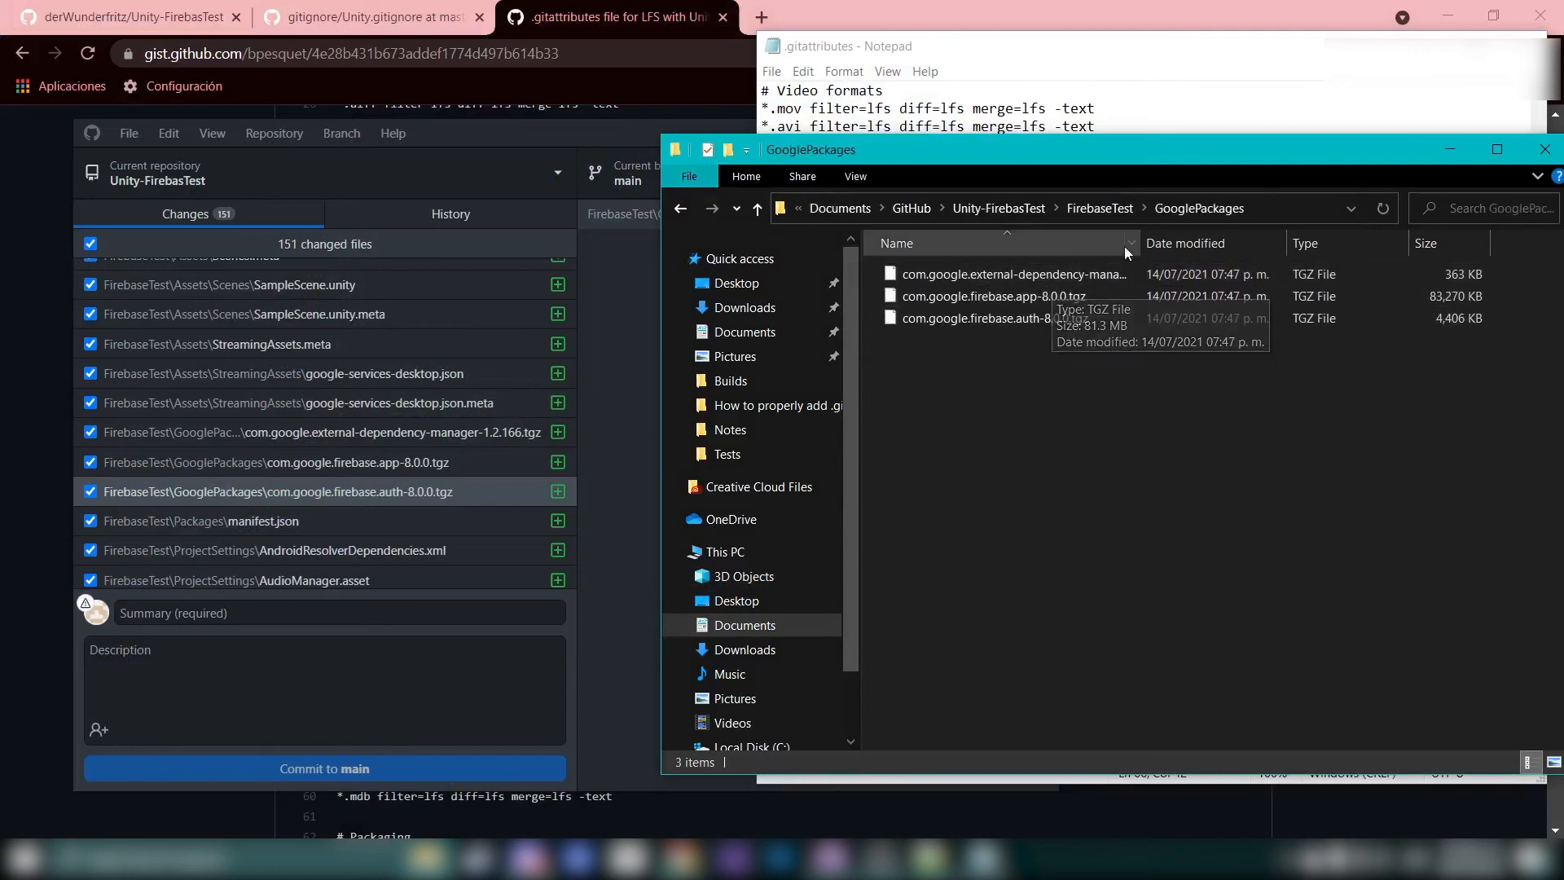
{"action": "left_click_drag", "start_coordinate": [1144, 242], "coordinate": [1227, 241]}
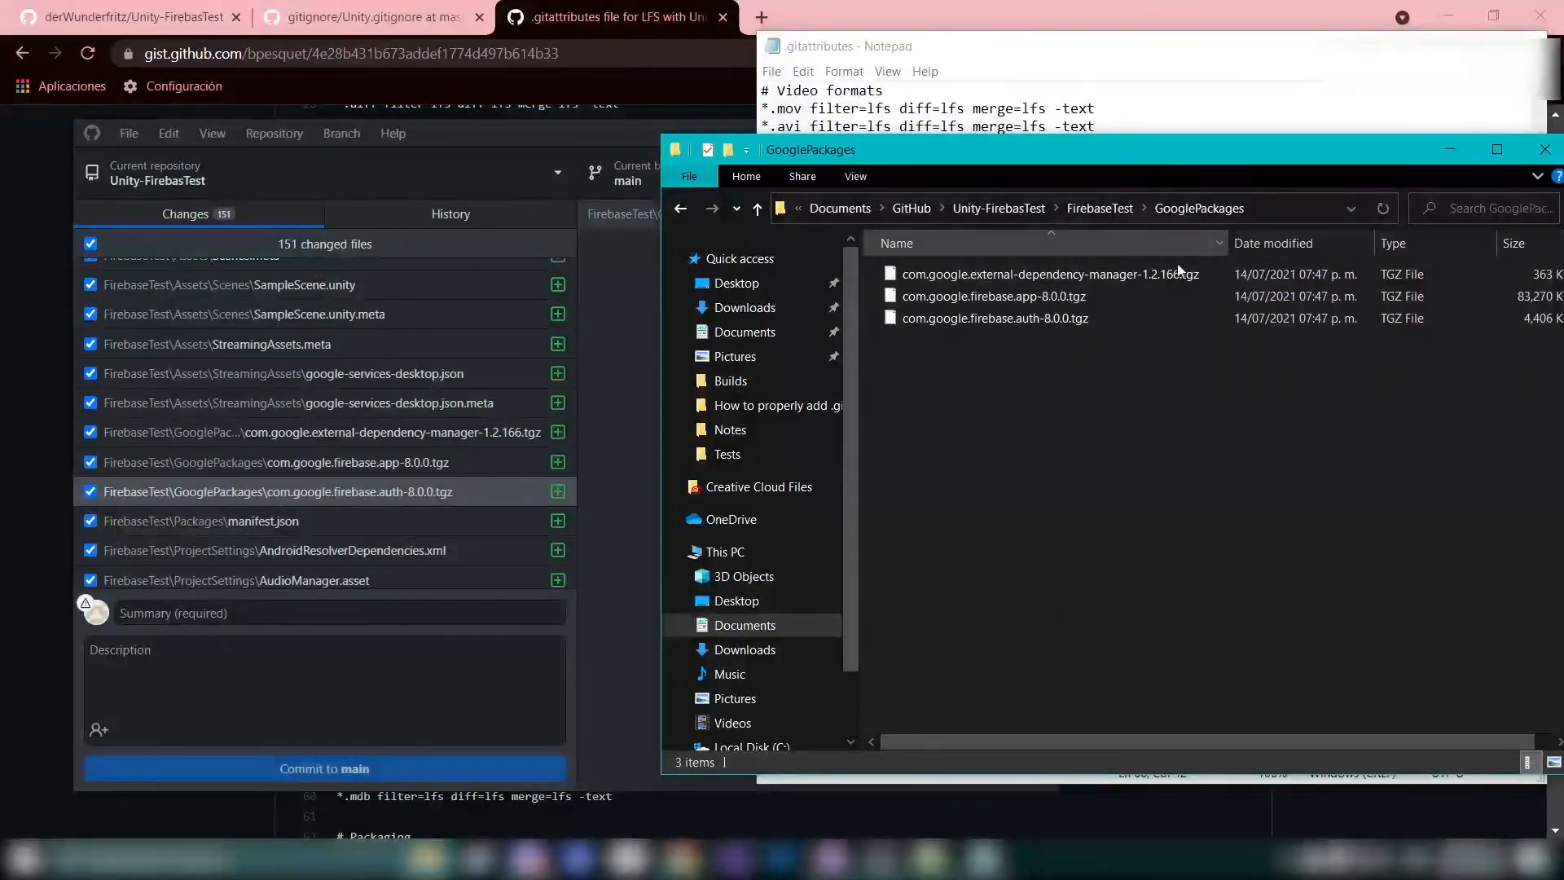
Switch to GitHub Desktop and review the pending contents of .gitignore and .gitattributes down to their last lines
{"action": "left_click", "coordinate": [1157, 110]}
{"action": "left_click", "coordinate": [605, 315]}
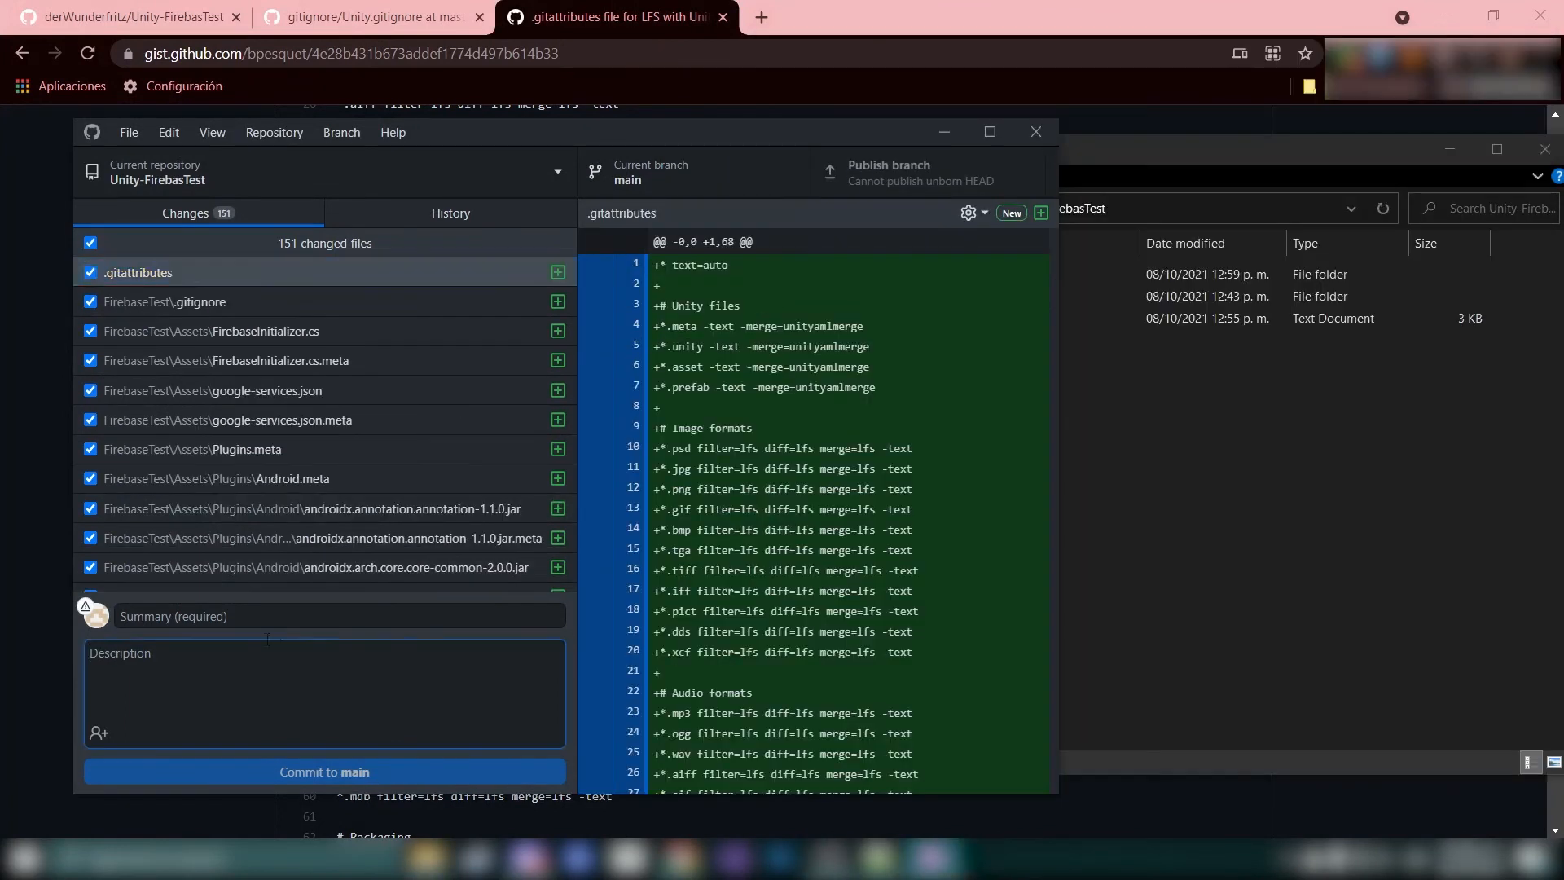
{"action": "scroll", "coordinate": [349, 427], "scroll_direction": "down", "scroll_amount": 3}
{"action": "key", "text": "Down"}
{"action": "scroll", "coordinate": [798, 500], "scroll_direction": "down", "scroll_amount": 10}
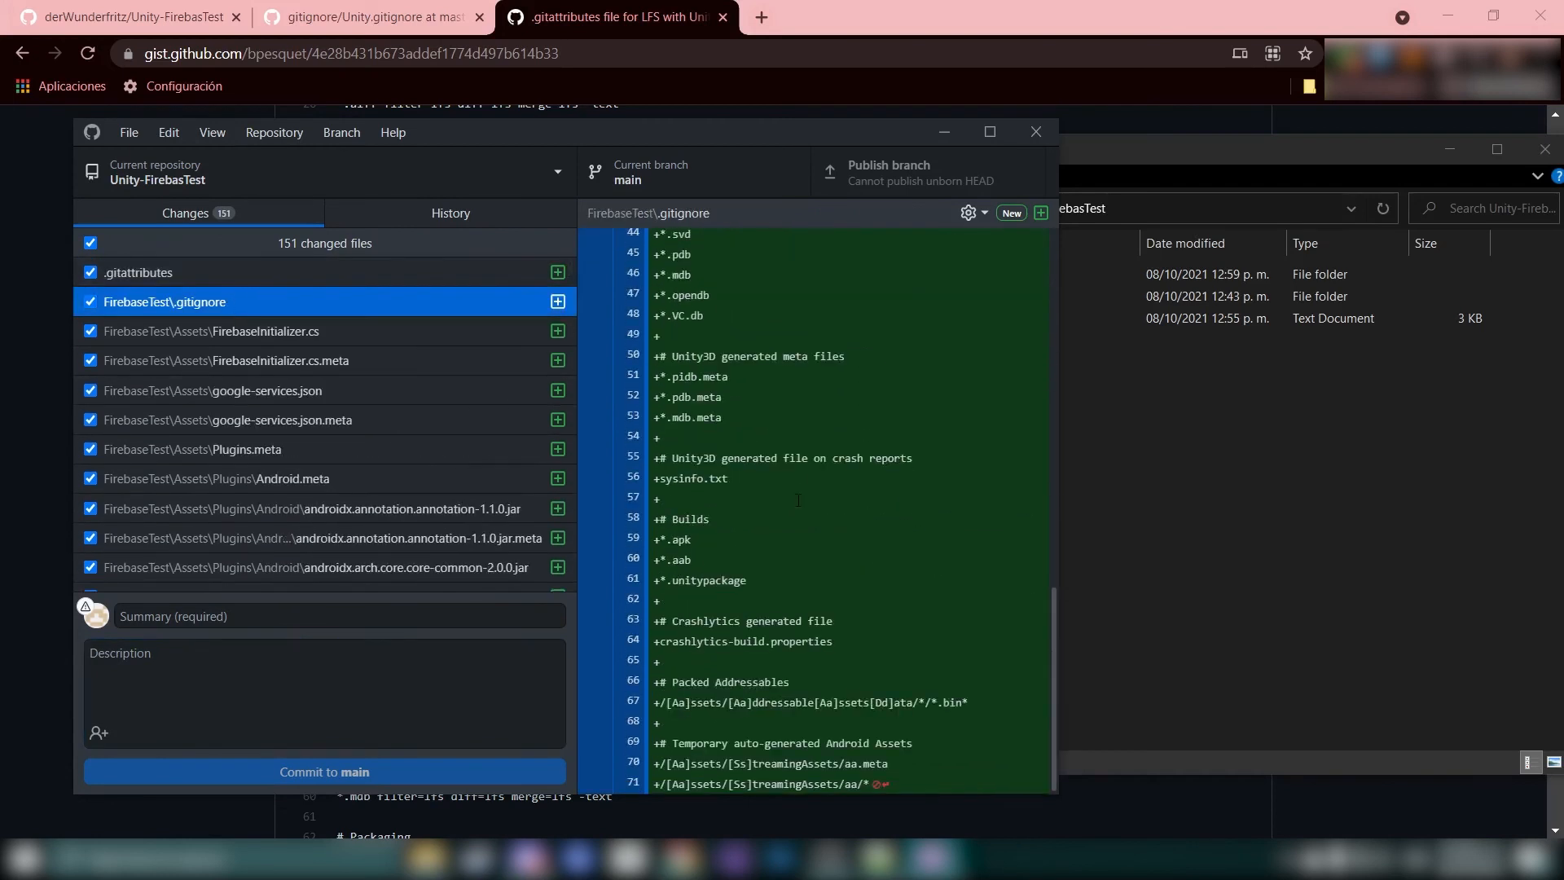
{"action": "scroll", "coordinate": [806, 635], "scroll_direction": "up", "scroll_amount": 10}
{"action": "left_click", "coordinate": [234, 272]}
{"action": "scroll", "coordinate": [814, 505], "scroll_direction": "down", "scroll_amount": 10}
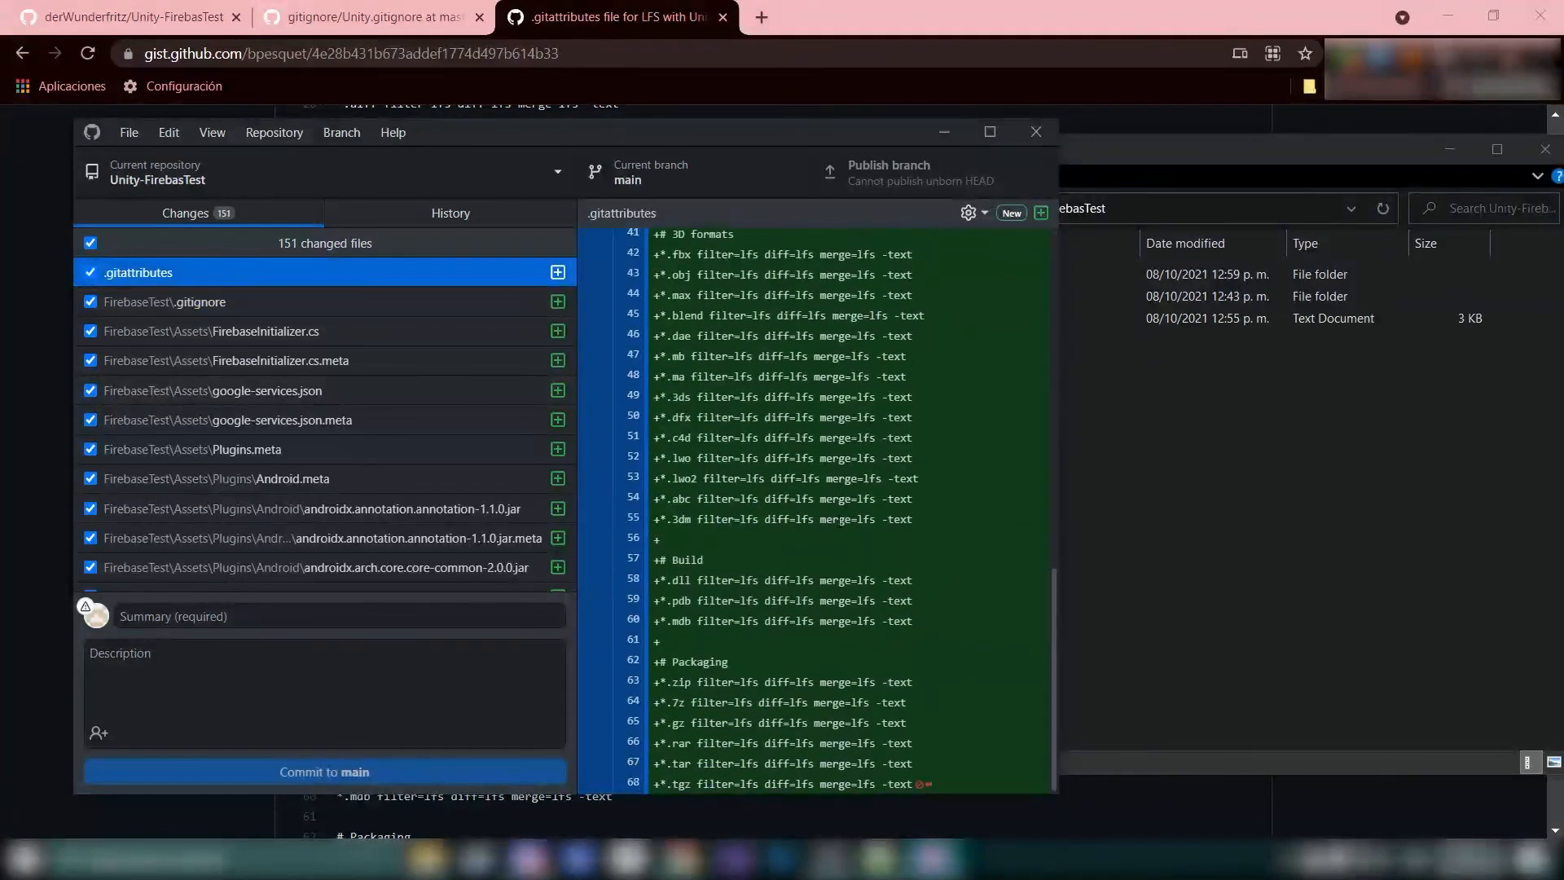
{"action": "scroll", "coordinate": [354, 466], "scroll_direction": "down", "scroll_amount": 5}
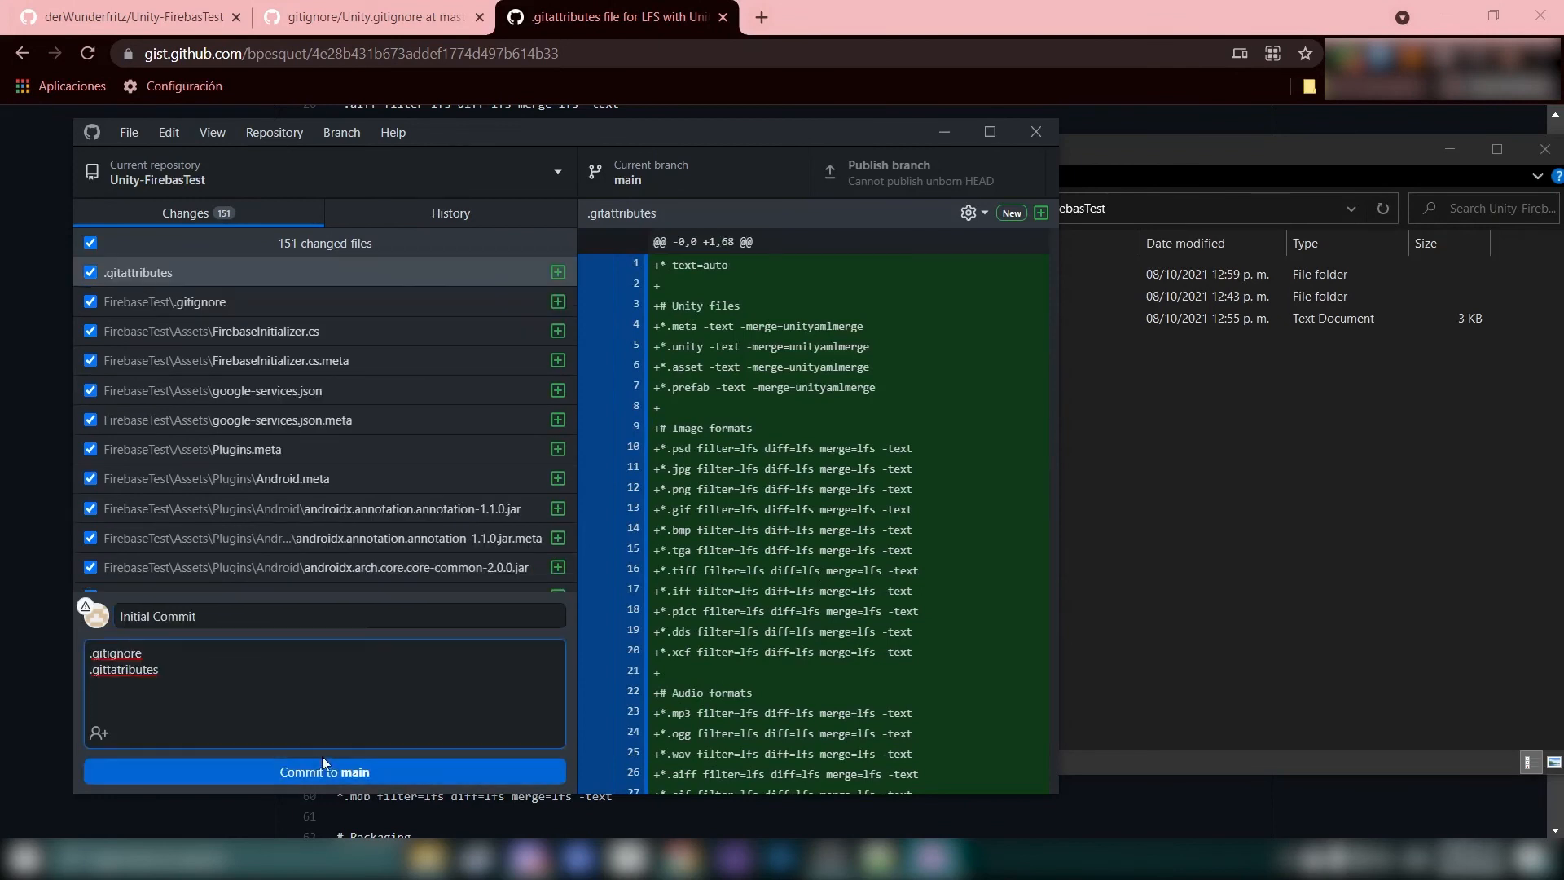
Commit all changes to main with summary "Initial Commit" and description ".gitignore" and ".gittatributes", publish the branch and dismiss the squash hint
{"action": "left_click", "coordinate": [321, 770]}
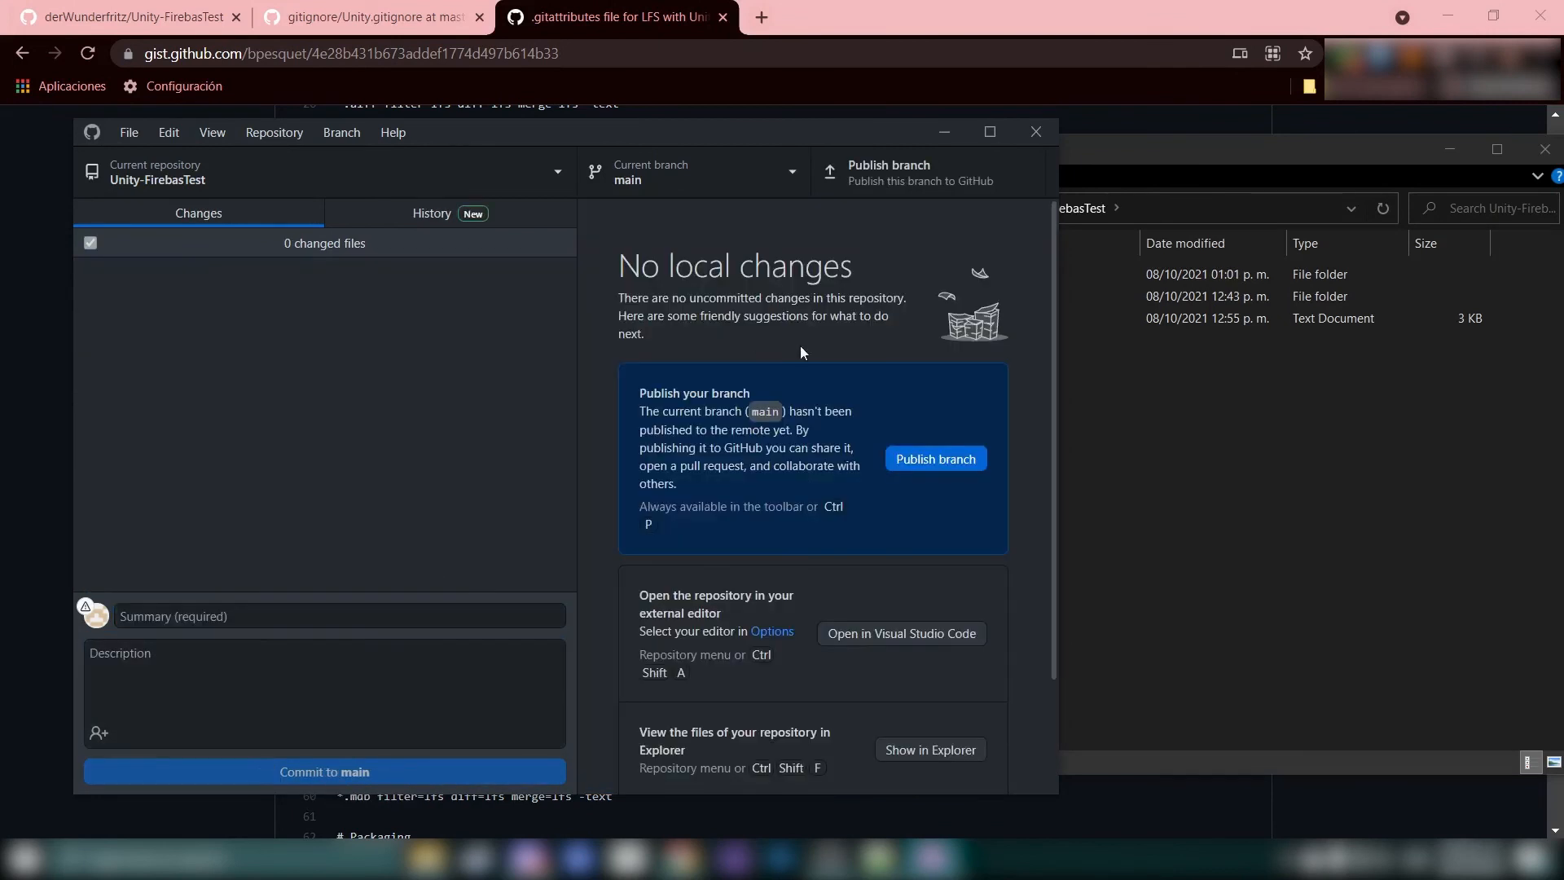
{"action": "left_click", "coordinate": [883, 183]}
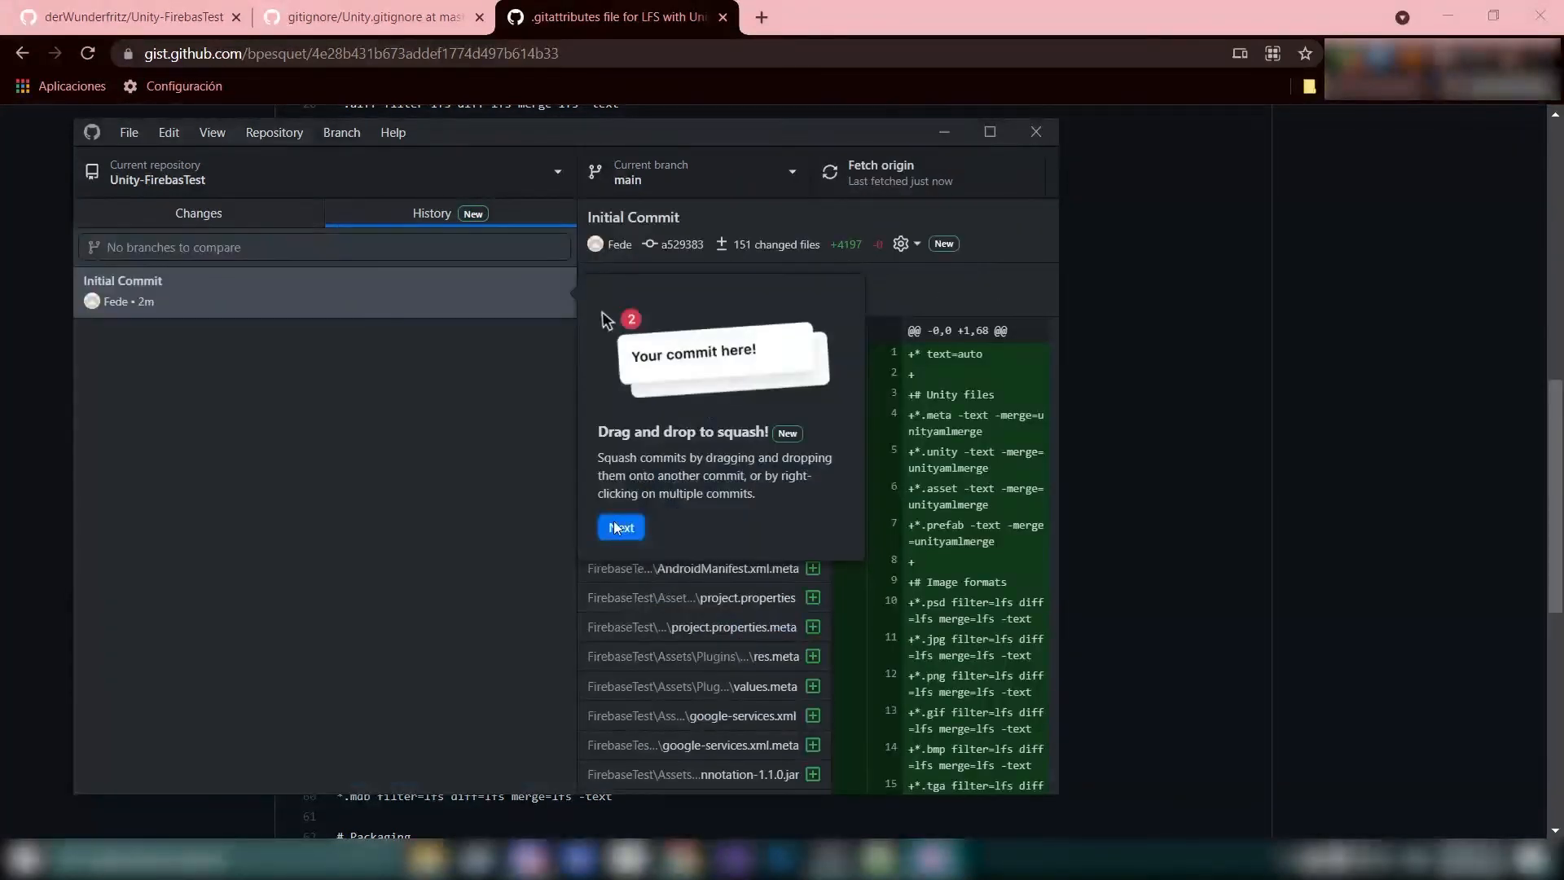
{"action": "left_click", "coordinate": [619, 527]}
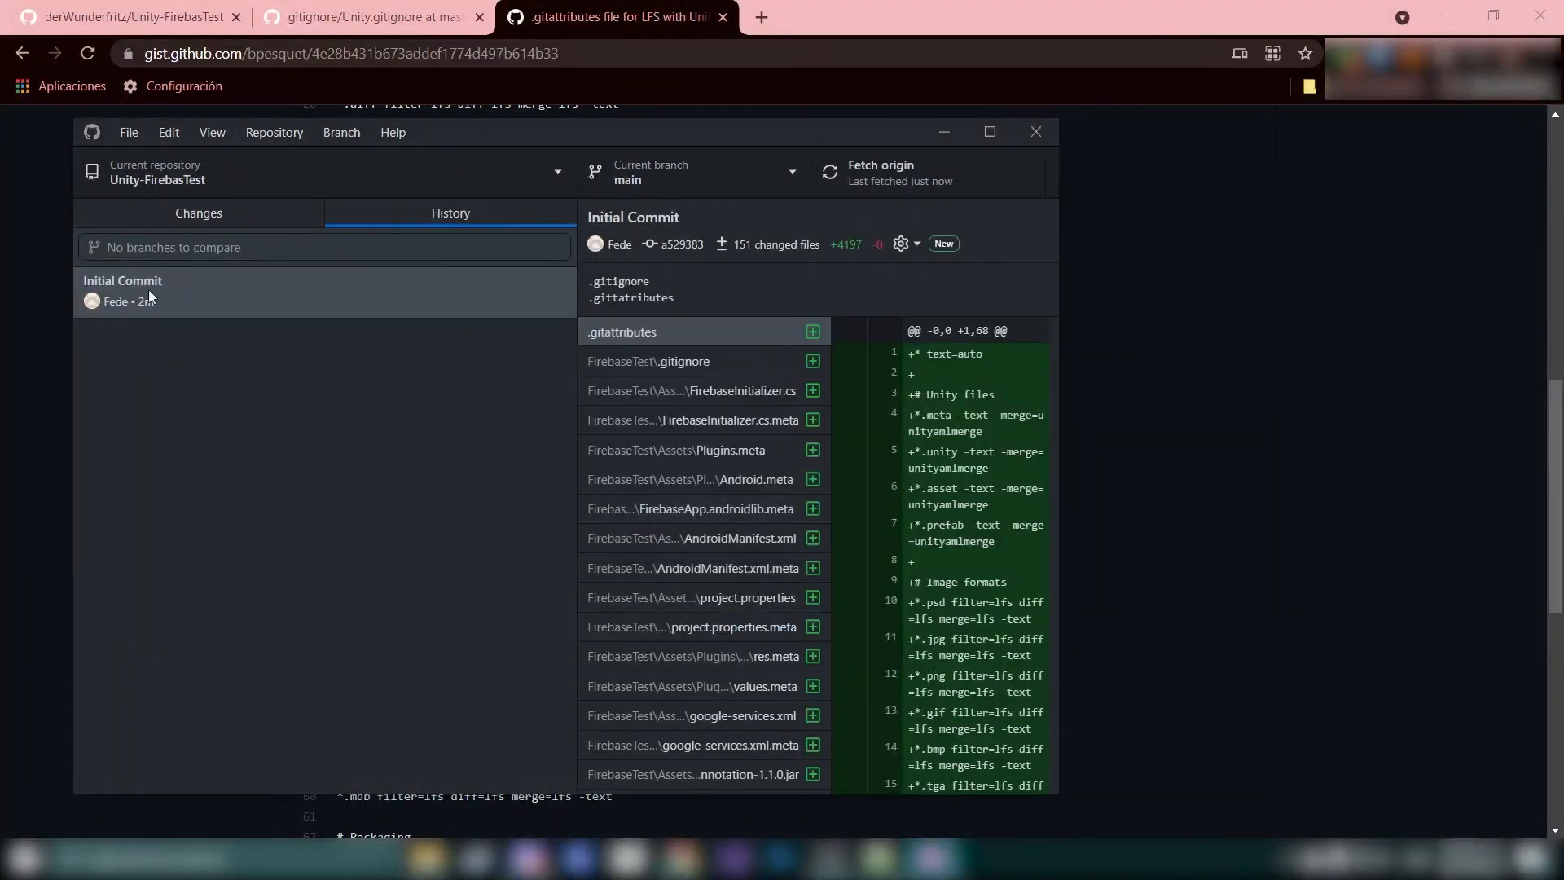
Switch to the browser, reload the Unity-FirebasTest repository's code page on GitHub and open its FirebaseTest folder
{"action": "left_click", "coordinate": [375, 18]}
{"action": "scroll", "coordinate": [331, 326], "scroll_direction": "up", "scroll_amount": 5}
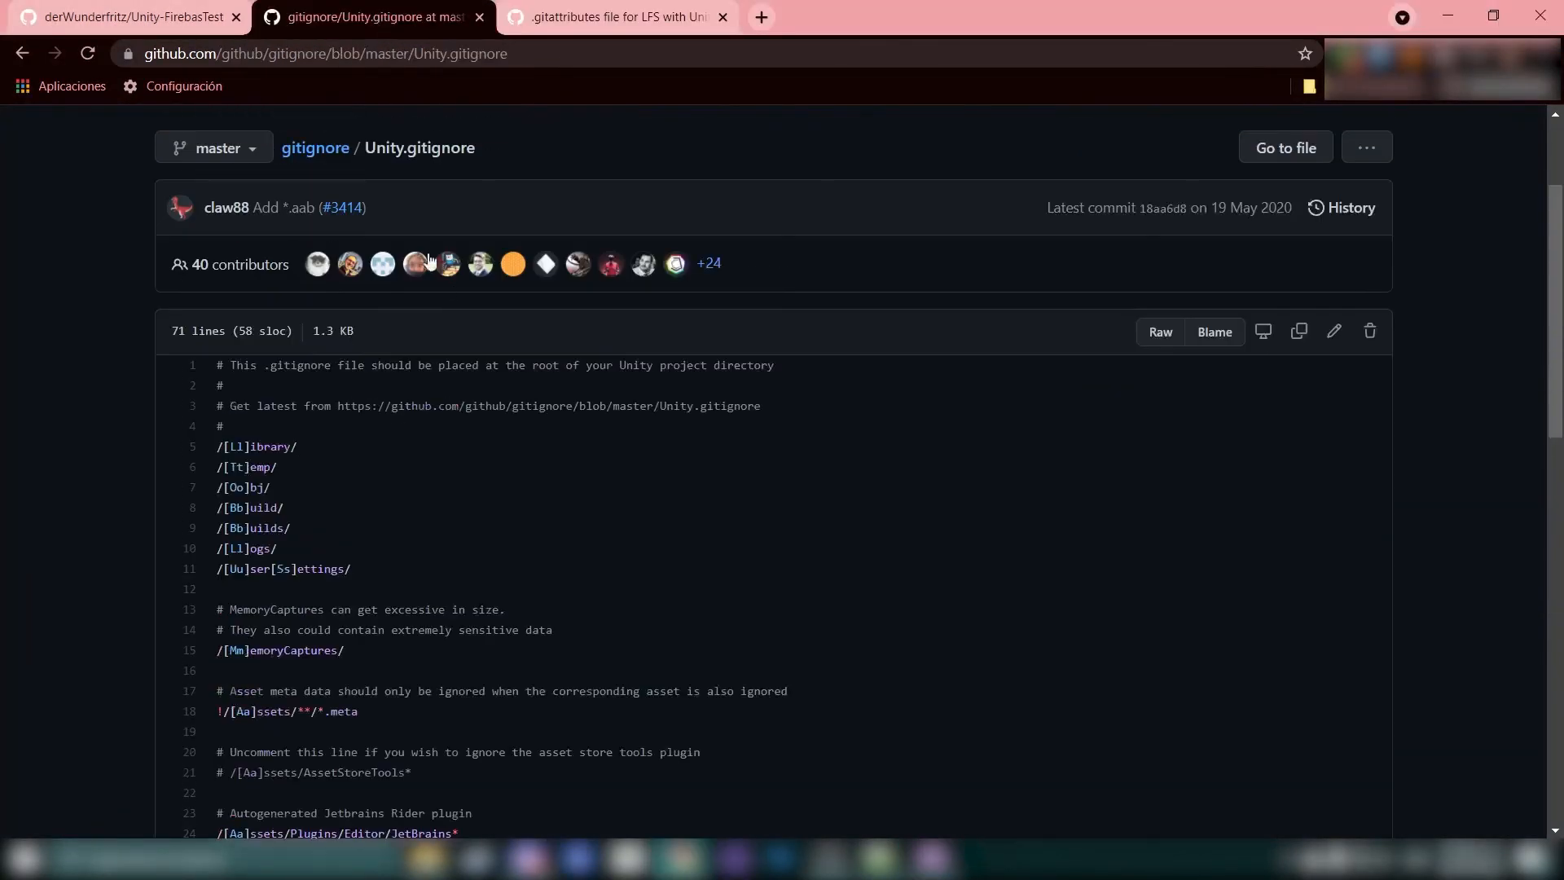
{"action": "left_click", "coordinate": [170, 20]}
{"action": "left_click", "coordinate": [79, 258]}
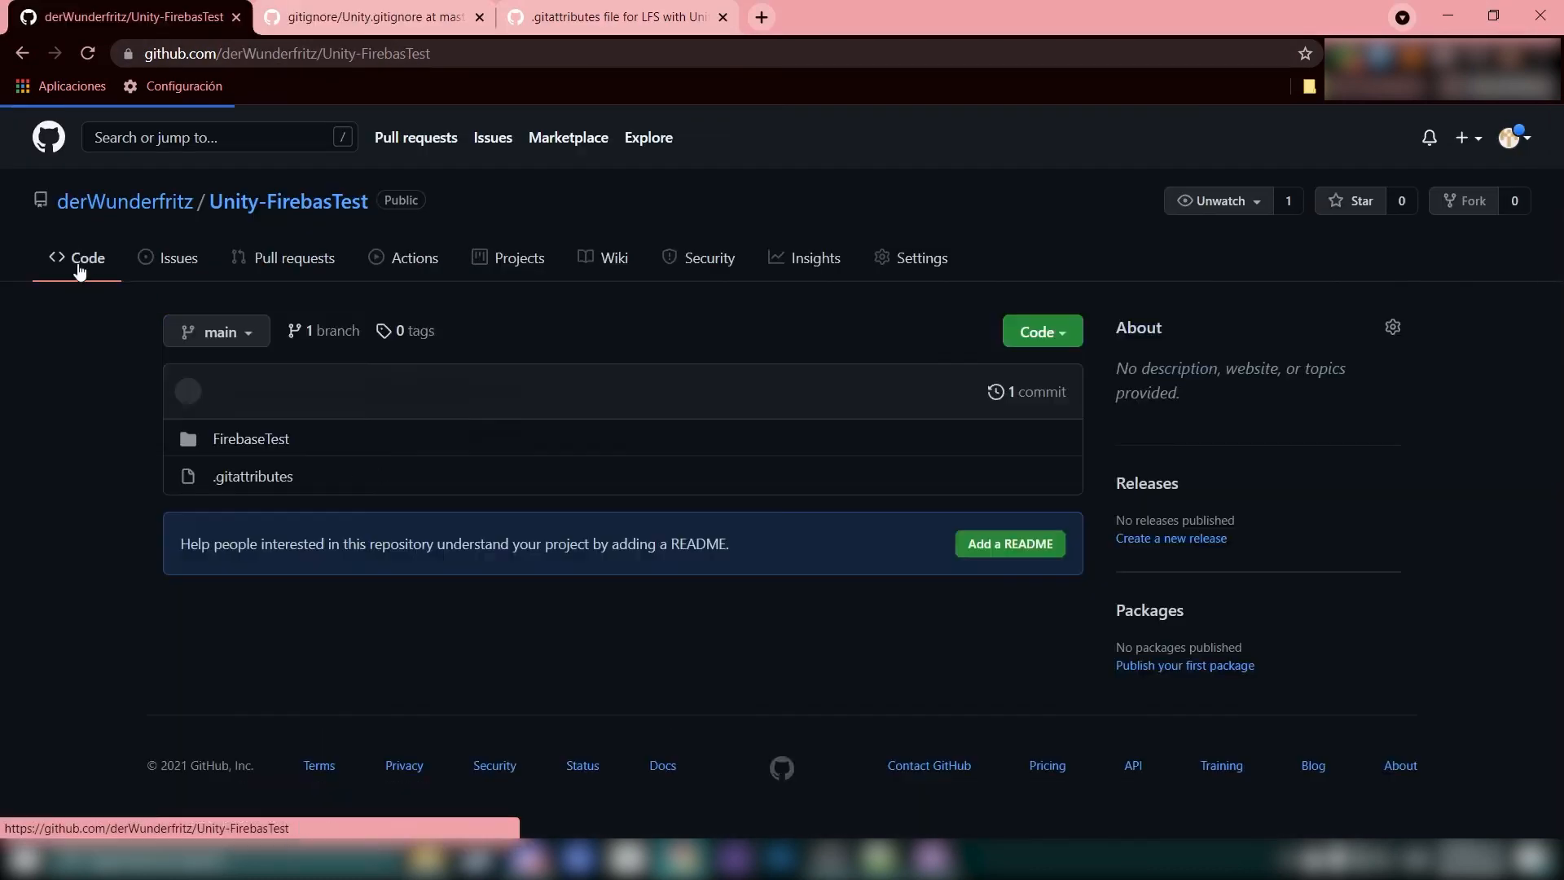
{"action": "left_click", "coordinate": [233, 440]}
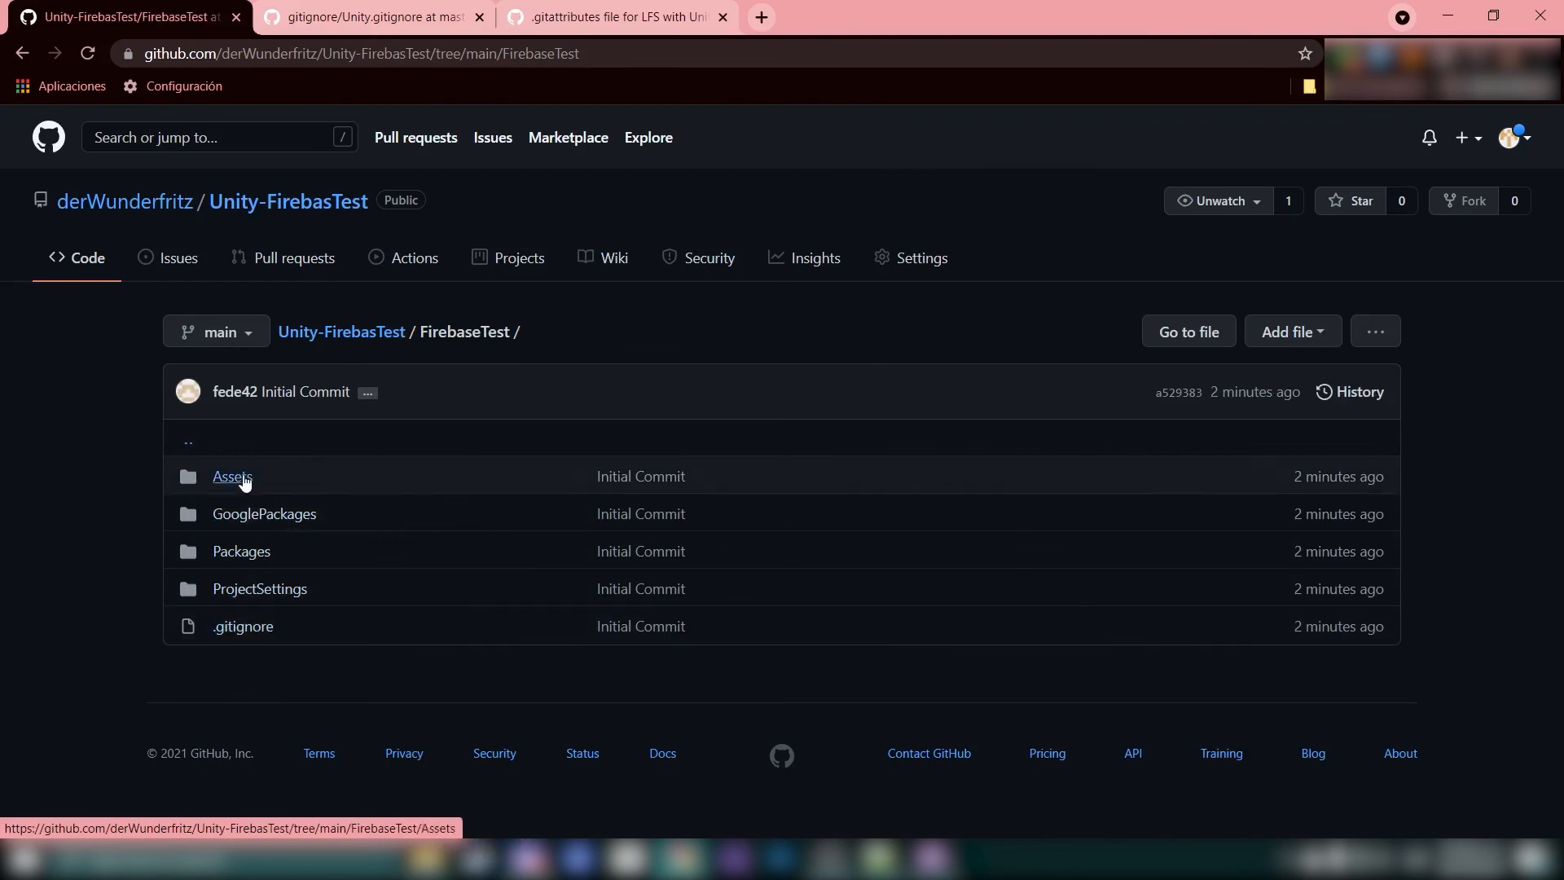
Check the published contents of the Packages, GooglePackages and Assets folders, returning to the FirebaseTest folder
{"action": "left_click", "coordinate": [250, 560]}
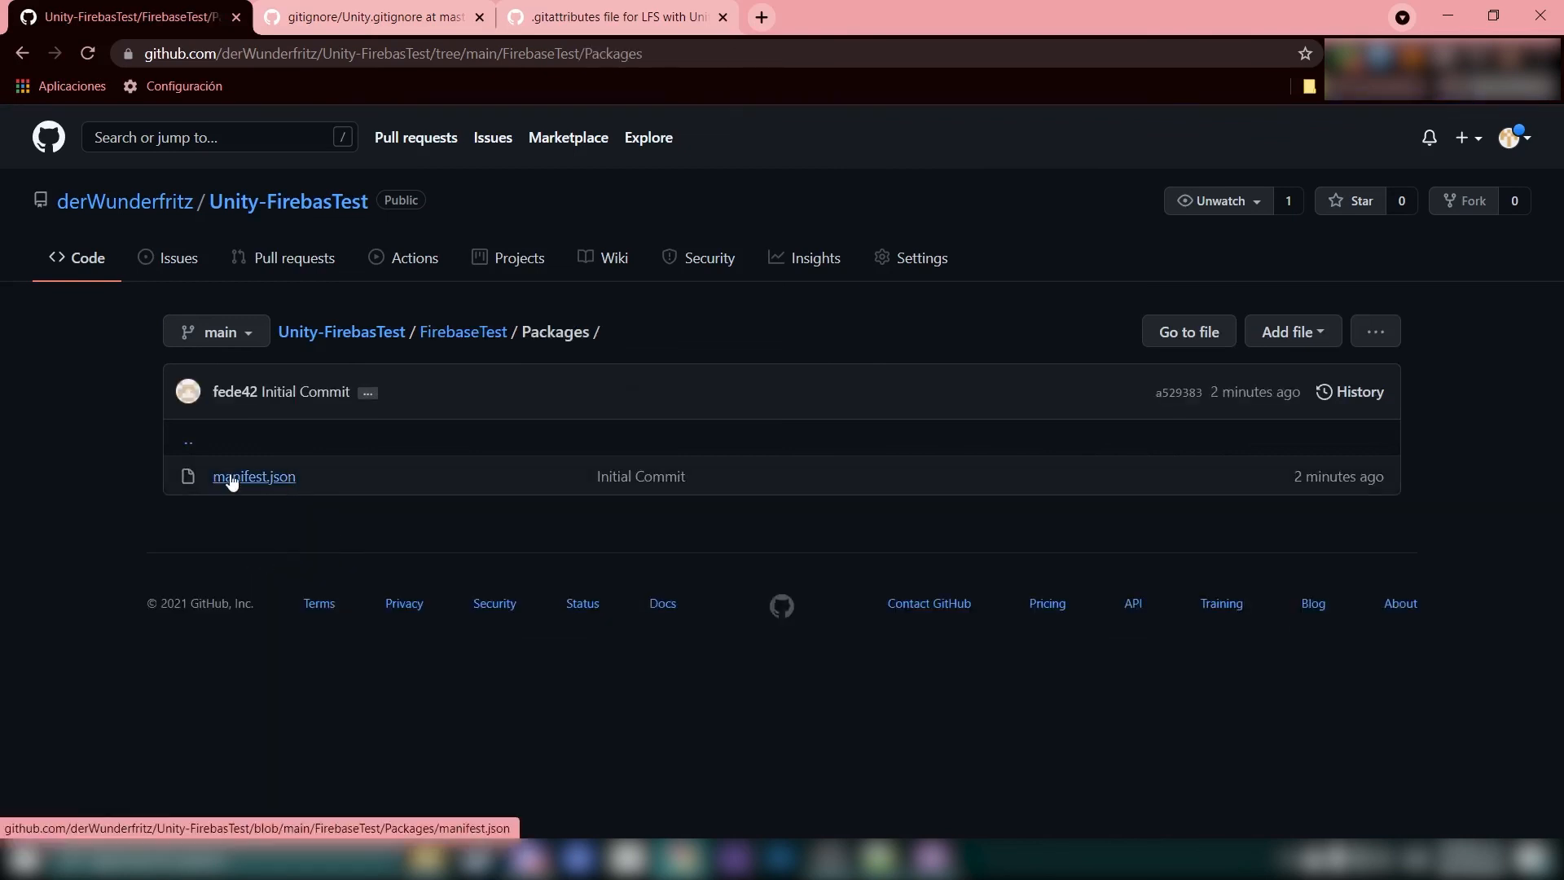
{"action": "left_click", "coordinate": [195, 441]}
{"action": "left_click", "coordinate": [275, 522]}
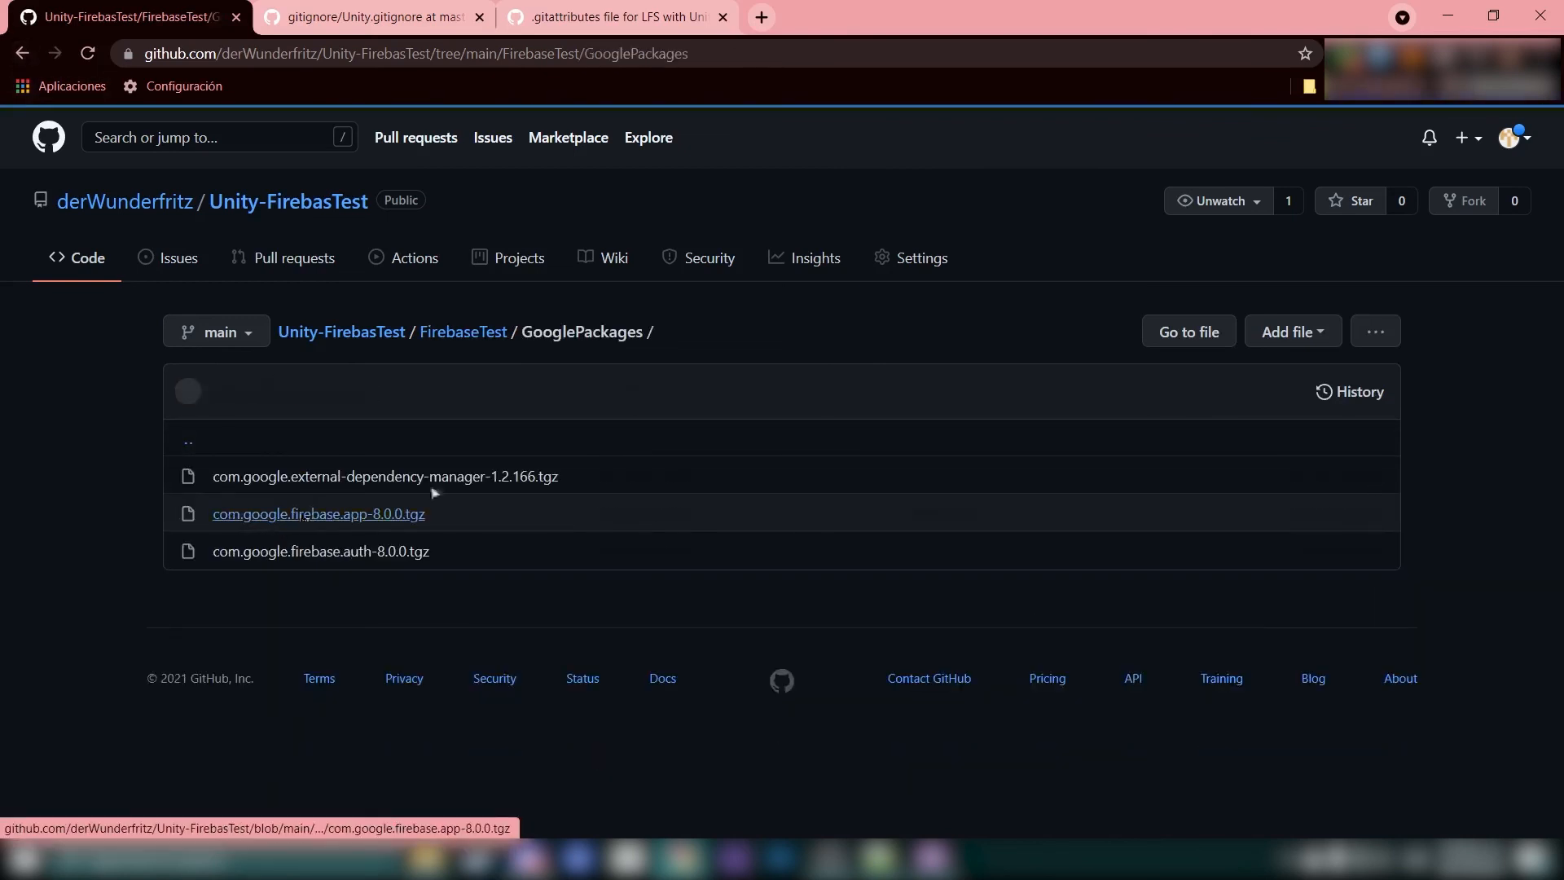
{"action": "key", "text": "alt+Left"}
{"action": "left_click", "coordinate": [214, 476]}
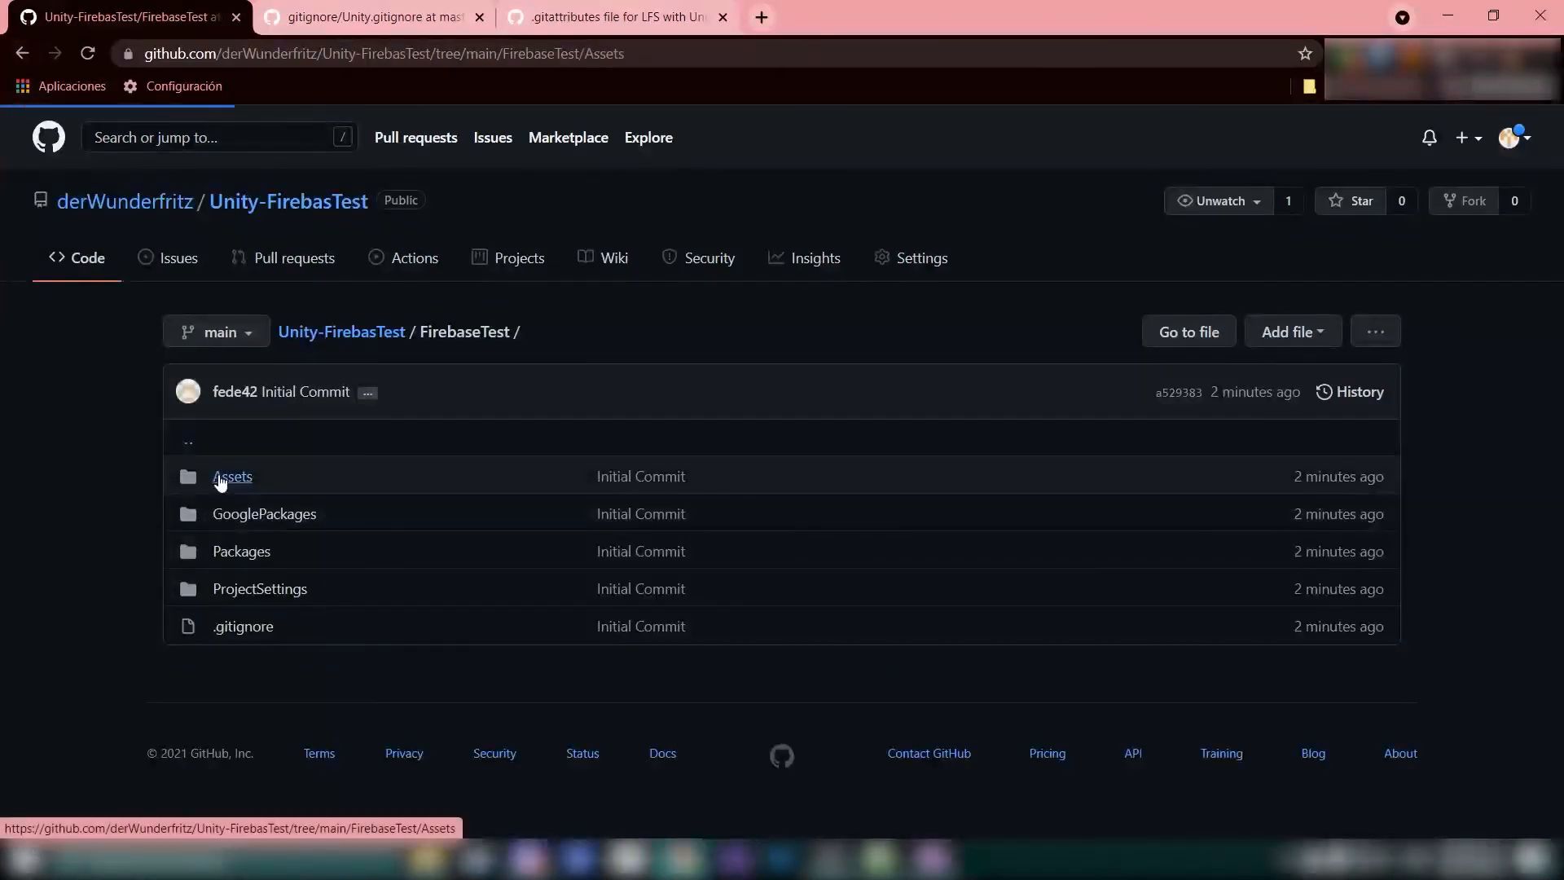
{"action": "scroll", "coordinate": [323, 603], "scroll_direction": "down", "scroll_amount": 2}
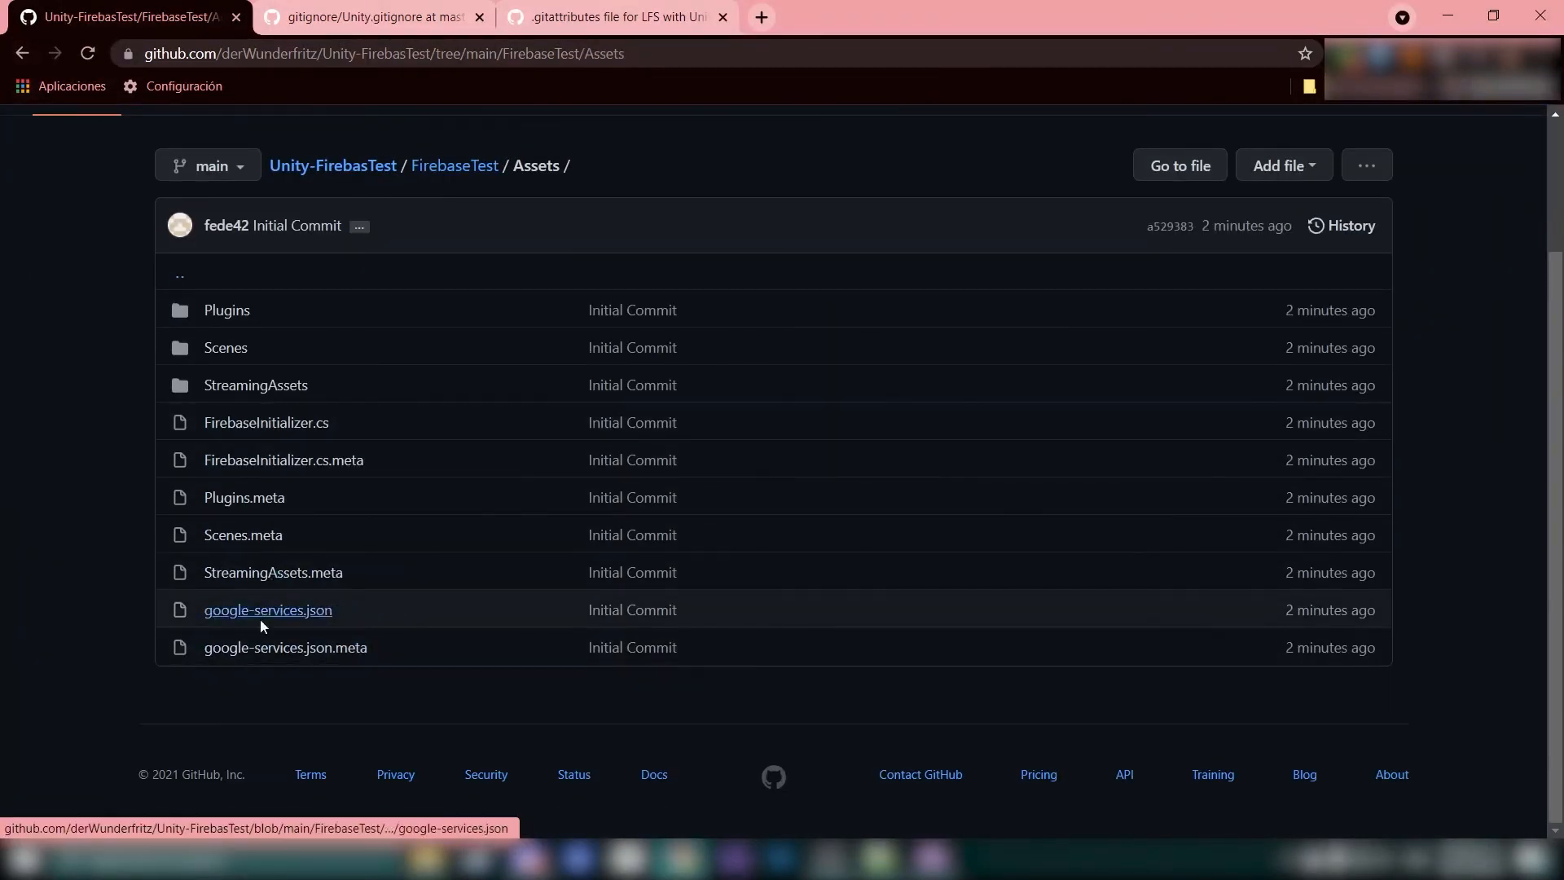
{"action": "scroll", "coordinate": [261, 448], "scroll_direction": "up", "scroll_amount": 2}
{"action": "left_click", "coordinate": [33, 56]}
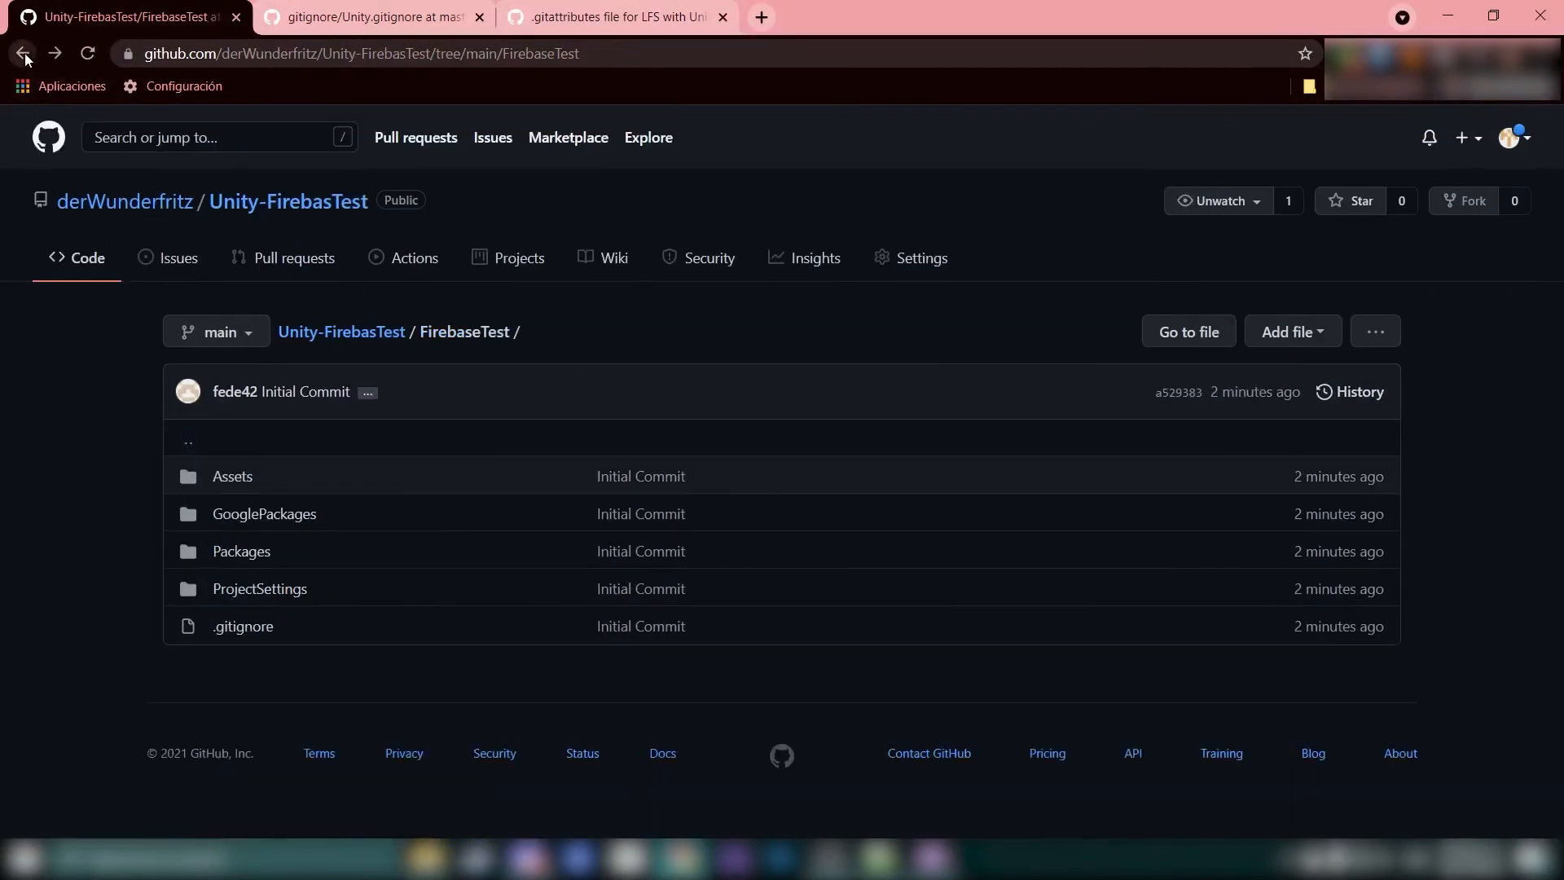